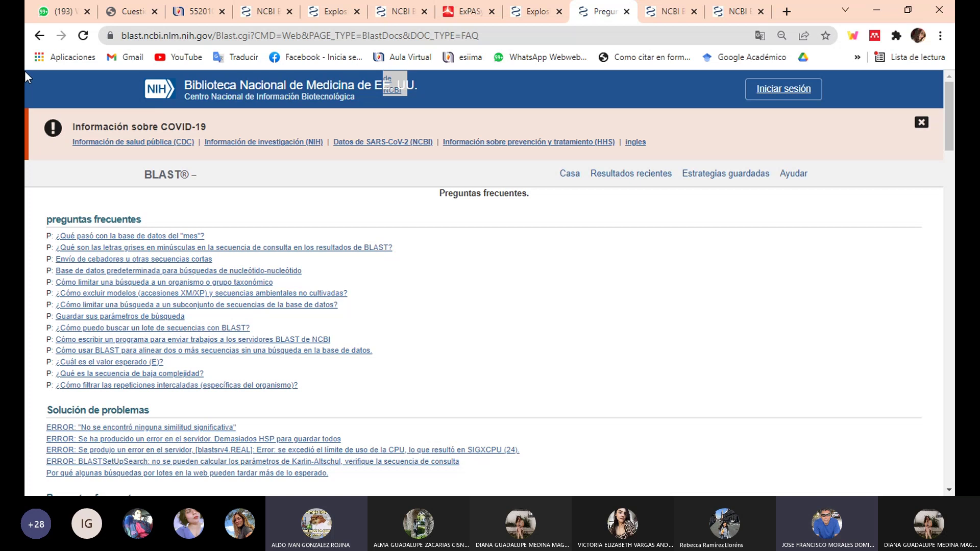
left_click(40, 35)
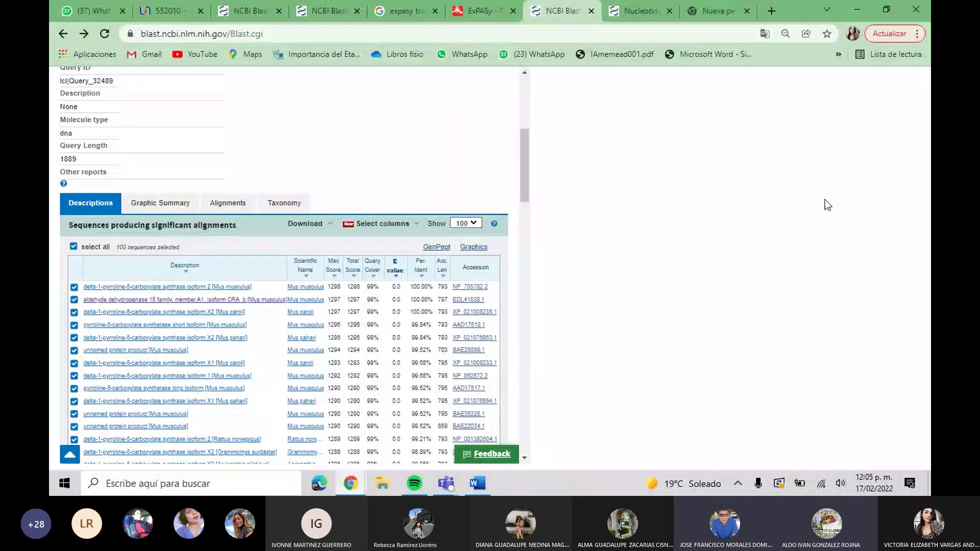
Compare the significant-alignment tables of the two protein BLAST results, checking scores, percent identity and accessions
scroll(825, 200, "down", 3)
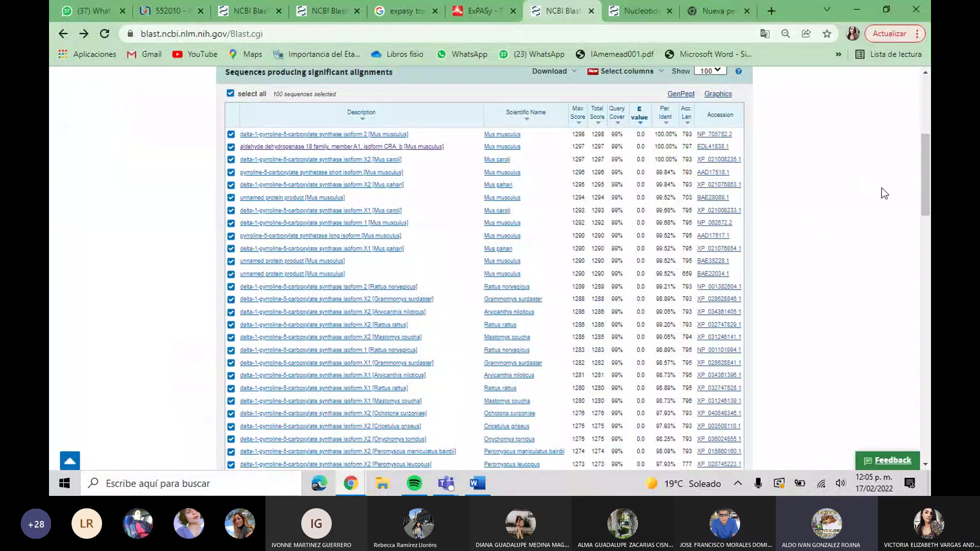
key("ctrl+plus")
key("ctrl+plus")
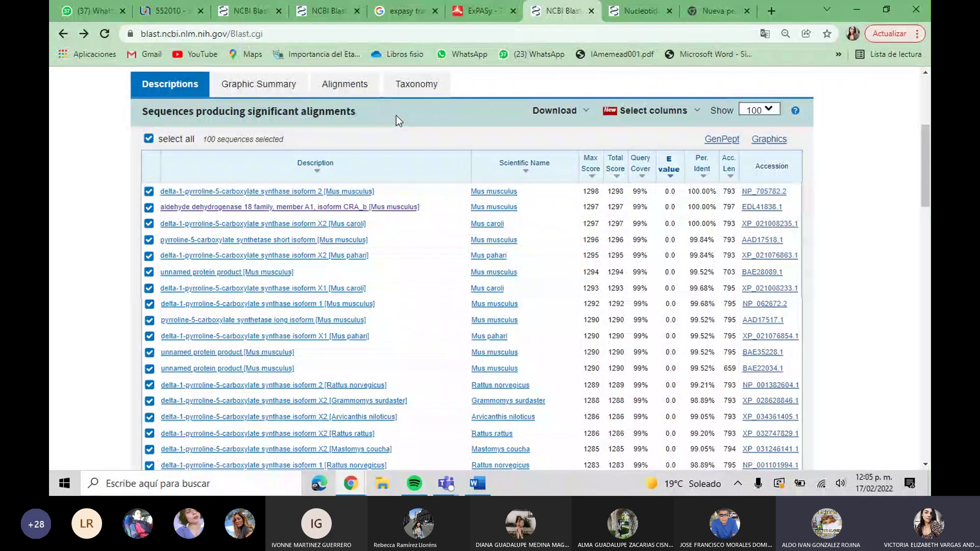
left_click(250, 12)
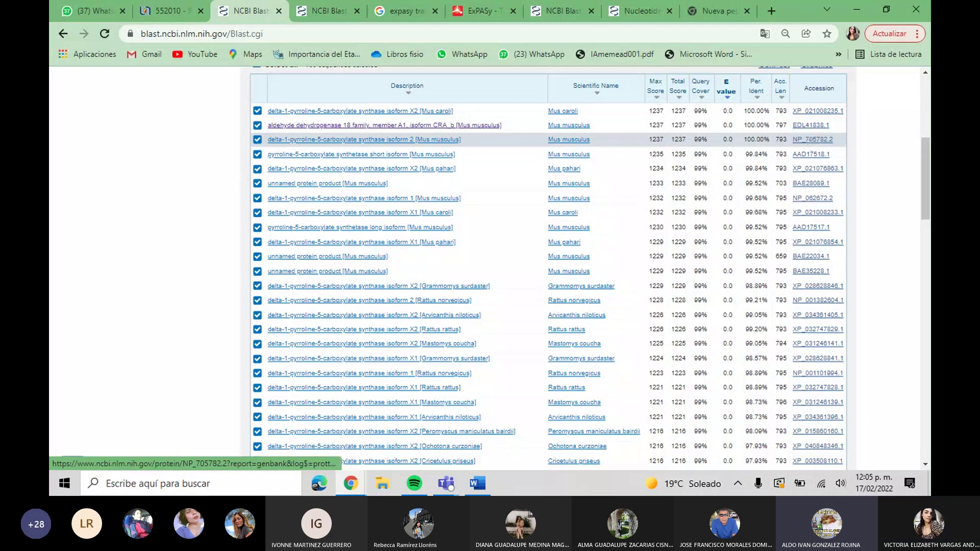
key("ctrl+plus")
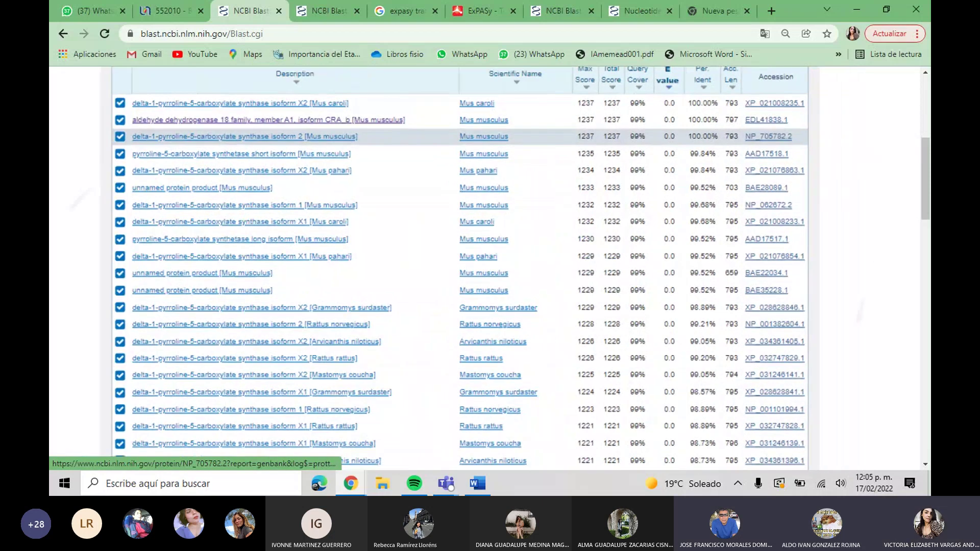
key("ctrl+plus")
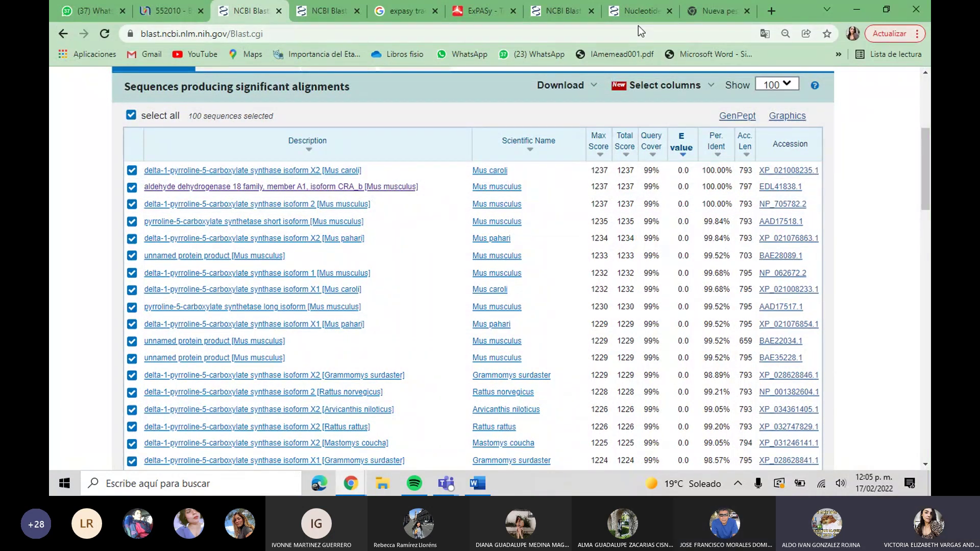
left_click(631, 11)
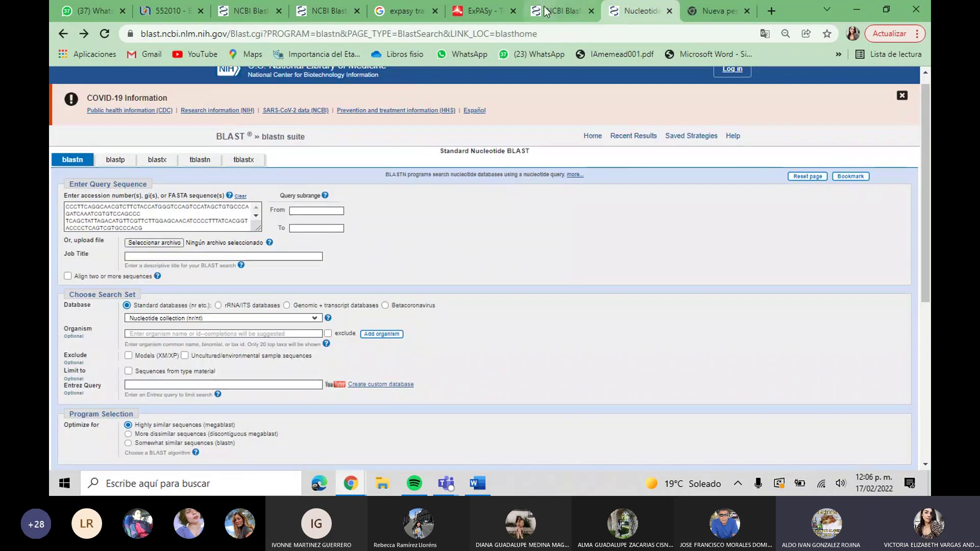
left_click(545, 11)
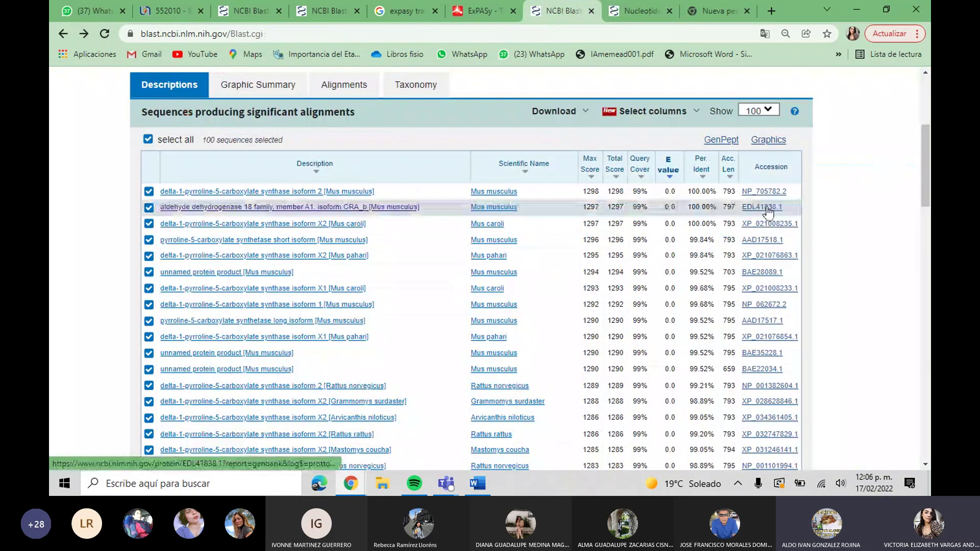
Return to the blastx search form and review its algorithm parameters, including the scoring matrix and gap costs
scroll(768, 210, "up", 10)
key("alt+Left")
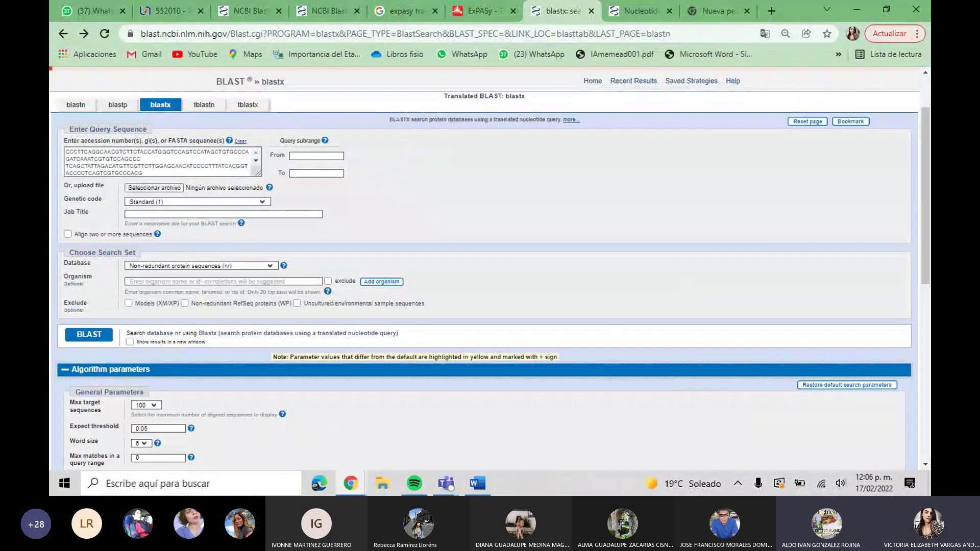
key("ctrl+plus")
key("ctrl+plus")
key("ctrl+plus")
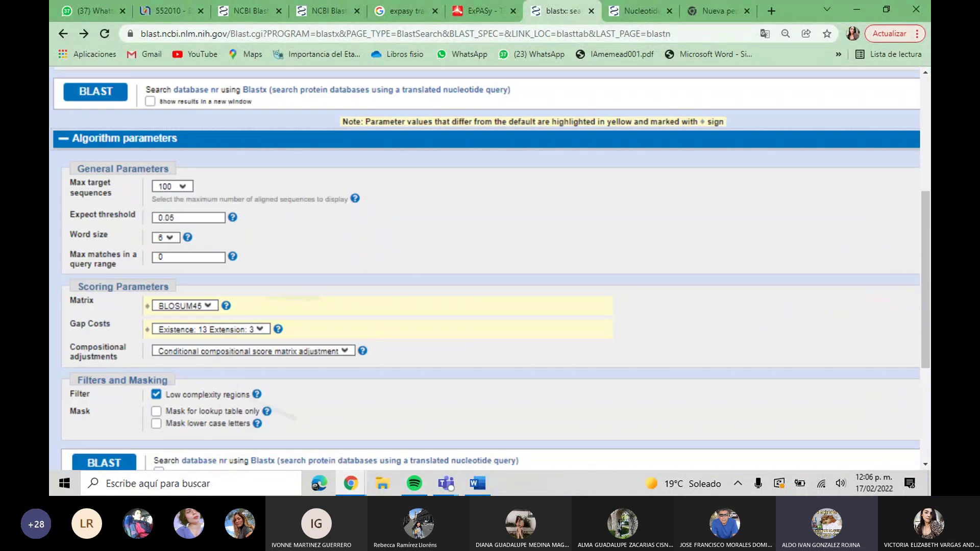
key("ctrl+plus")
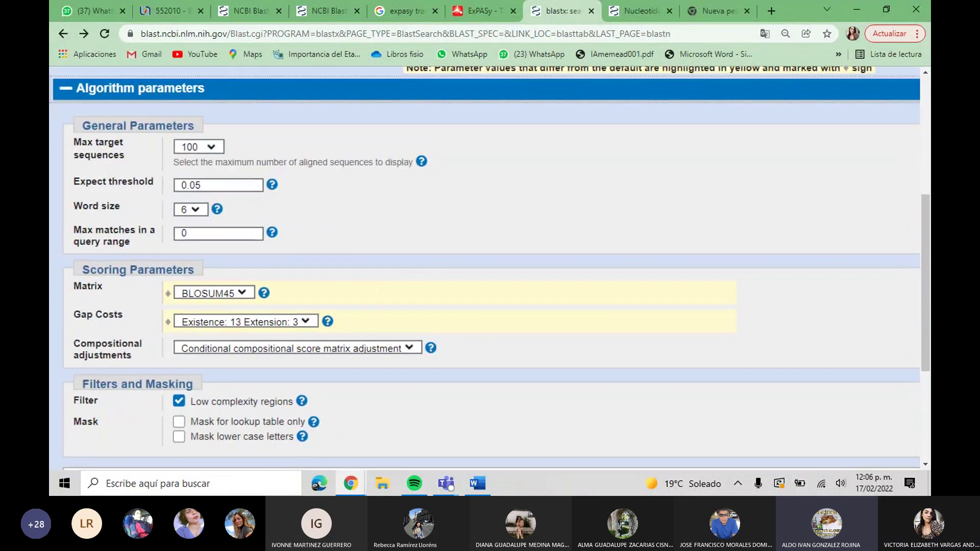
Reopen the blastx results and examine the scores, query cover, E values and identity in the hit table
key("alt+Right")
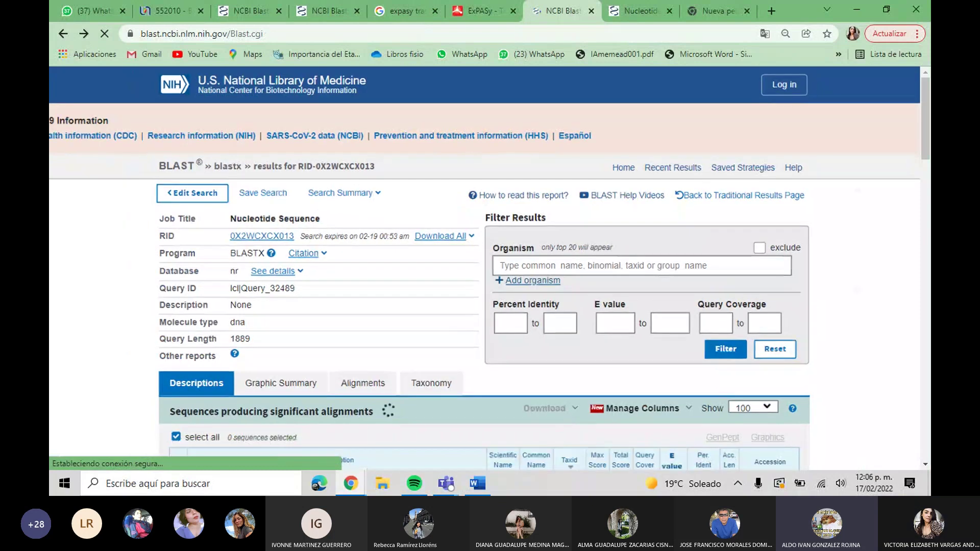
scroll(490, 265, "down", 6)
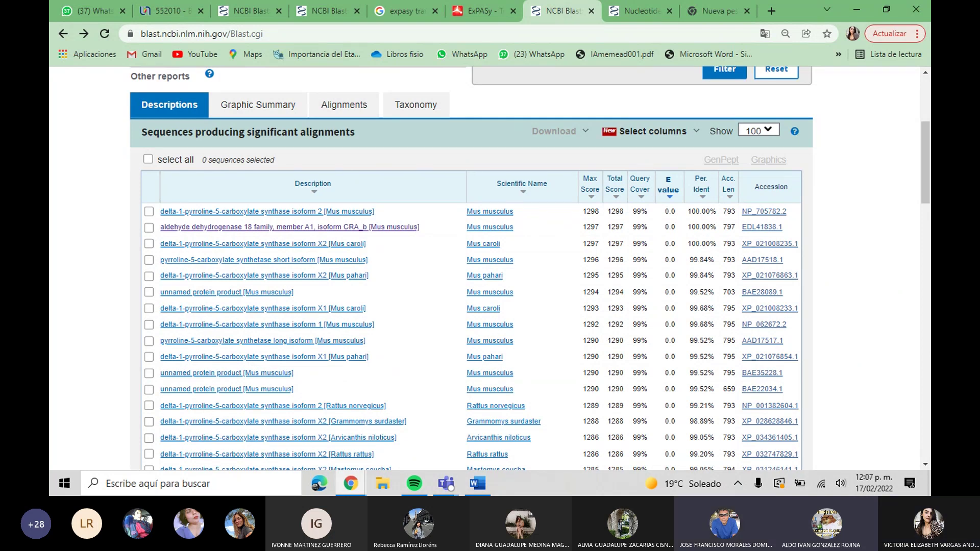
key("ctrl+plus")
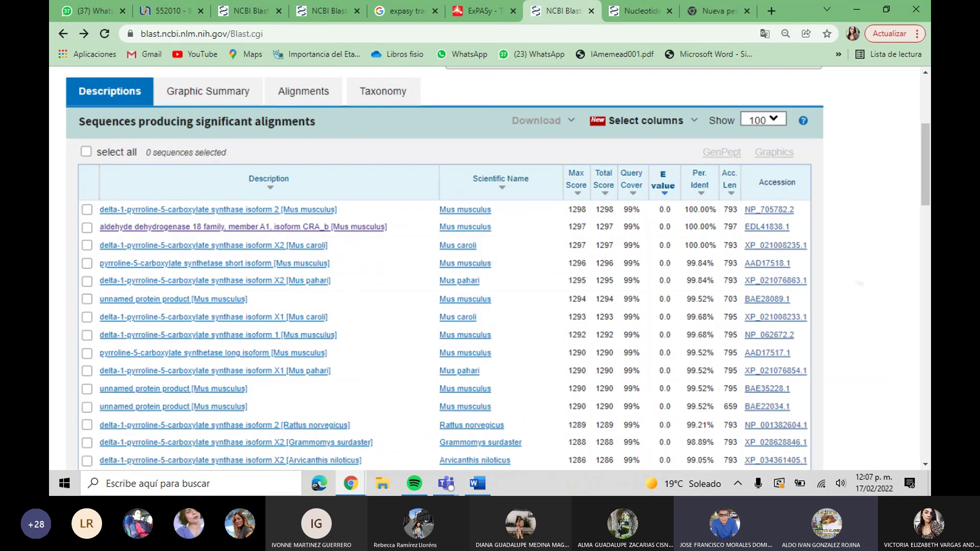
key("ctrl+plus")
key("ctrl+plus")
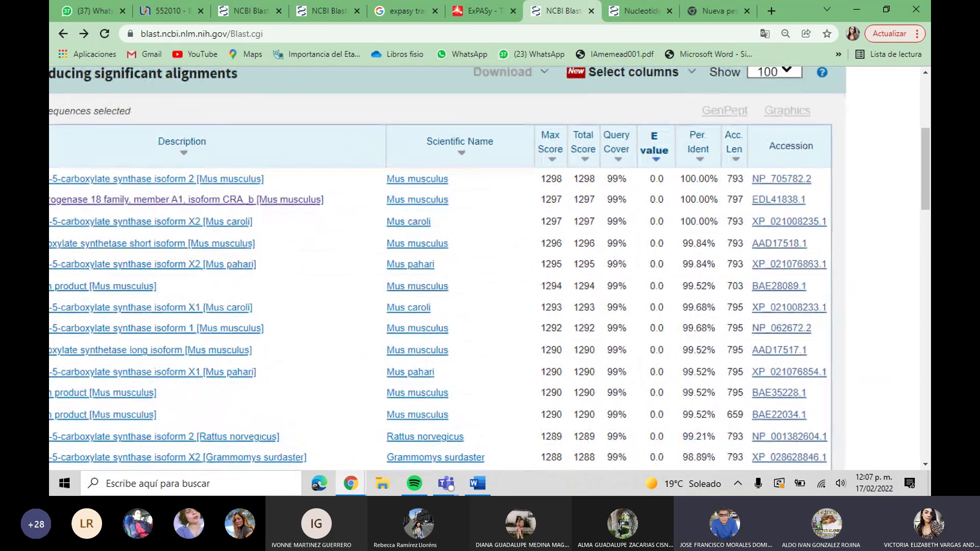
scroll(490, 265, "left", 3)
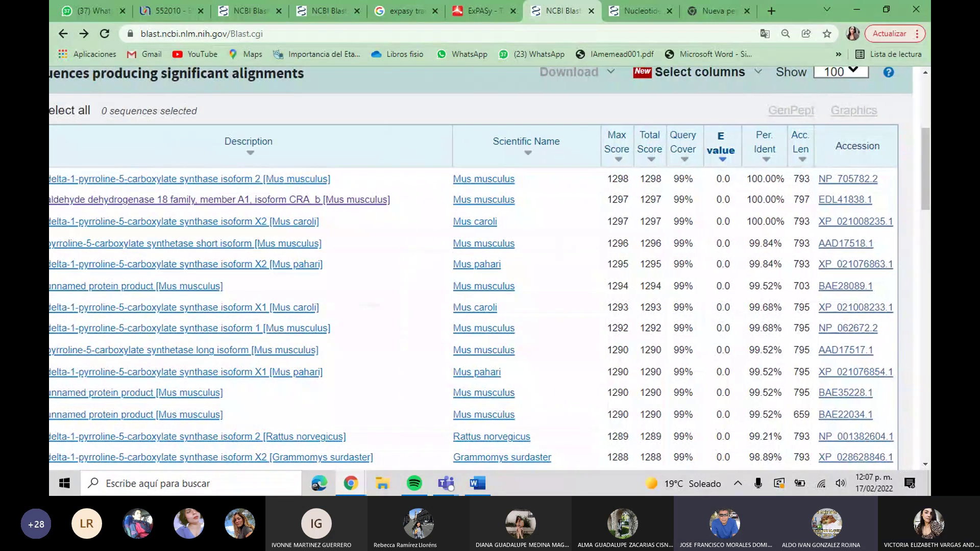
scroll(489, 265, "left", 1)
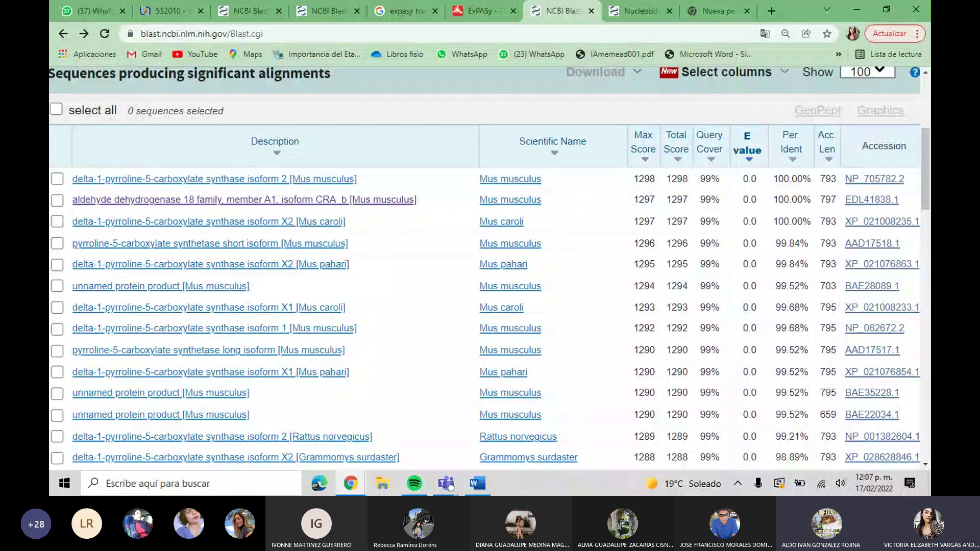
Examine the hit order and scores in the other BLAST result and compare them with the blastx hit table
key("ctrl+3")
key("ctrl+plus")
key("ctrl+plus")
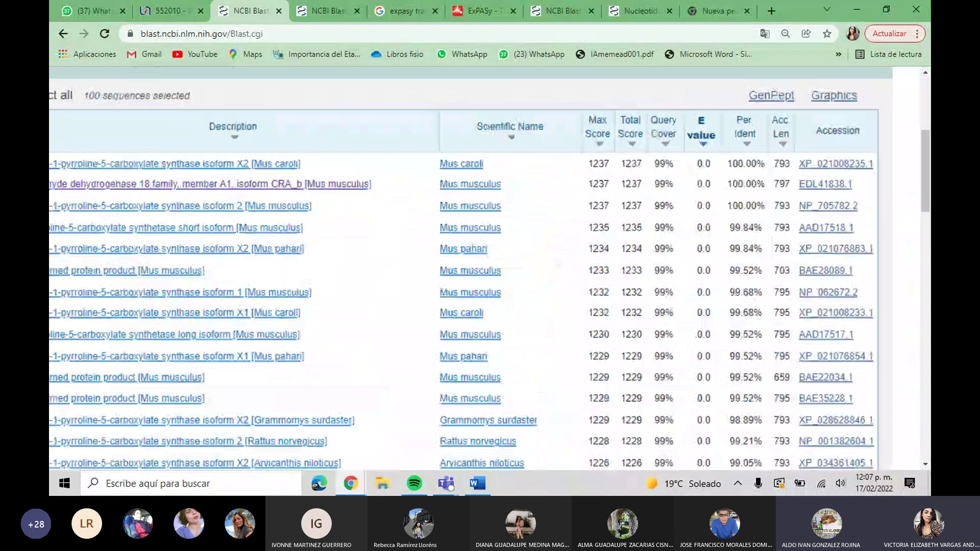
key("ctrl+plus")
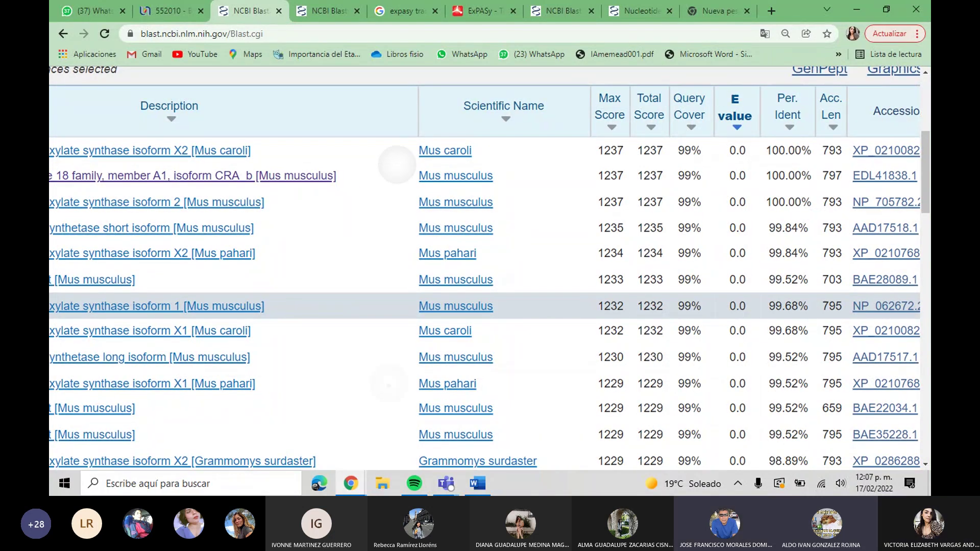
key("ctrl+minus")
scroll(484, 267, "left", 2)
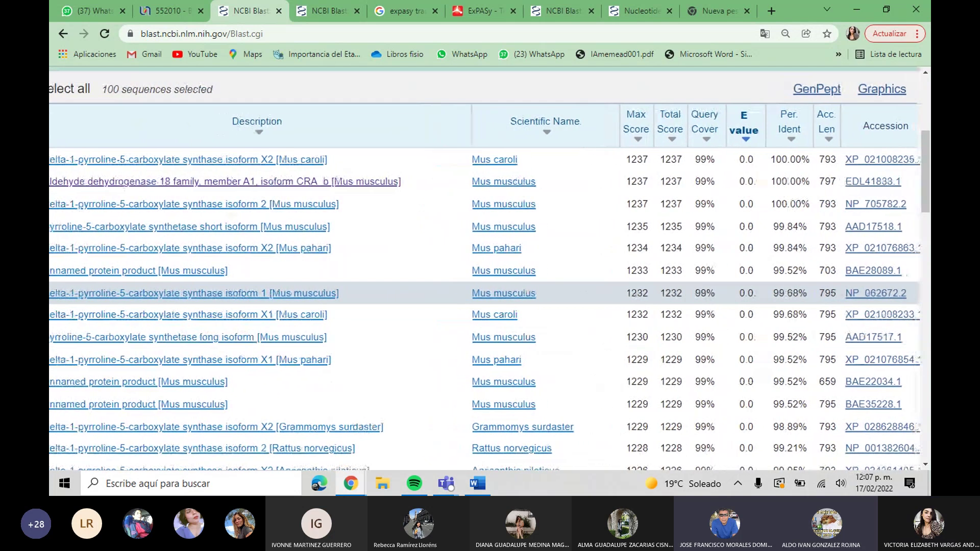
key("ctrl+minus")
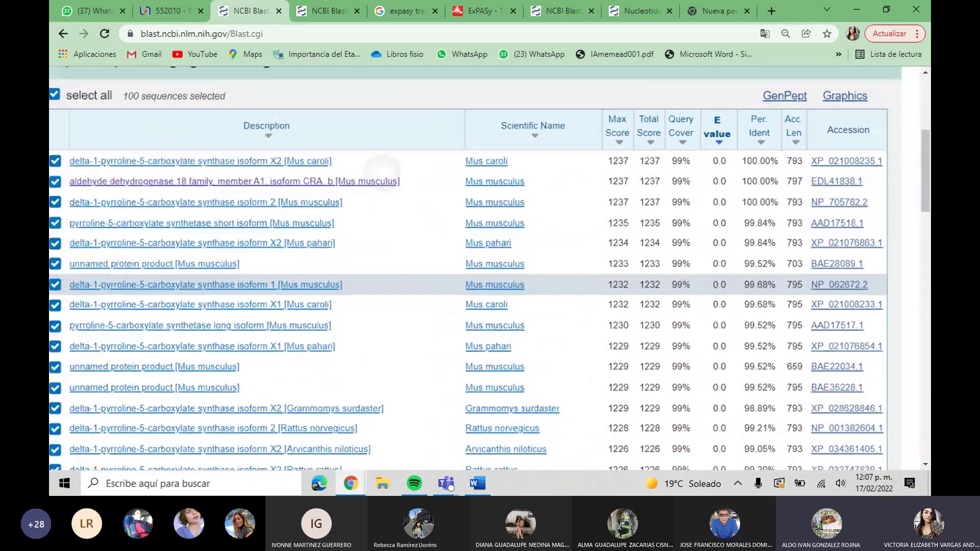
scroll(485, 267, "left", 1)
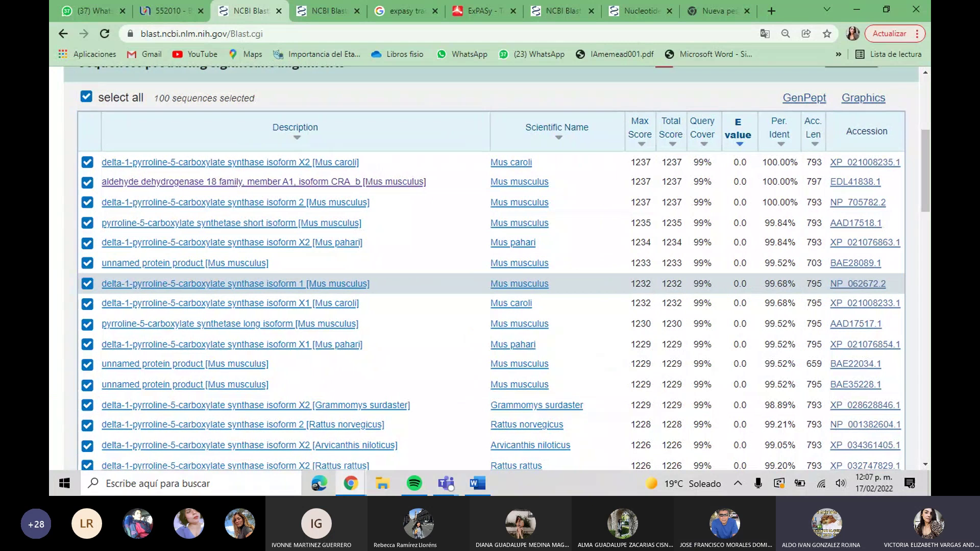
key("ctrl+minus")
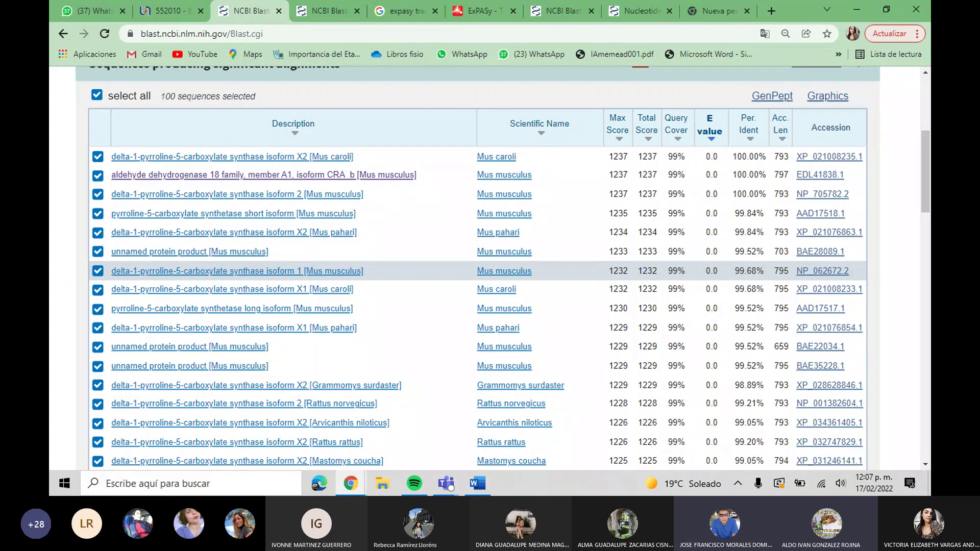
left_click(565, 14)
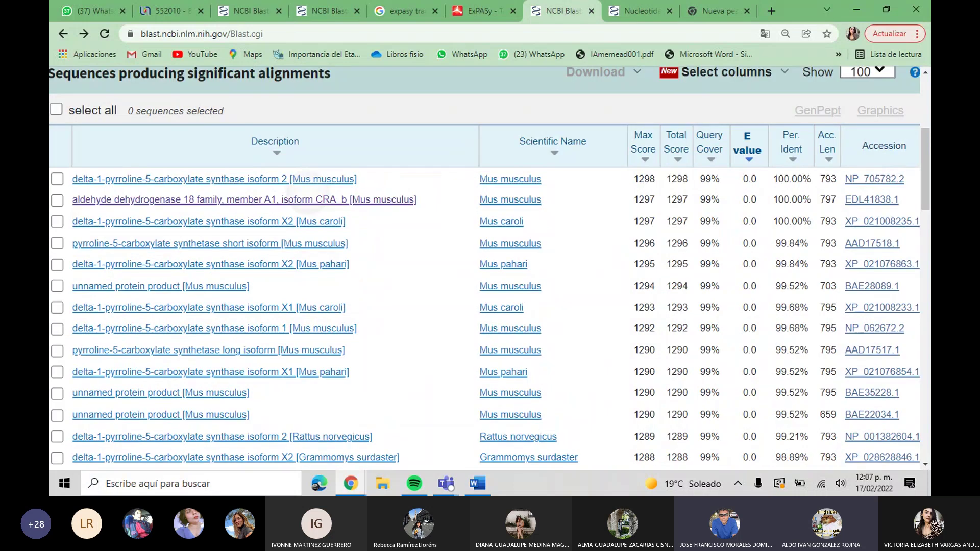
key("ctrl+minus")
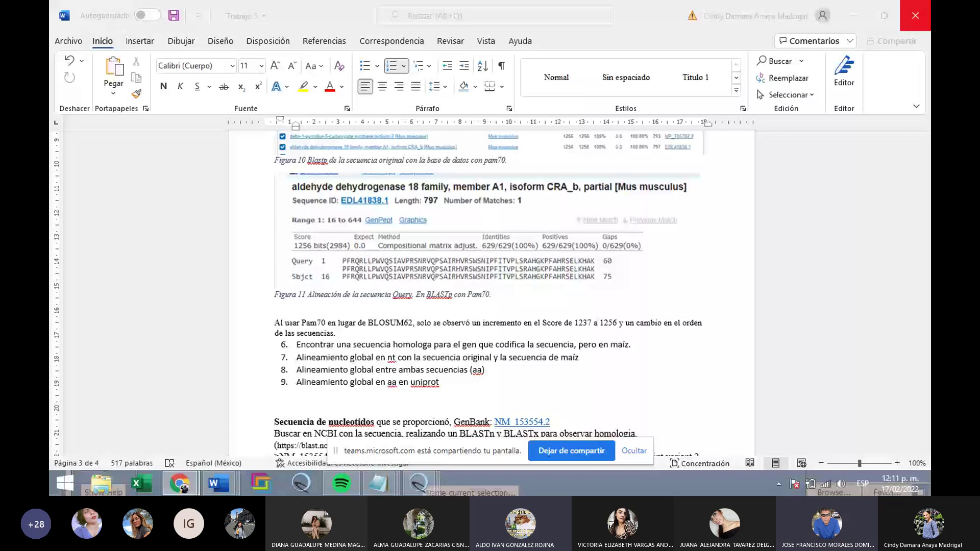
Switch from the Word report to Chrome and run a megablast search for NM_001175190.1 against the nucleotide collection (nr/nt)
left_click(713, 338)
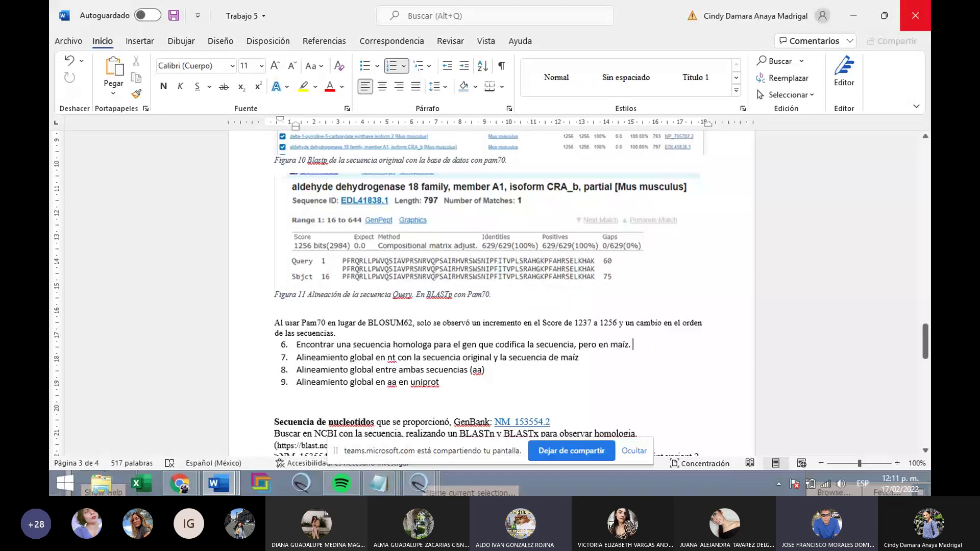
key("alt+Tab")
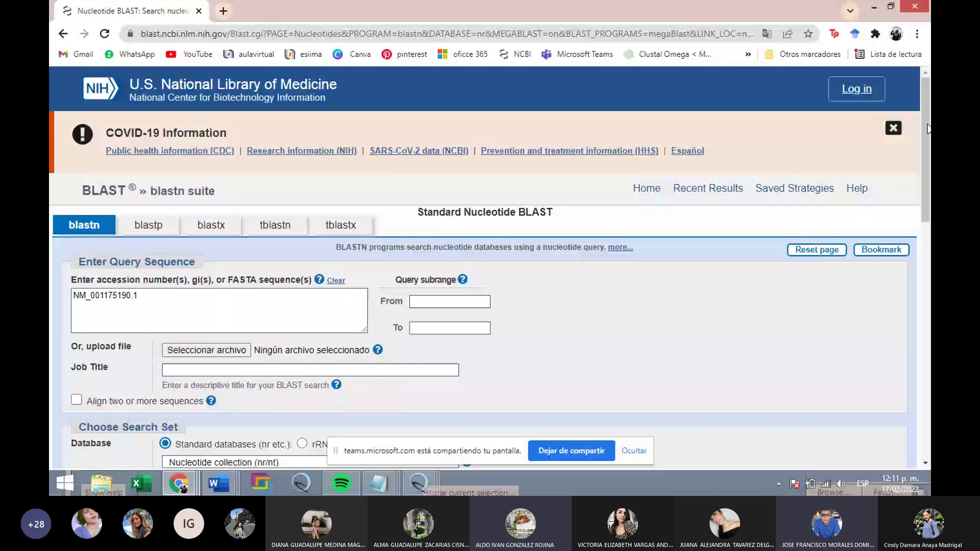
key("ctrl+t")
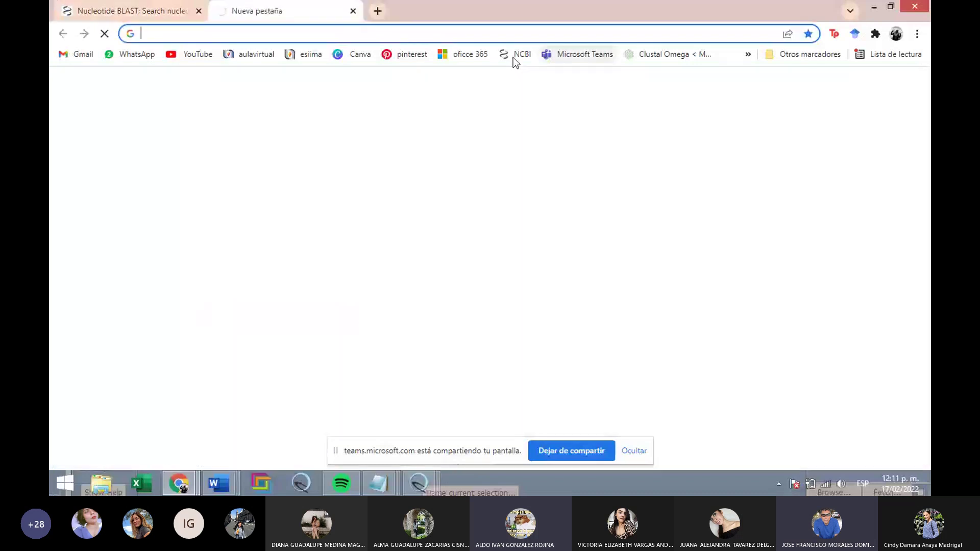
left_click(156, 11)
left_click(257, 10)
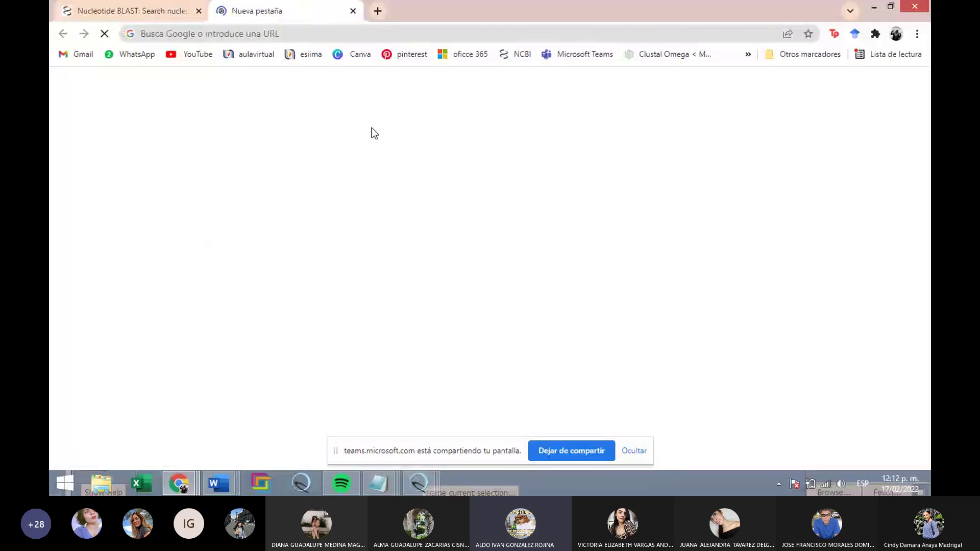
key("ctrl+Tab")
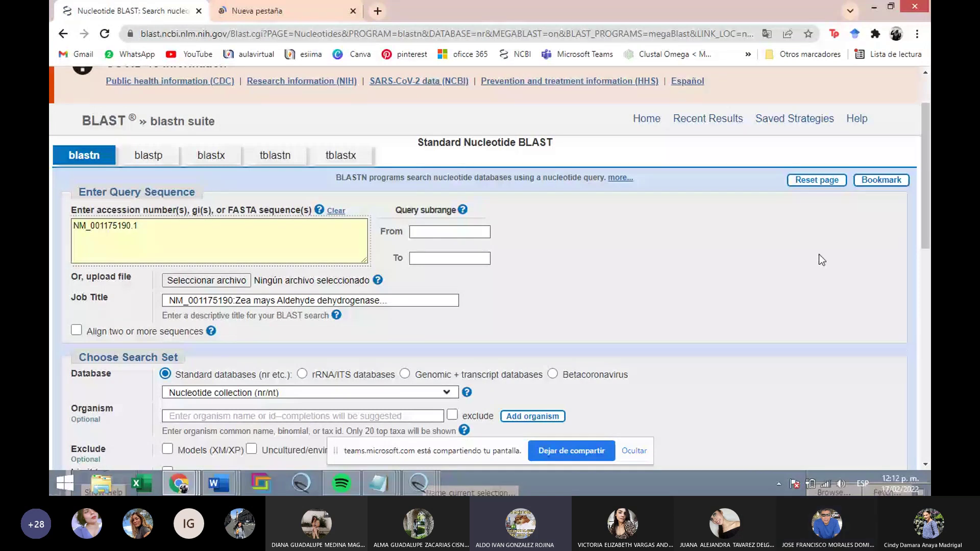
scroll(819, 260, "down", 5)
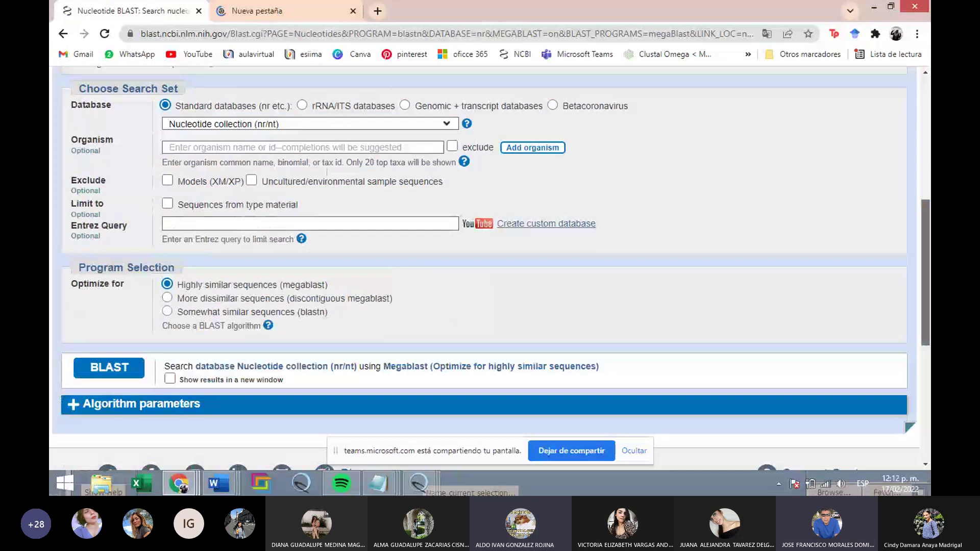
scroll(490, 256, "down", 1)
left_click(110, 337)
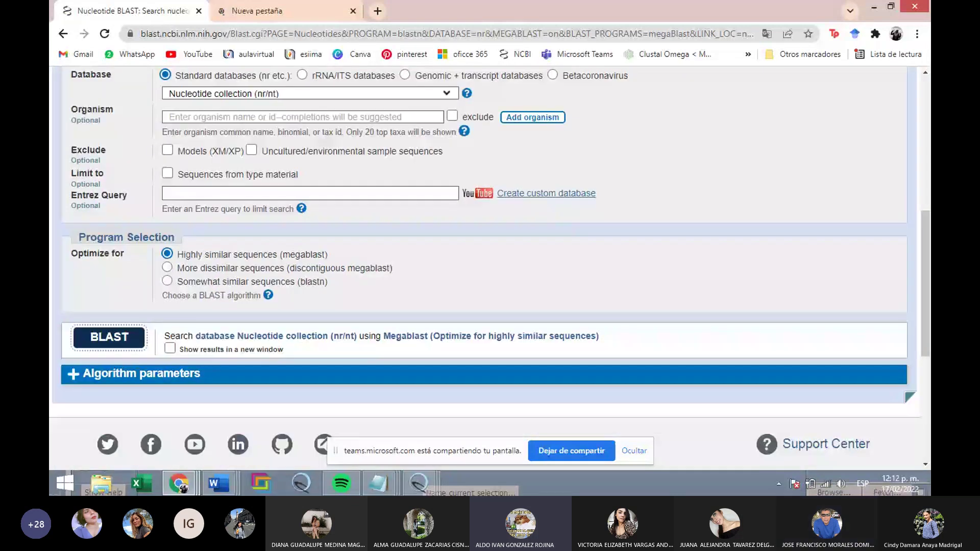
Open the KEGG Table of Contents page at genome.jp/kegg/kegg2.html in a new browser tab
mouse_move(229, 478)
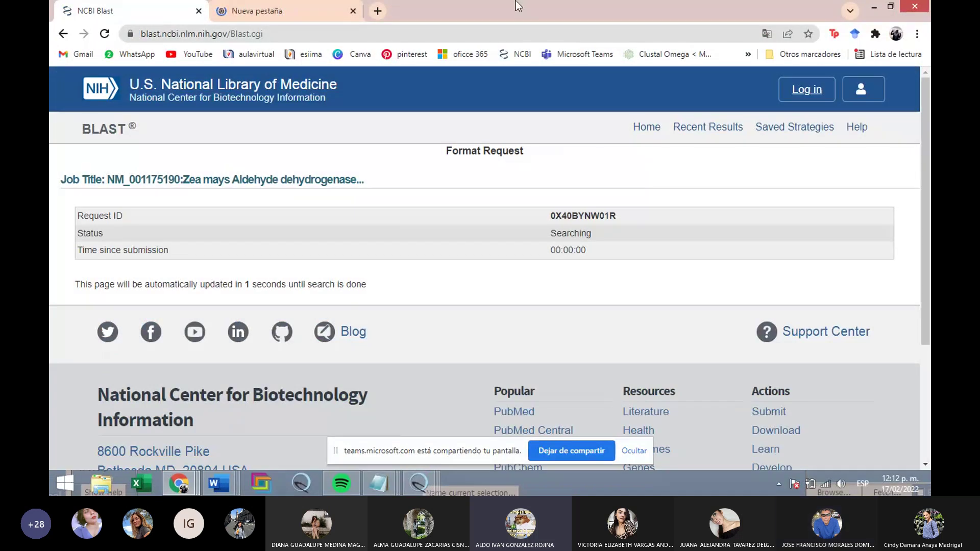
left_click(378, 11)
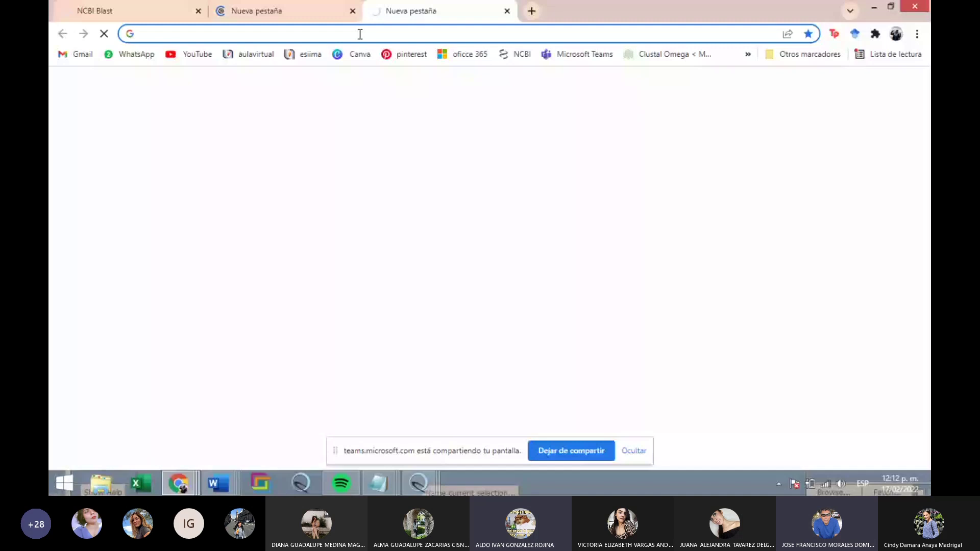
type("genome.jp/kegg/kegg2.html")
key("Return")
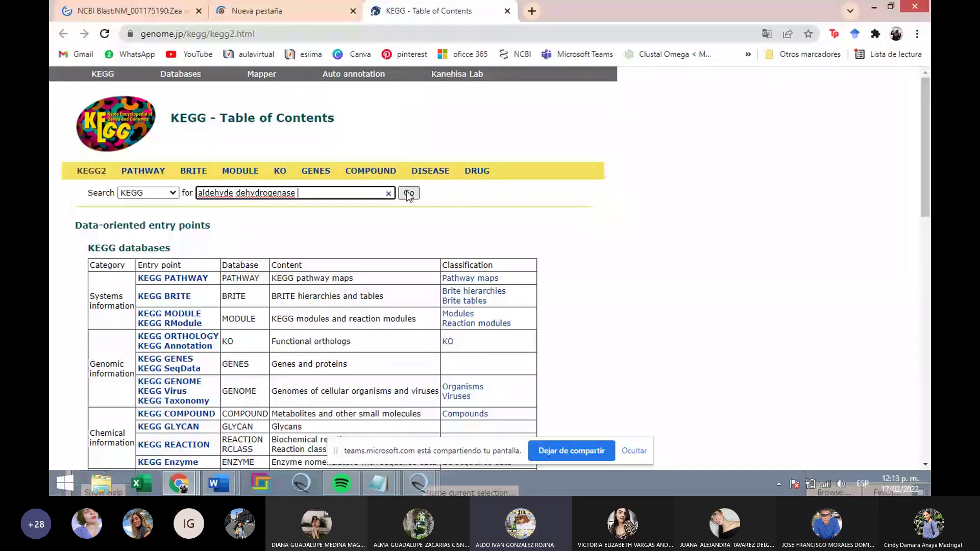
Search KEGG for aldehyde dehydrogenase and open the orthology entry K00128
left_click(408, 194)
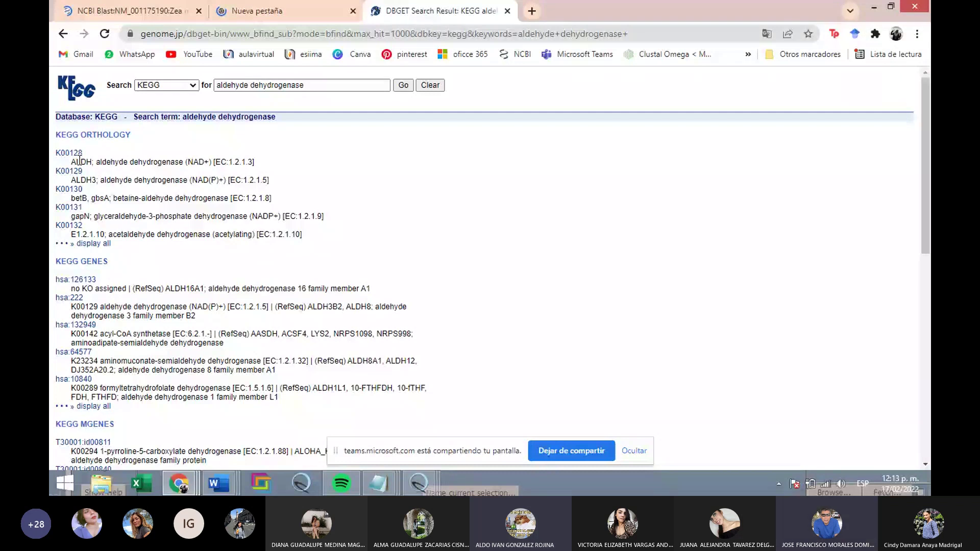
left_click(124, 12)
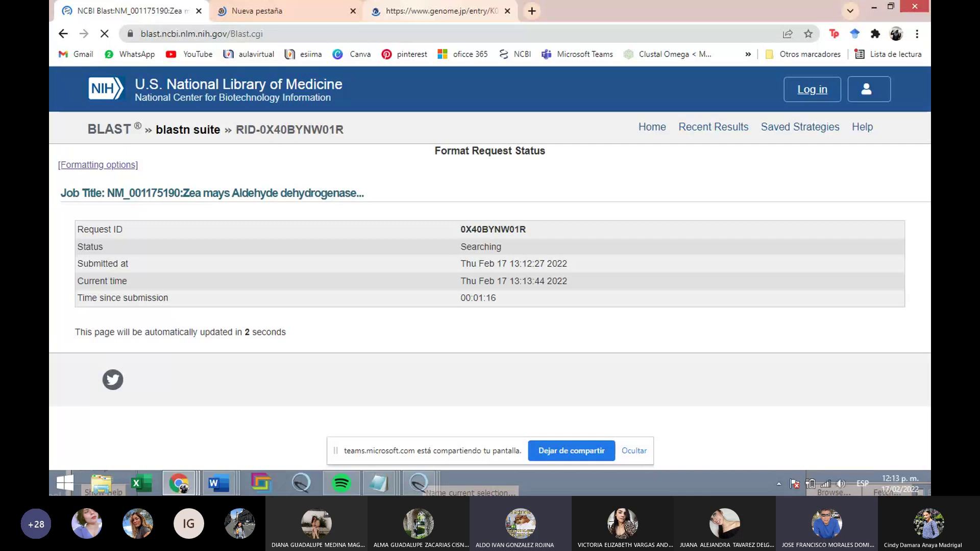
key("ctrl+3")
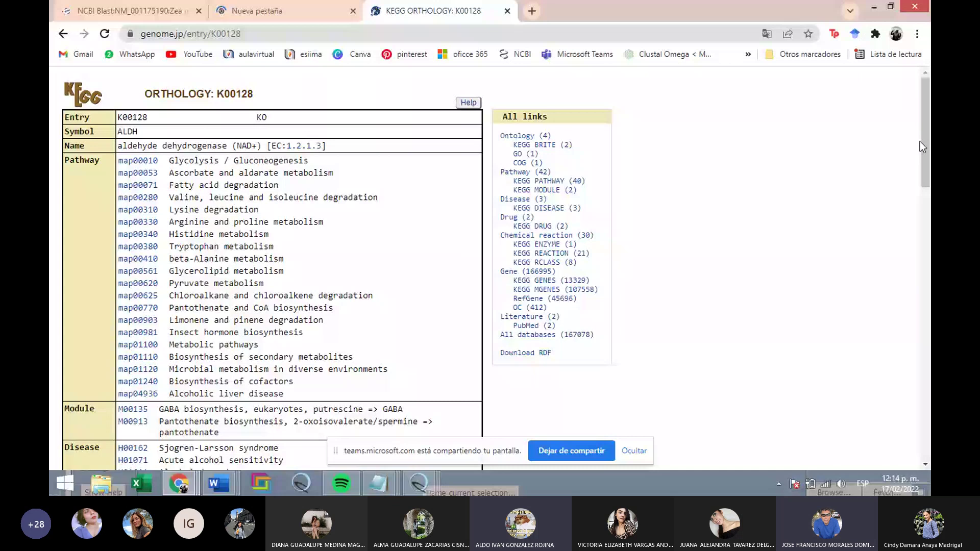
Examine the K00128 entry from its pathways to its gene list, and check the status of the pending BLAST search
scroll(922, 141, "down", 1)
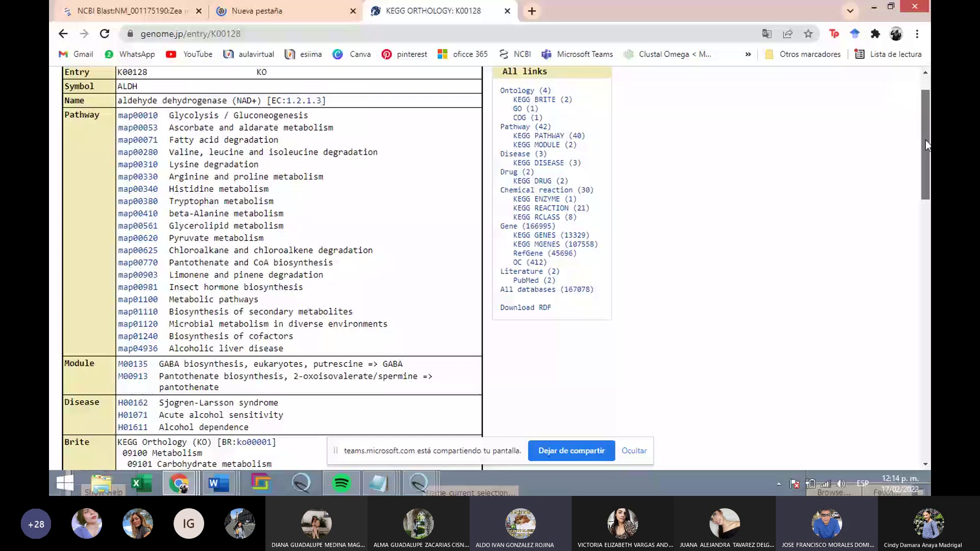
left_click_drag(925, 140, 926, 133)
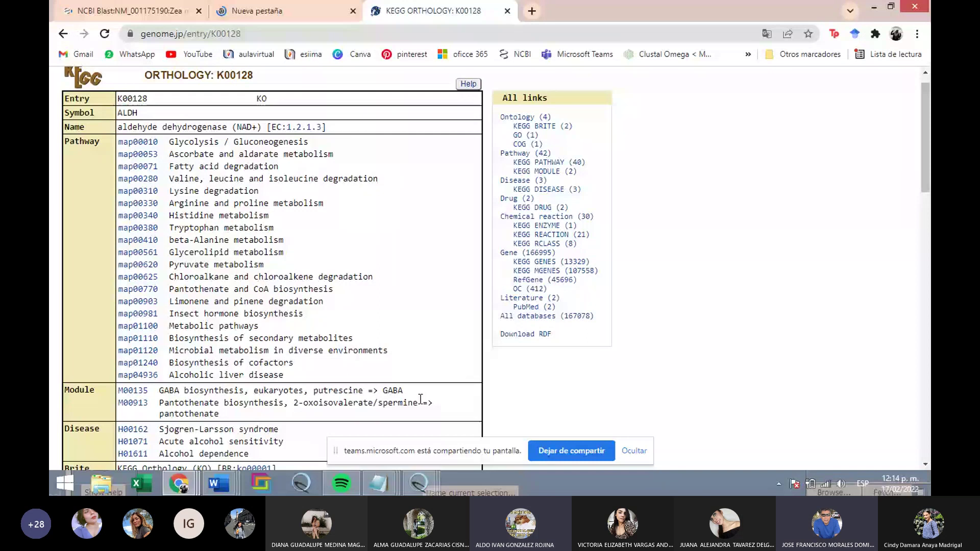
key("ctrl+1")
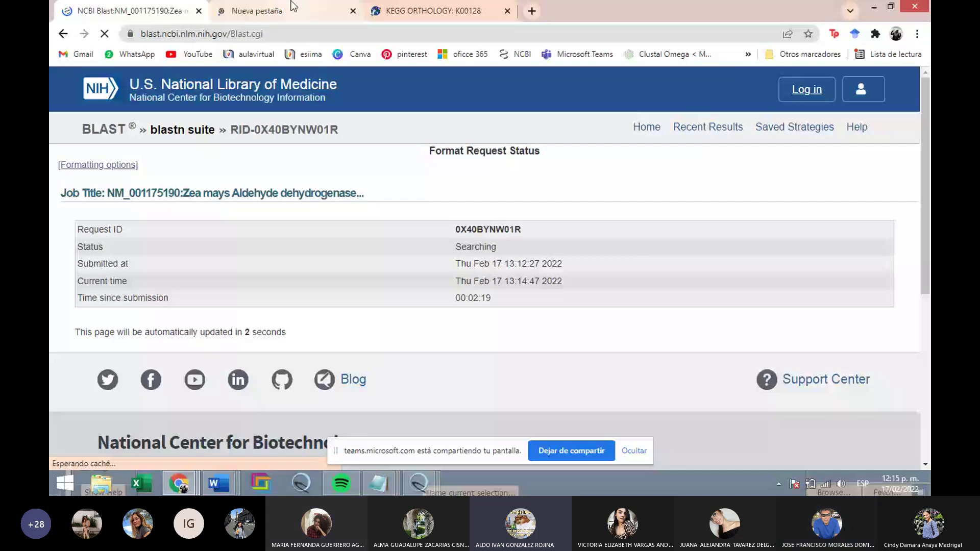
left_click(434, 11)
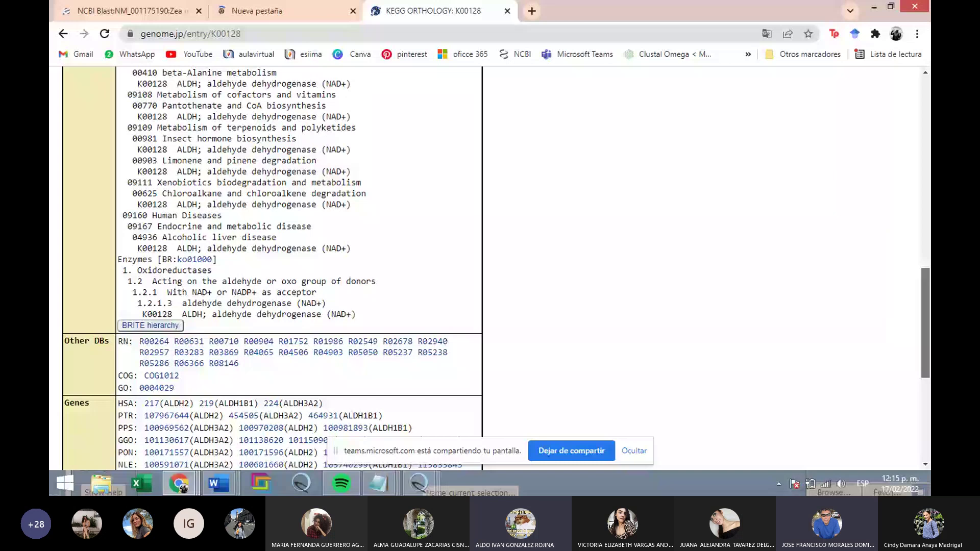
scroll(272, 265, "down", 4)
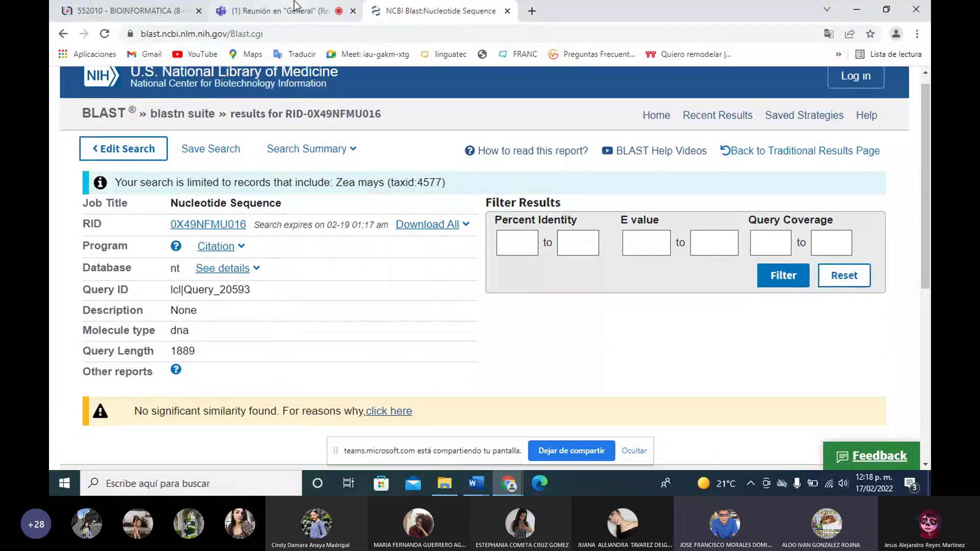
Switch to the Teams meeting and turn the microphone off and back on
left_click(294, 1)
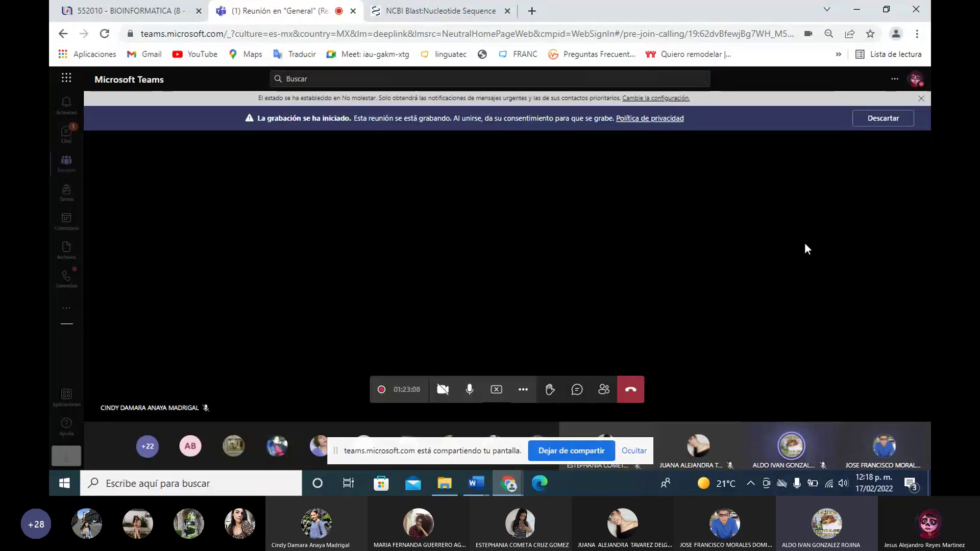
left_click(494, 391)
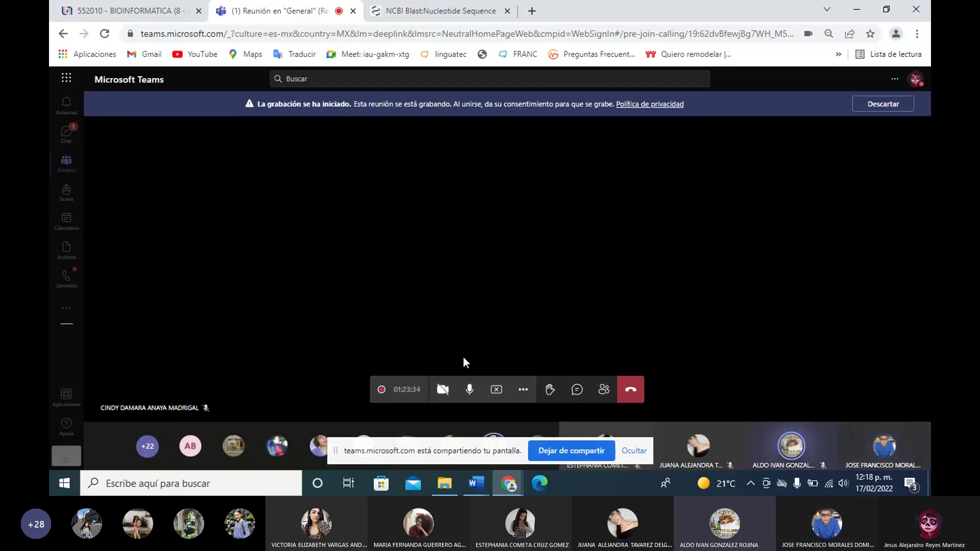
left_click(469, 391)
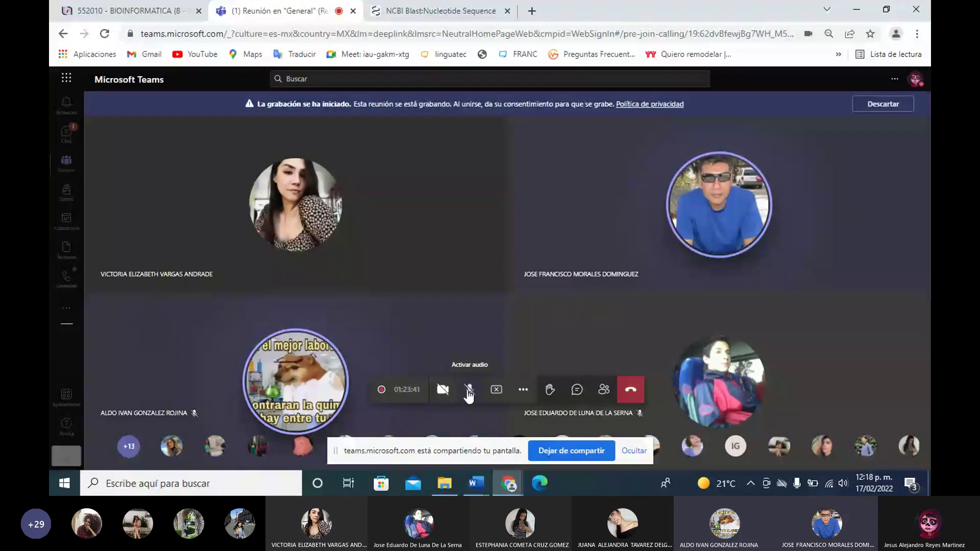
left_click(468, 391)
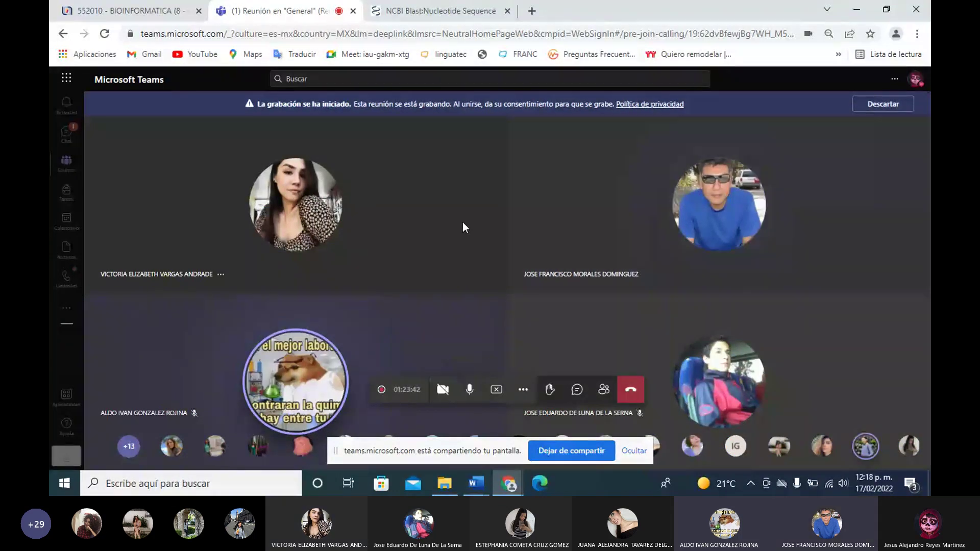
Switch back to the NCBI BLAST results and return to the blastn search form with its query sequence
key("ctrl+Tab")
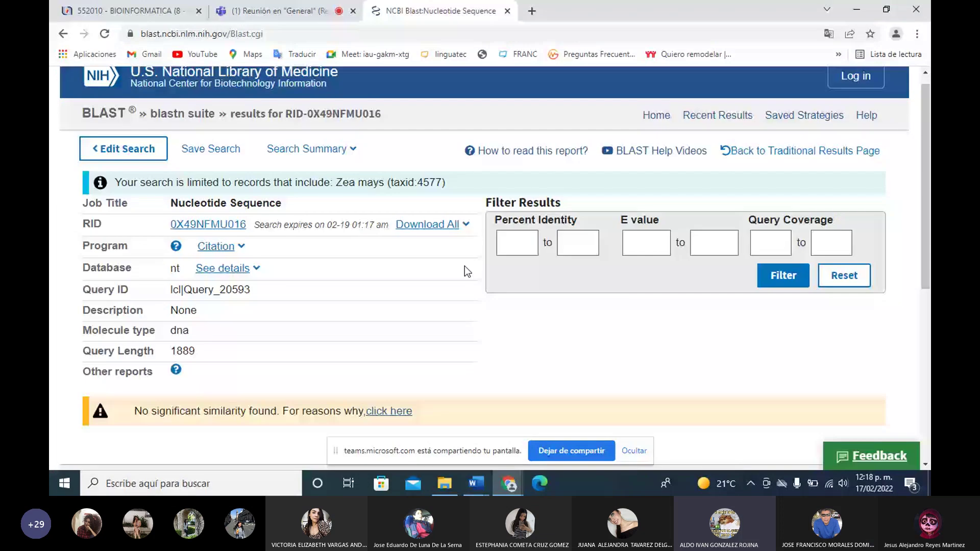
scroll(464, 265, "up", 1)
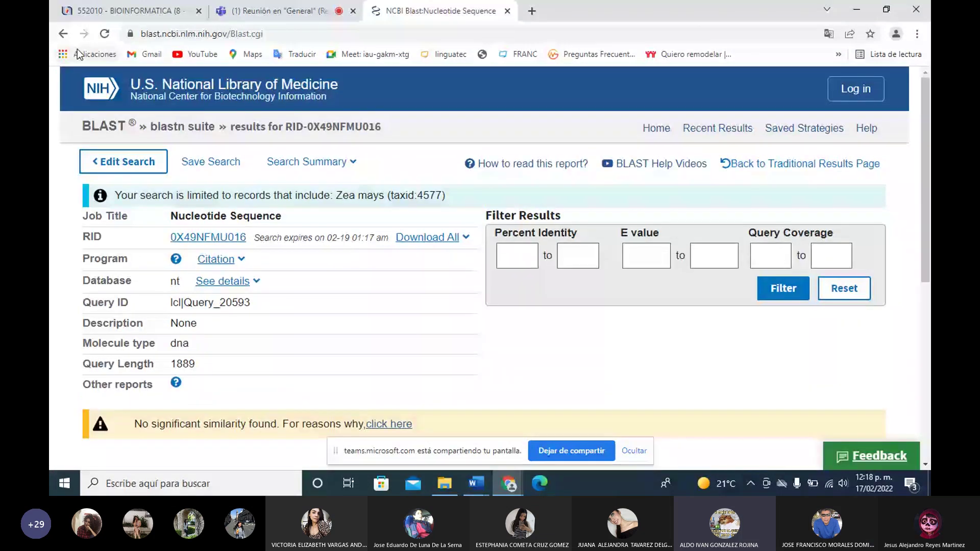
left_click(63, 34)
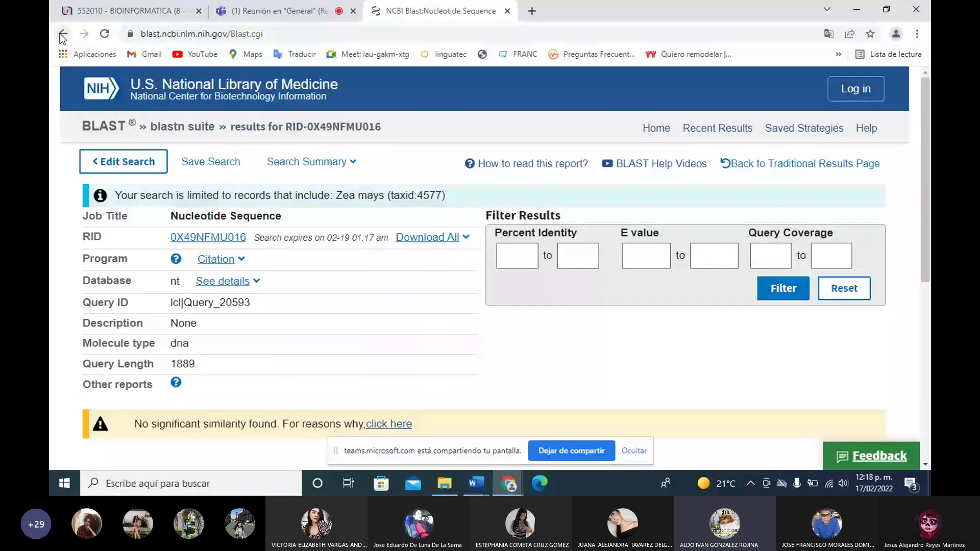
scroll(484, 266, "up", 1)
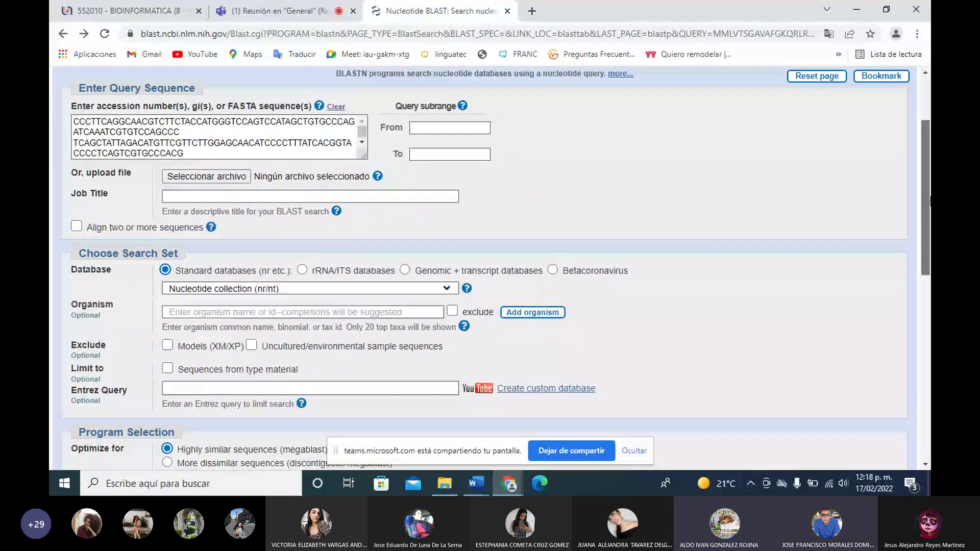
left_click_drag(929, 200, 928, 194)
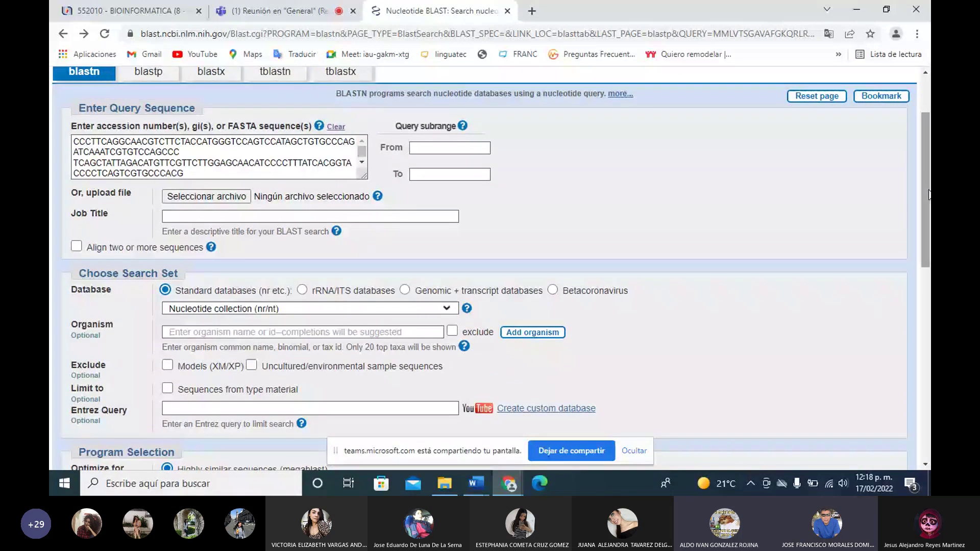
scroll(244, 166, "up", 1)
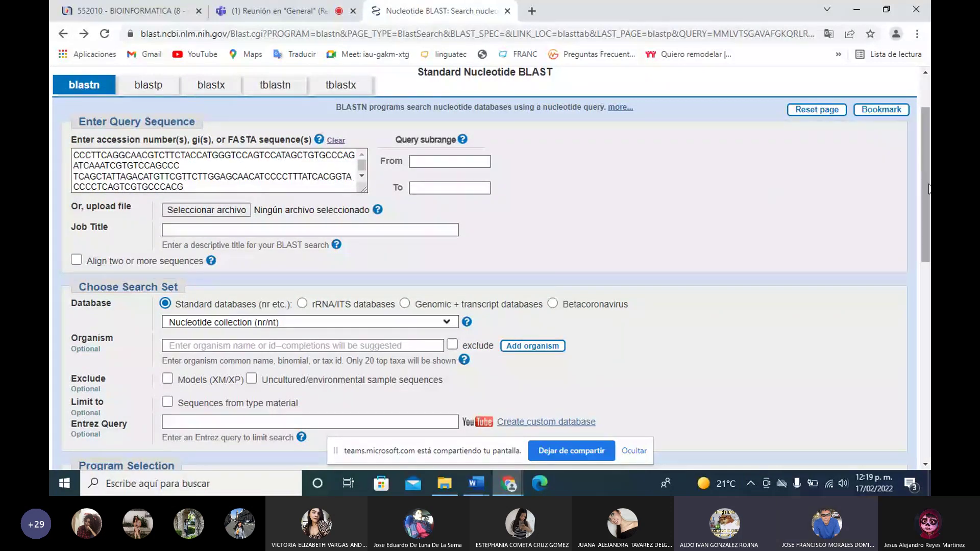
Limit the nucleotide search to the organism Zea mays (taxid:4577), submit it and check its status
scroll(929, 189, "down", 1)
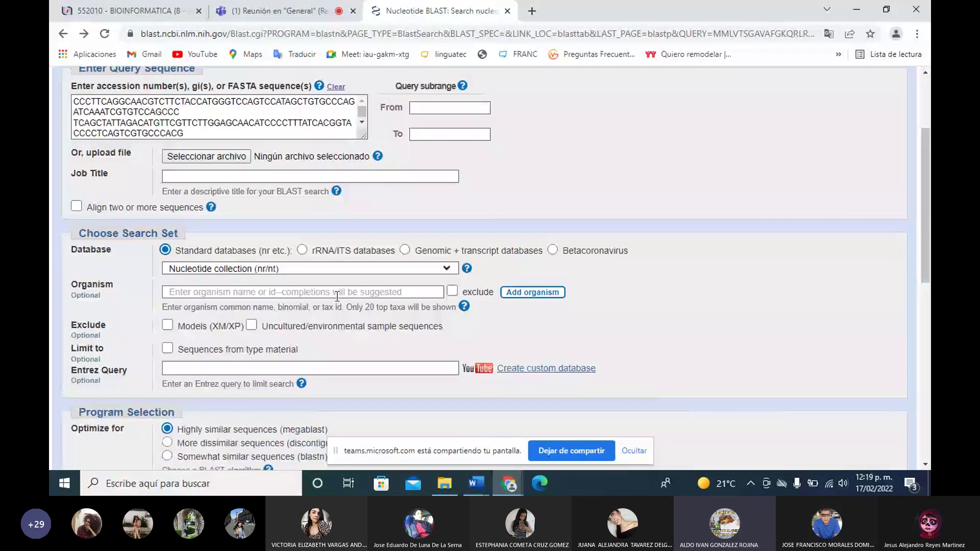
left_click(334, 293)
type("Z")
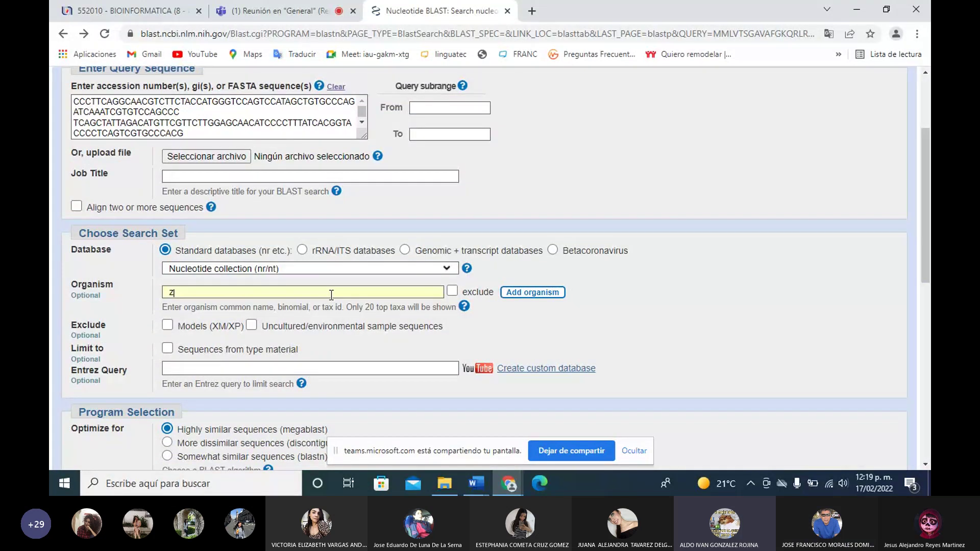
type("ea")
left_click(214, 323)
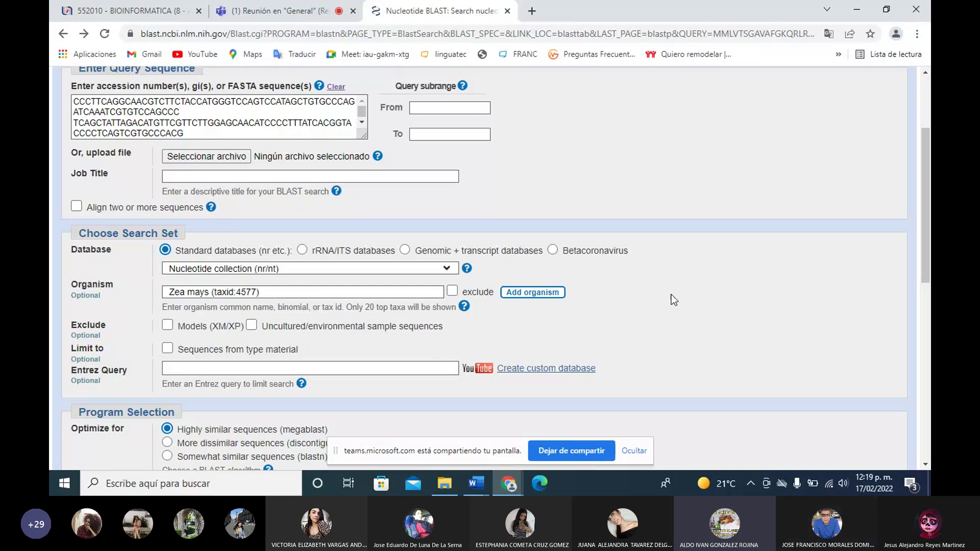
scroll(672, 295, "down", 1)
scroll(679, 212, "down", 3)
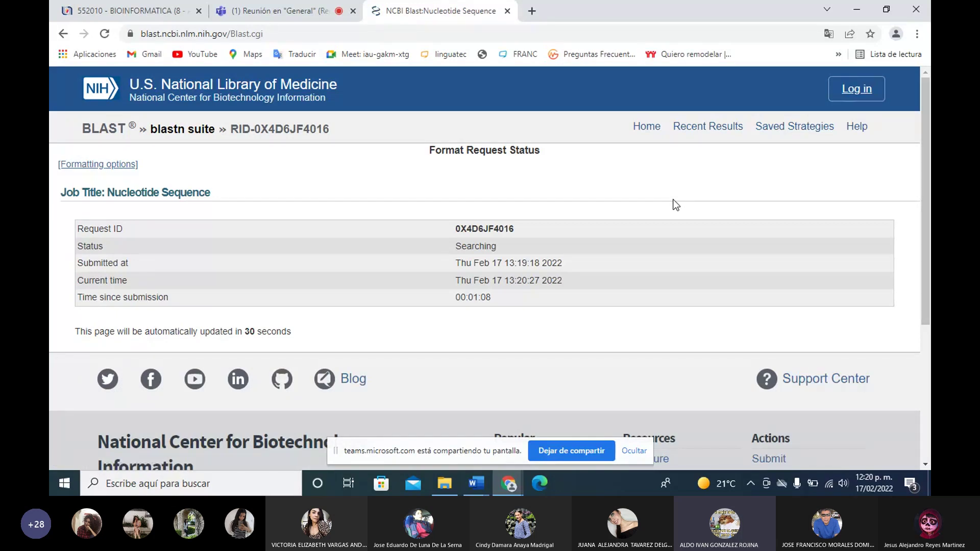
left_click(296, 4)
left_click(431, 4)
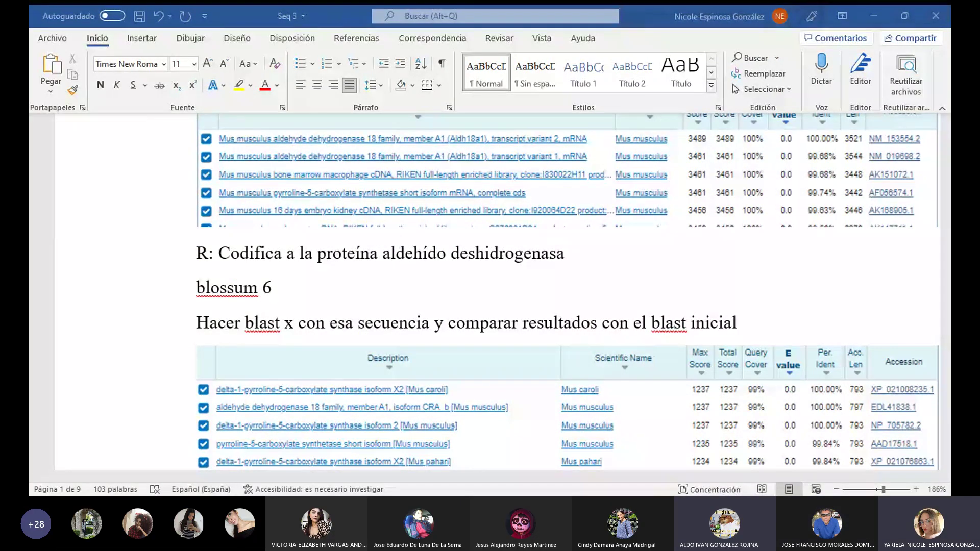
In the Word report Seq 3, find the homologous maize sequence and examine its record and the global alignment instruction
left_click(870, 490)
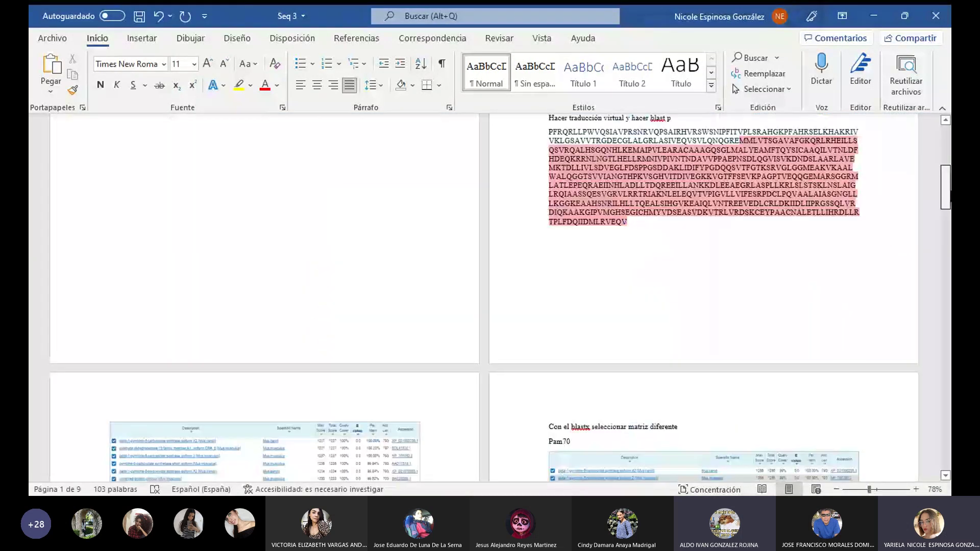
left_click_drag(947, 189, 945, 384)
left_click(874, 490)
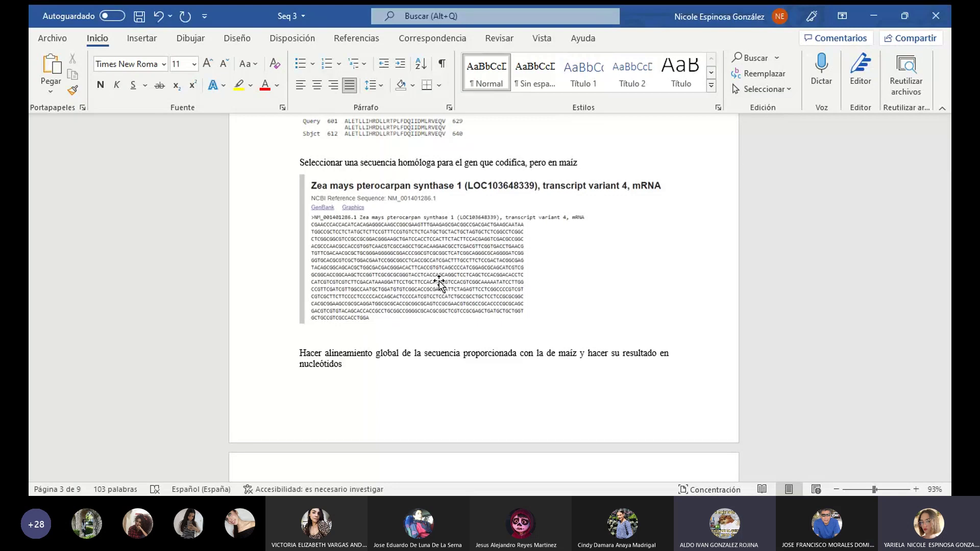
left_click(438, 282)
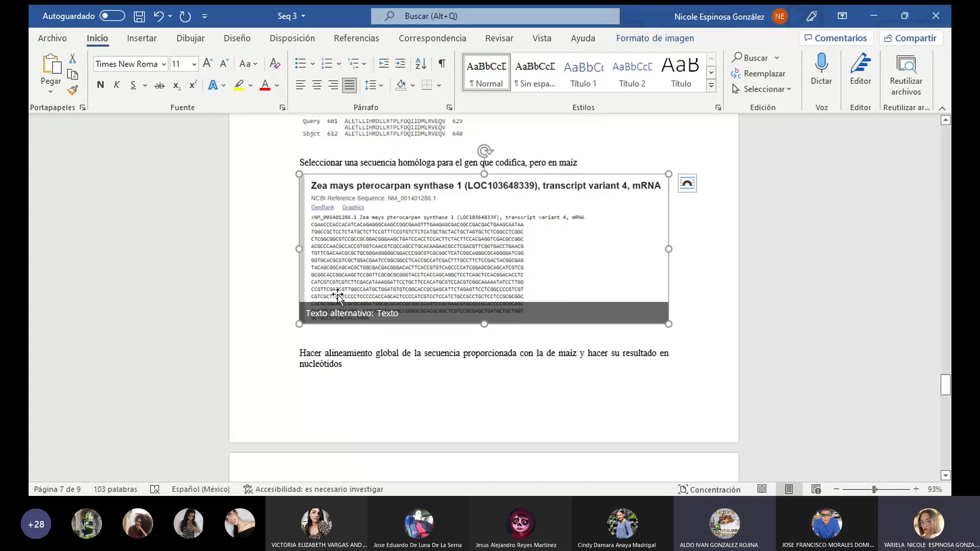
left_click(416, 345)
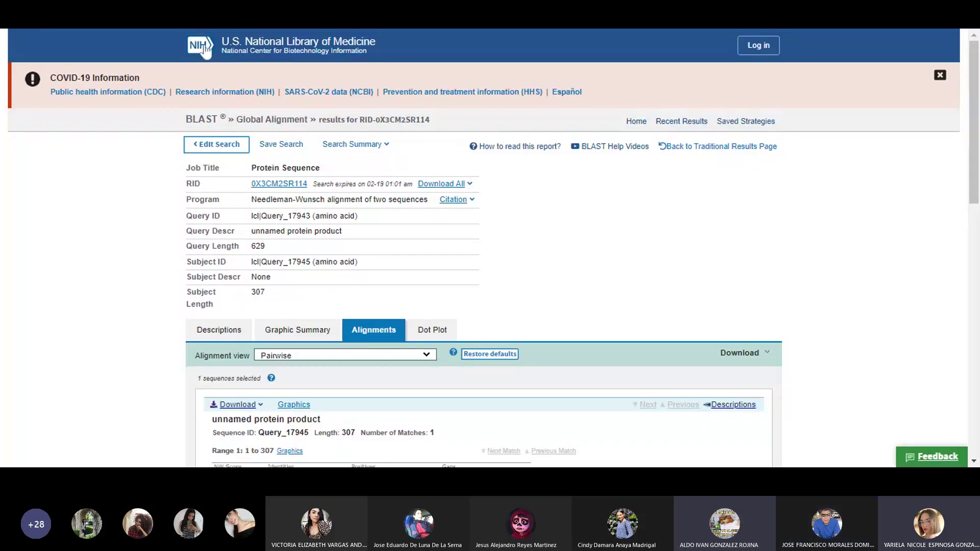
Switch to the browser and open the BLAST Global Align nucleotide form from the NCBI home page, with its query and subject sequence fields
left_click(206, 50)
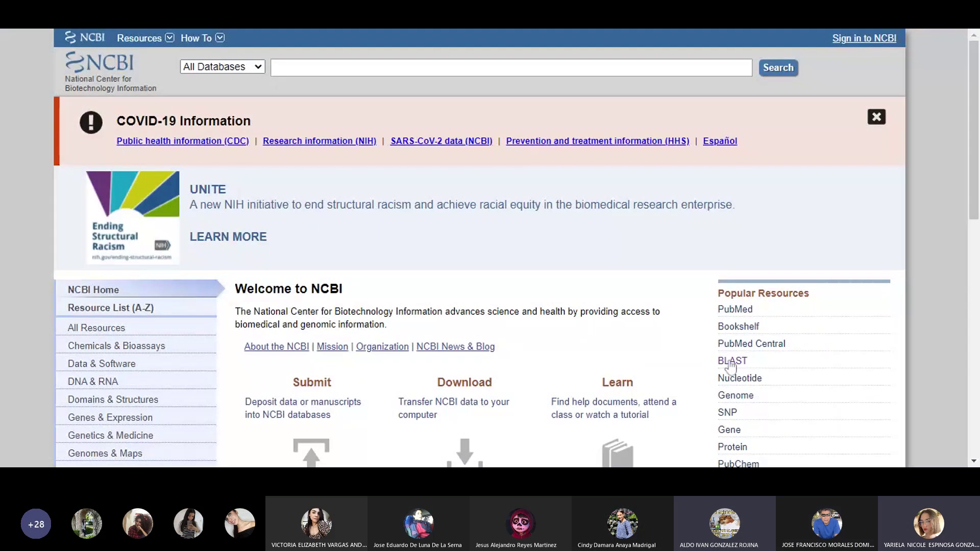
left_click(730, 362)
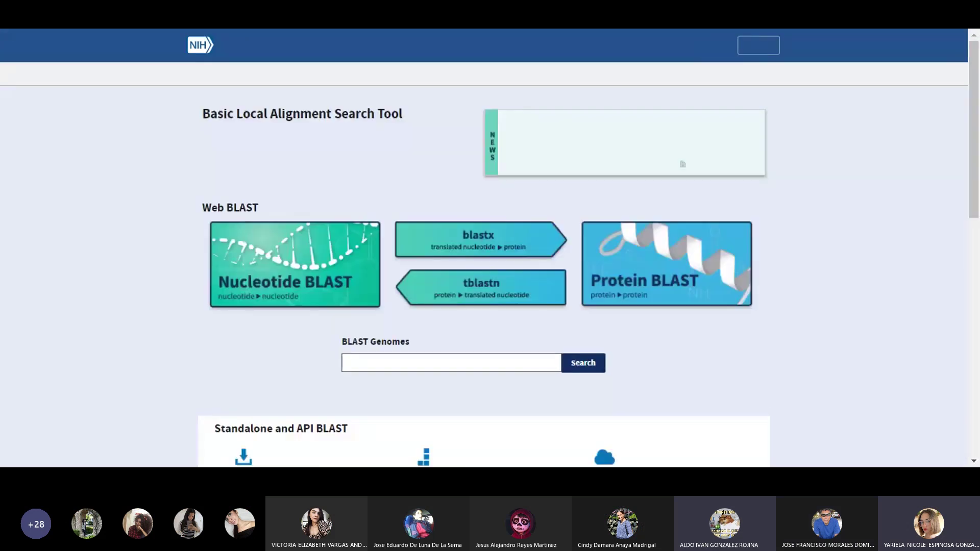
scroll(485, 245, "down", 3)
scroll(704, 194, "down", 4)
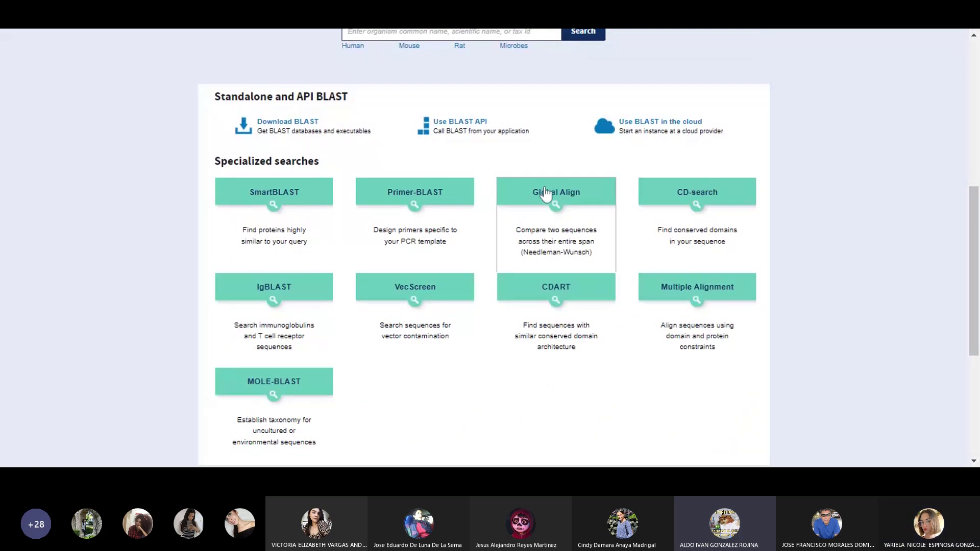
left_click(586, 179)
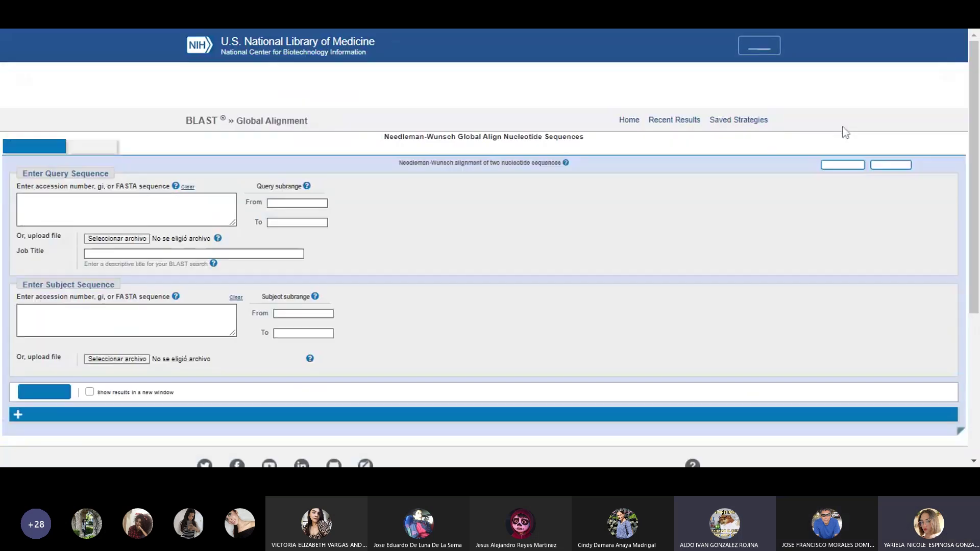
left_click(126, 210)
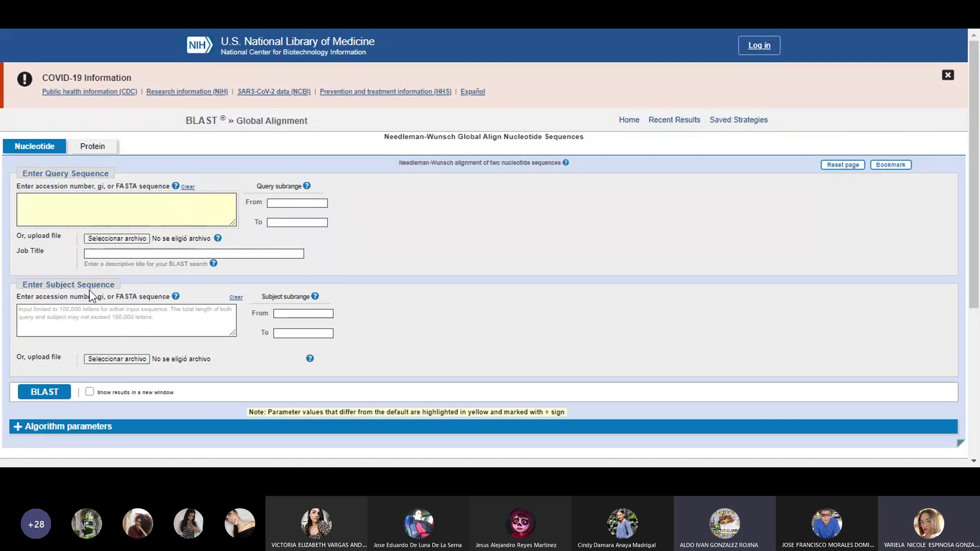
left_click(126, 319)
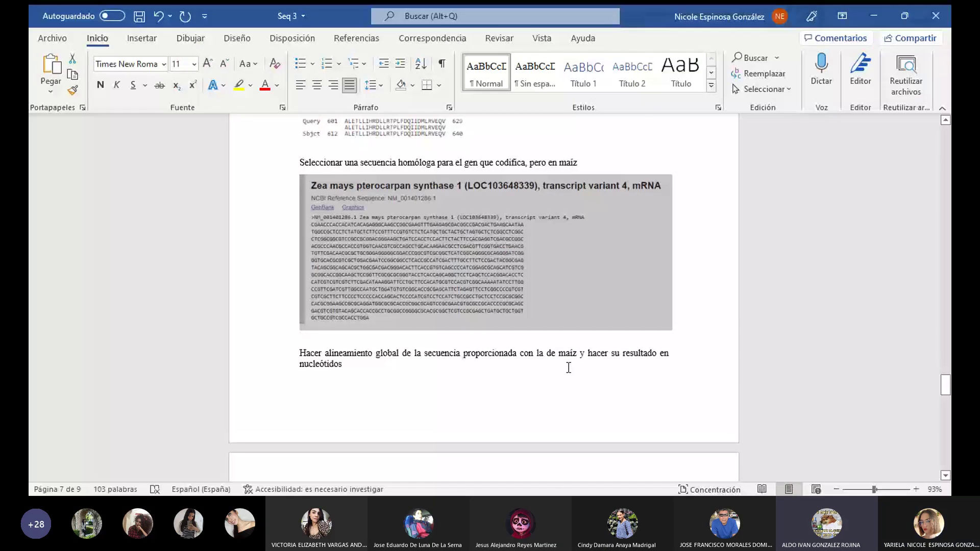
Switch back to the Word report and examine the nucleotide global alignment's NW score, identities, gaps and aligned rows
scroll(948, 393, "down", 3)
scroll(948, 403, "up", 2, "ctrl")
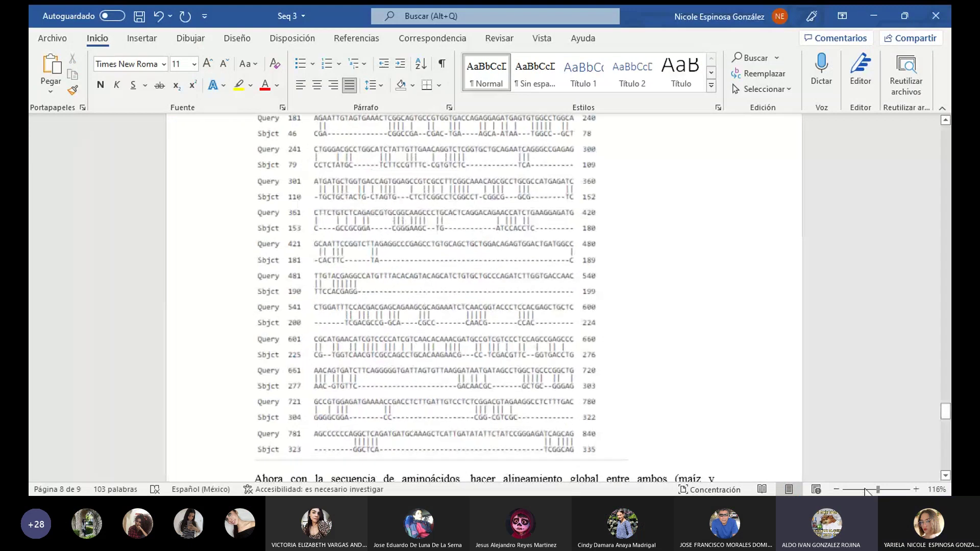
scroll(948, 416, "up", 4)
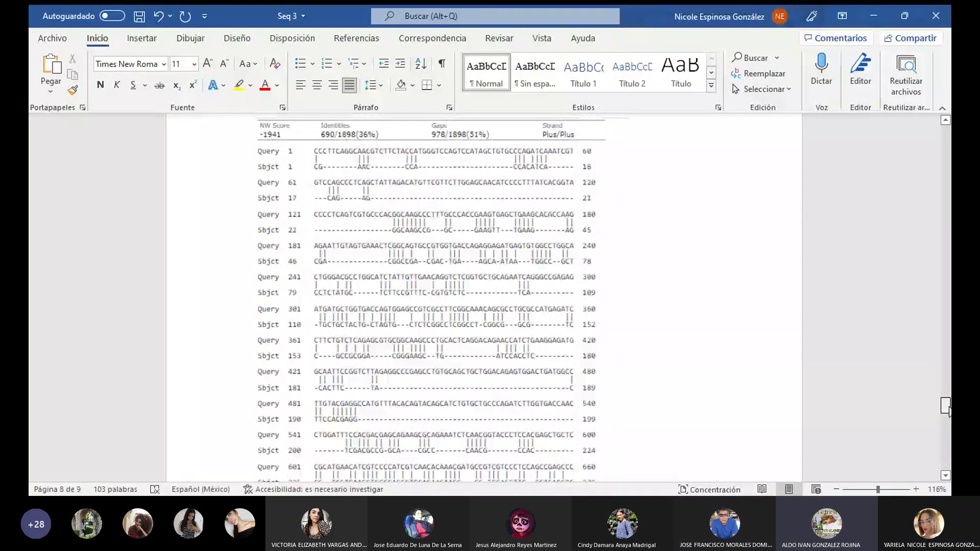
Compare the query and subject rows in the first blocks of the report's nucleotide global alignment
scroll(794, 332, "up", 1)
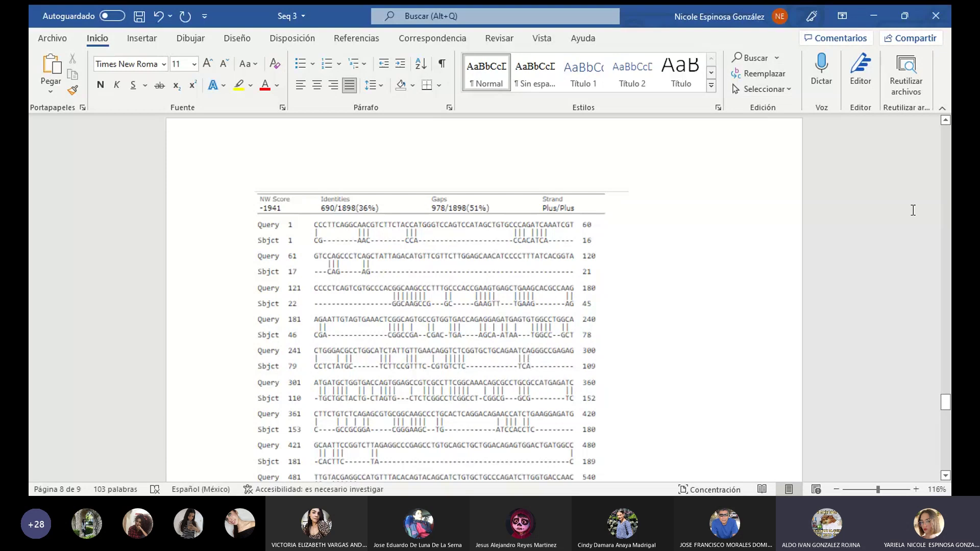
mouse_move(947, 404)
left_mouse_down()
mouse_move(946, 429)
mouse_move(946, 404)
left_mouse_up()
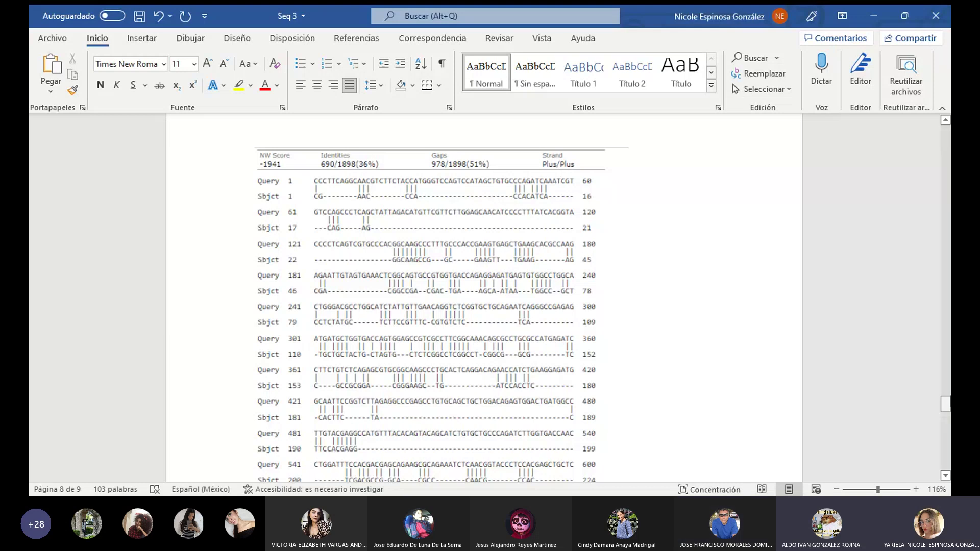
left_click_drag(945, 404, 945, 382)
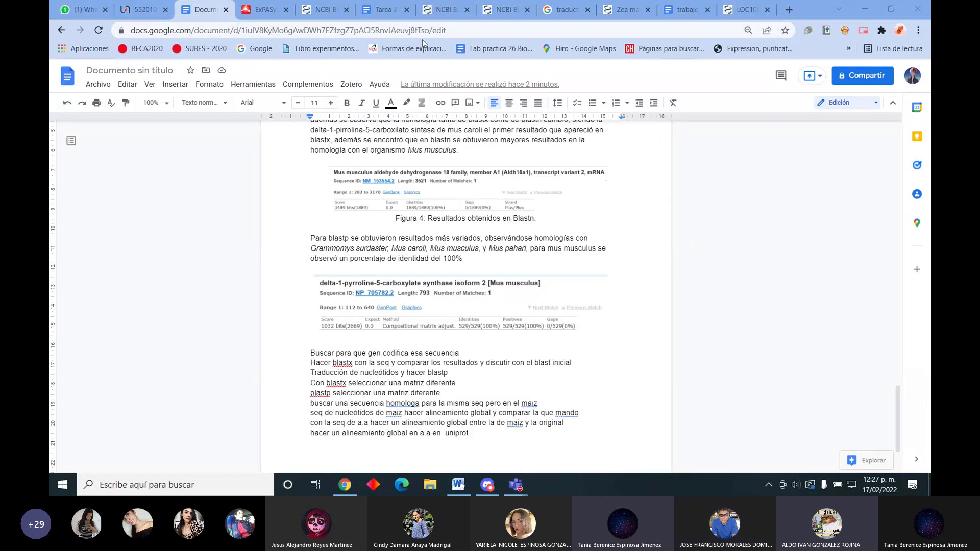
In the browser, revisit the Zea mays gene page LOC100382449 and open the NCBI Nucleotide record MT017919.1 in a new browser tab
left_click(738, 11)
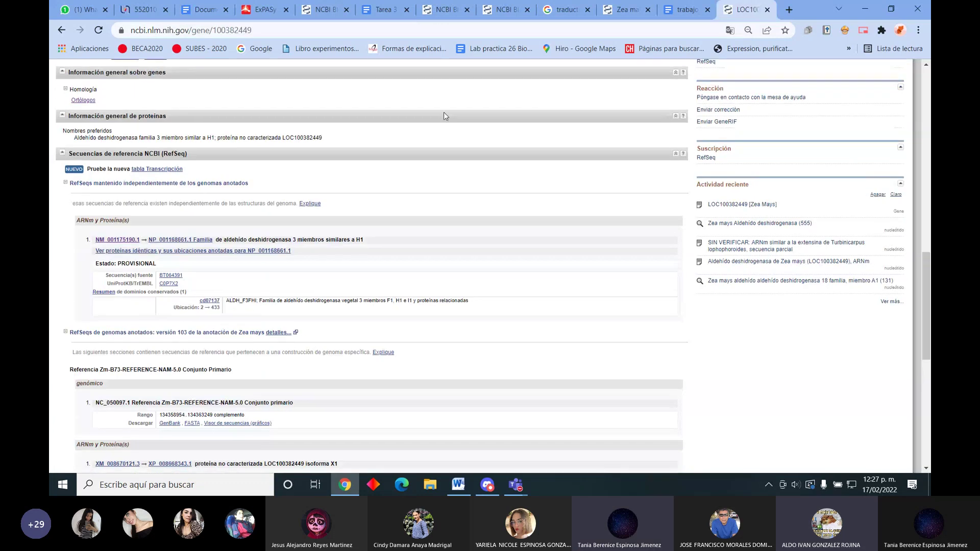
scroll(443, 116, "up", 15)
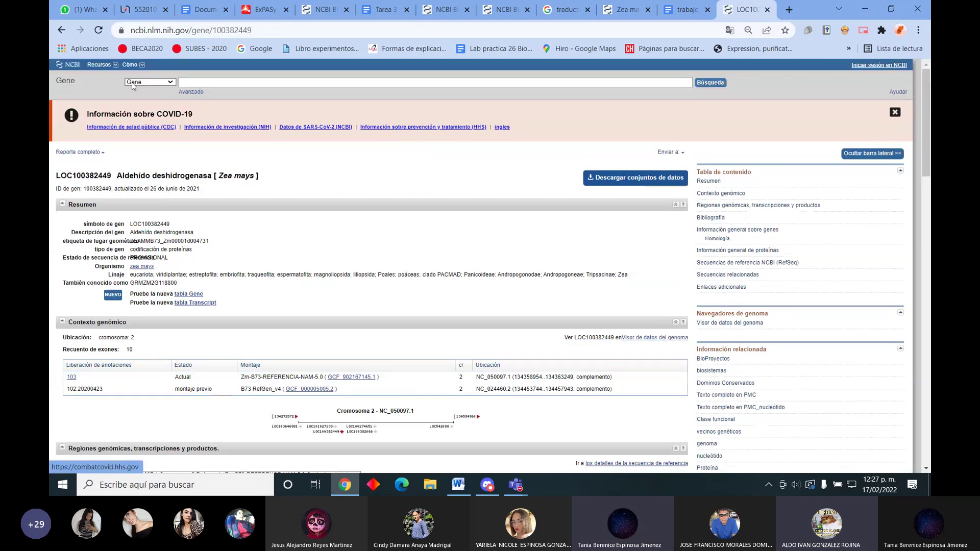
left_click(185, 81)
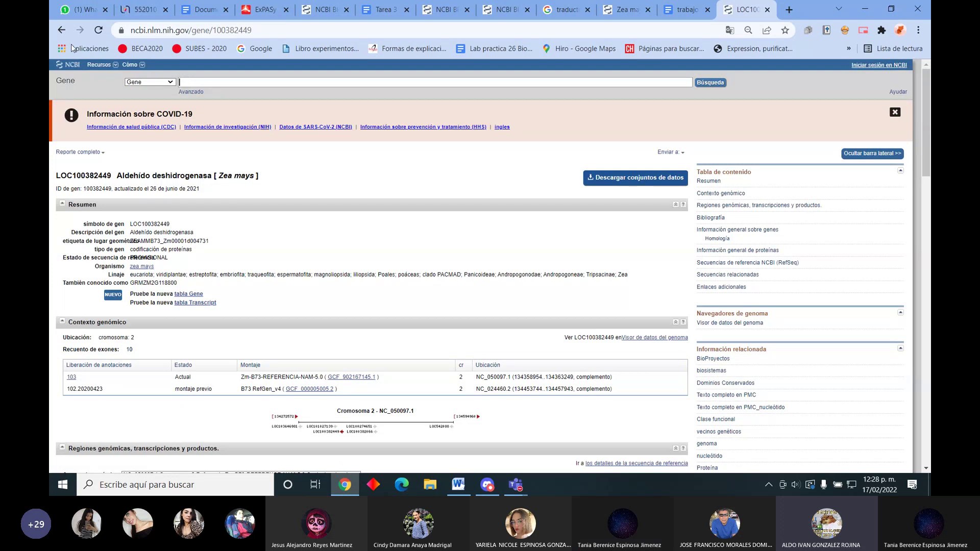
left_click(788, 9)
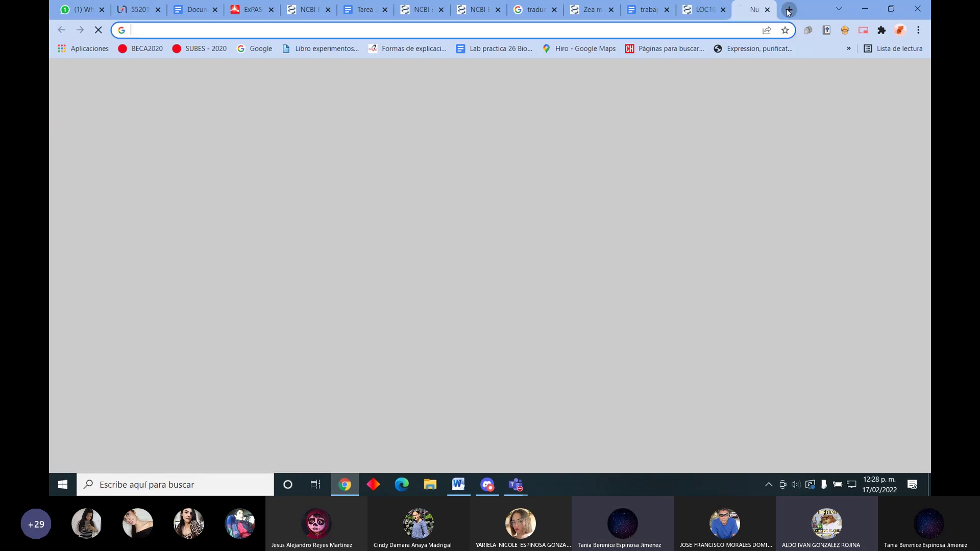
type("ncb")
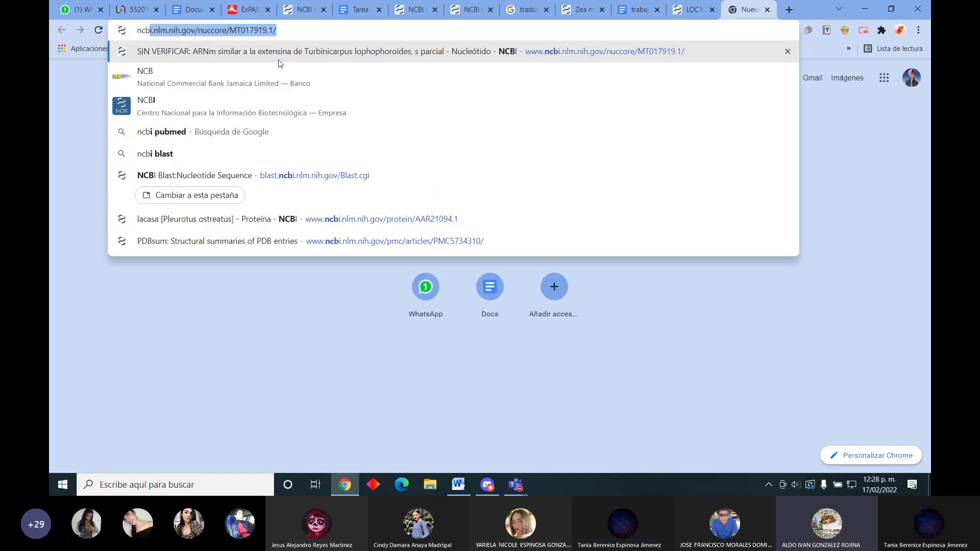
left_click(278, 60)
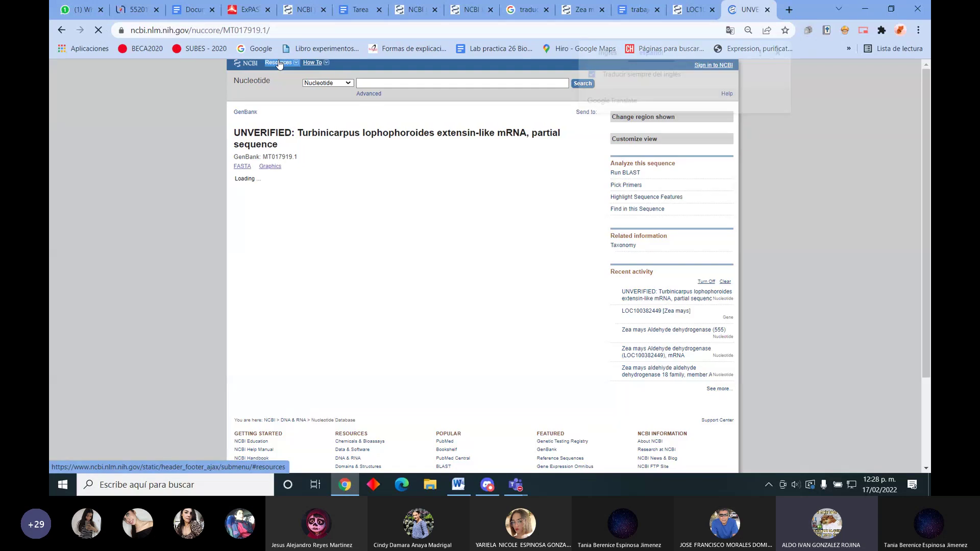
Try searching the NCBI Nucleotide database for "zea mays aldehyde deshidrogenase"
left_click(383, 84)
type("zea may")
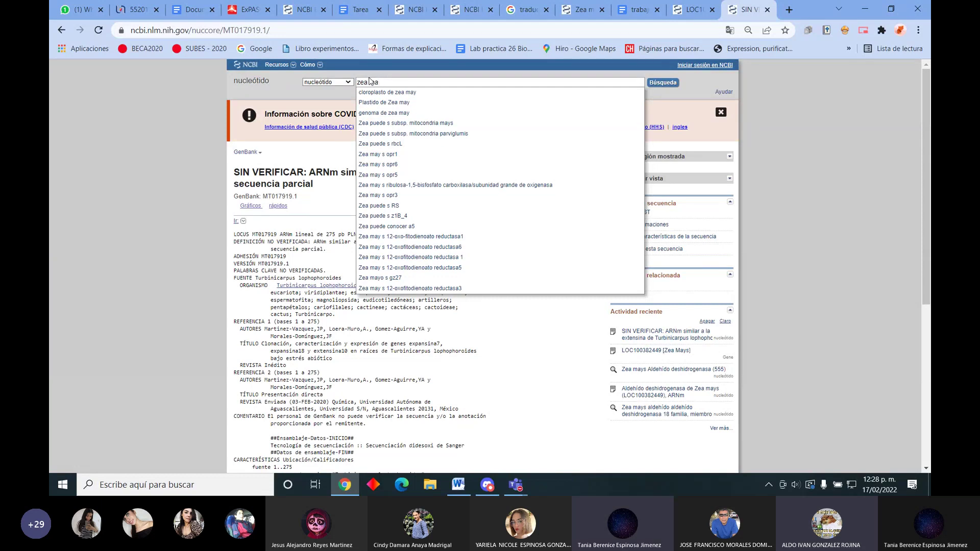
type("s")
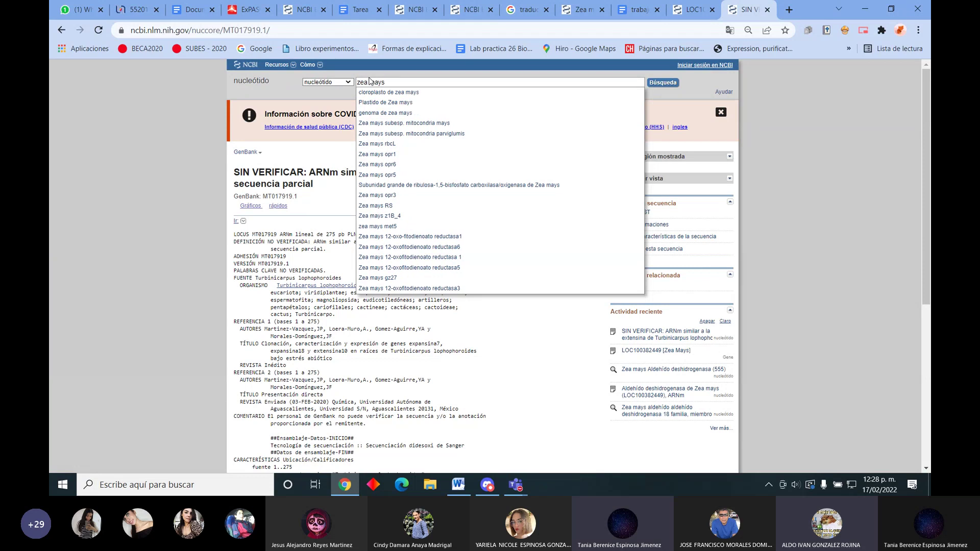
type(" a")
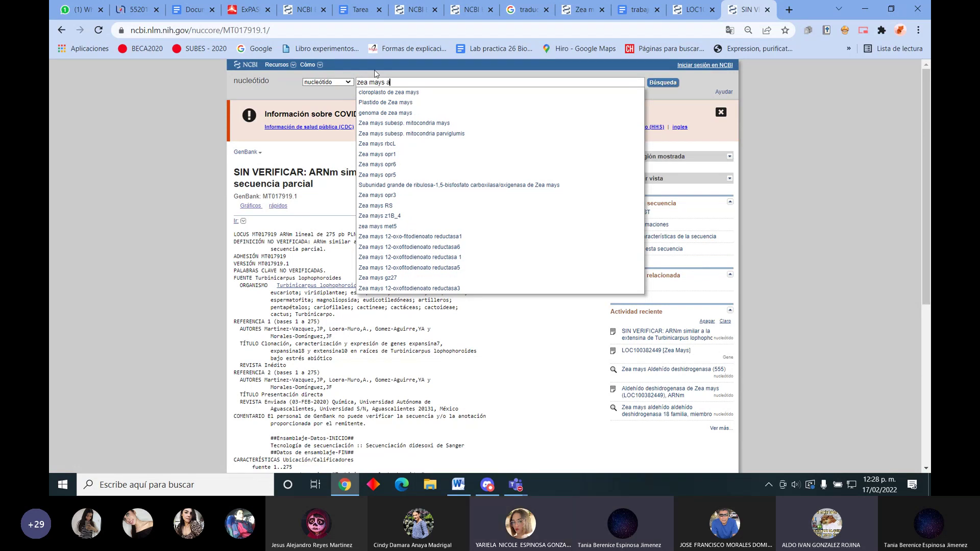
type("ldehyde des")
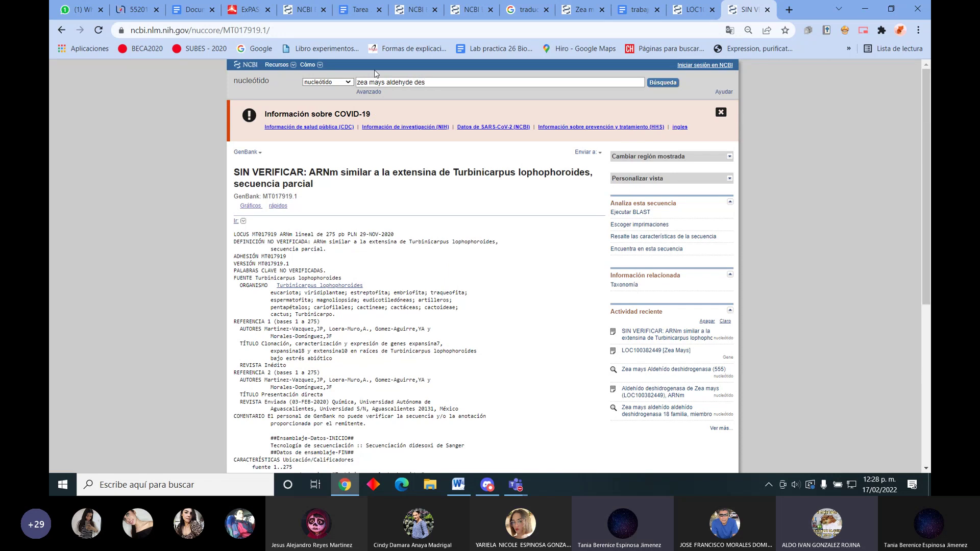
type("hid")
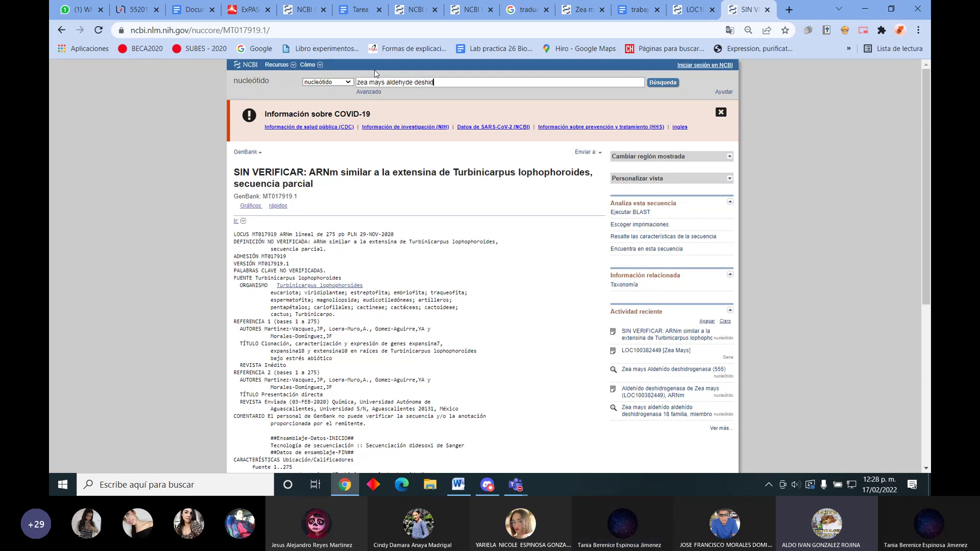
type("rogenas")
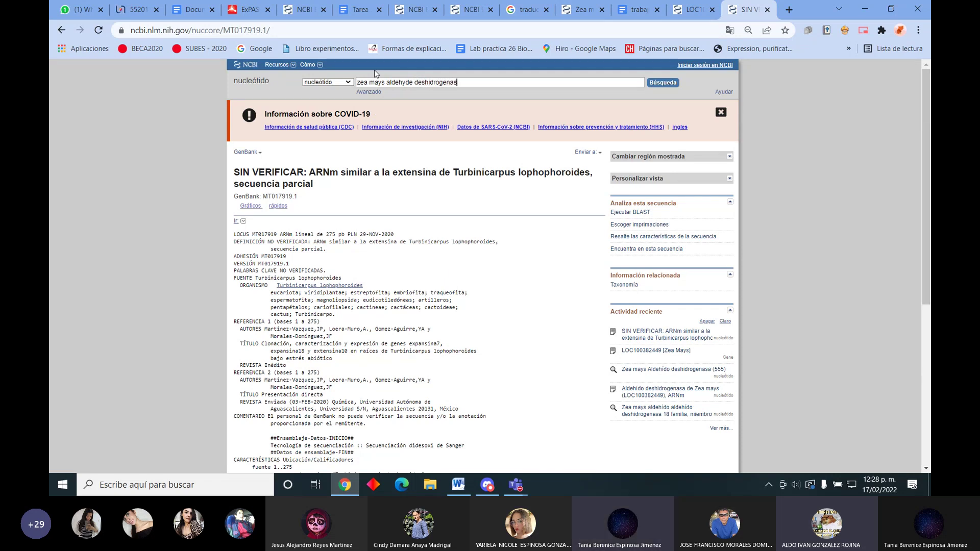
type("e")
left_click(666, 85)
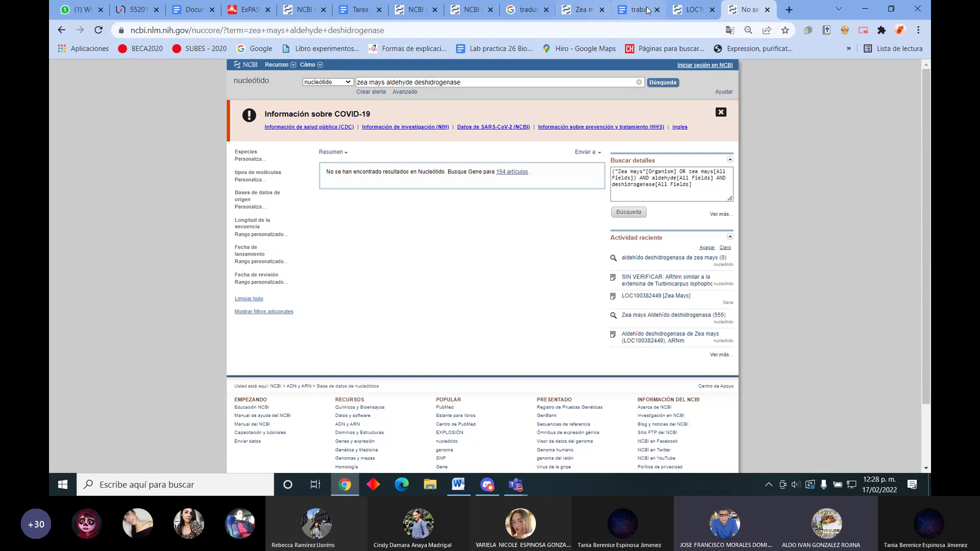
Show the LOC100382449 gene page in its original English and copy the gene name "Aldehyde dehydrogenase" from its title
left_click(692, 10)
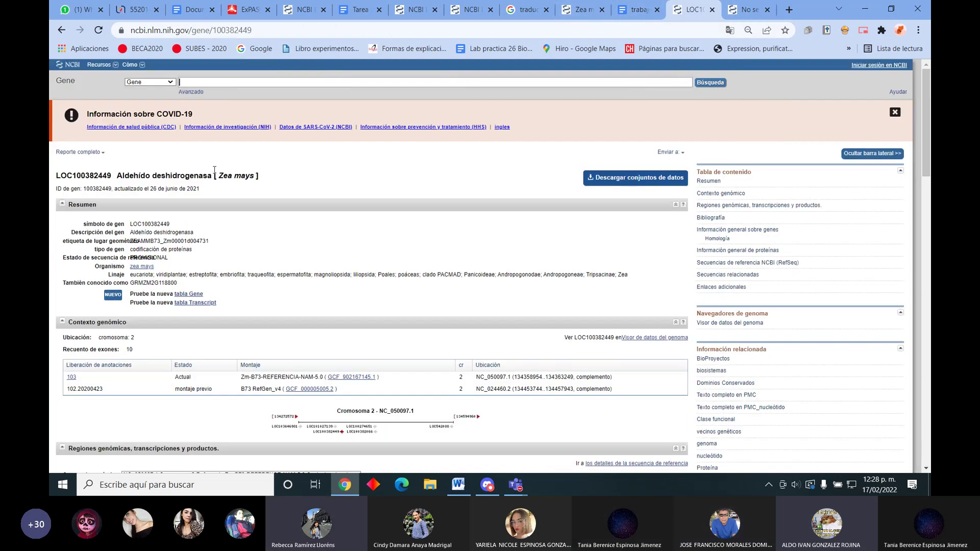
left_click(730, 30)
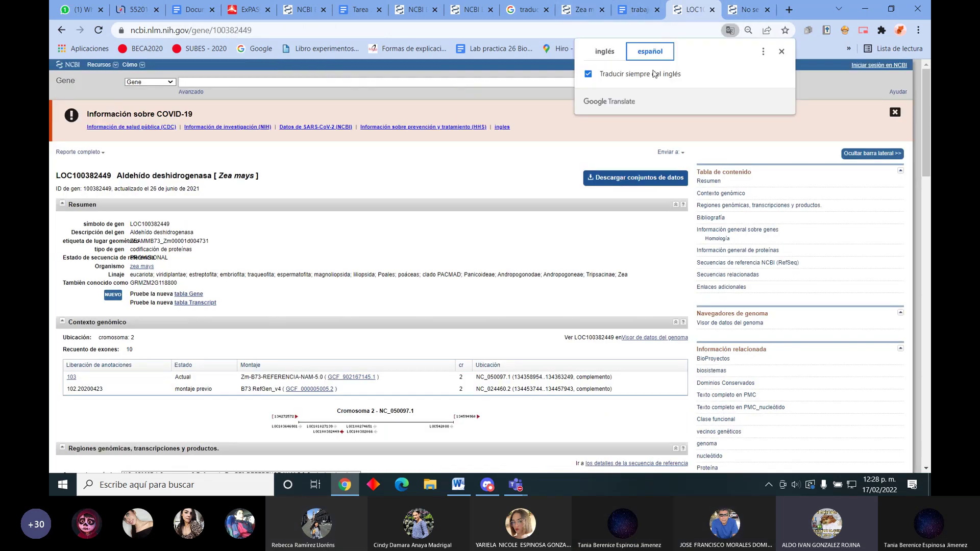
left_click(613, 56)
left_click_drag(211, 175, 117, 175)
key("ctrl+c")
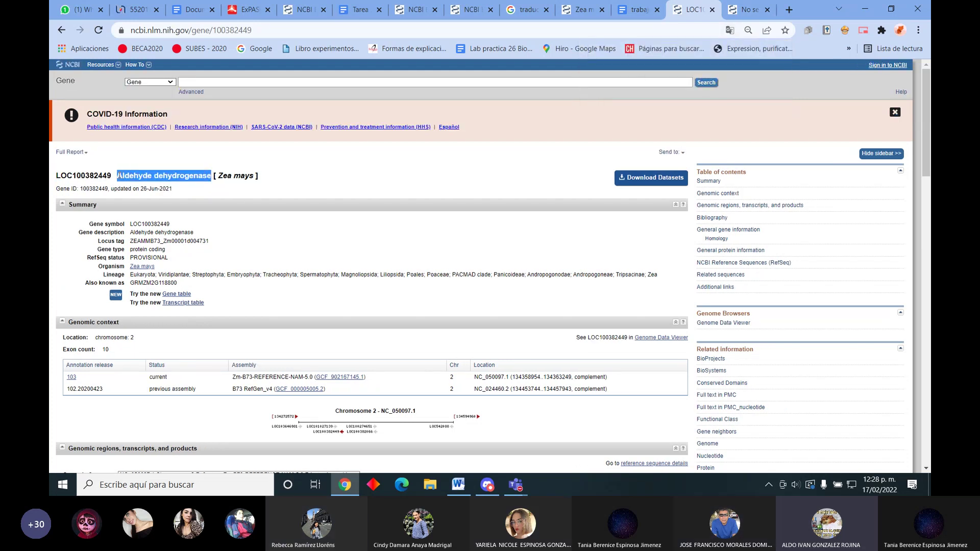
Replace the misspelled enzyme name in the Nucleotide search with the copied name and search for "zea mays Aldehyde dehydrogenase"
key("ctrl+Tab")
left_click_drag(462, 82, 387, 87)
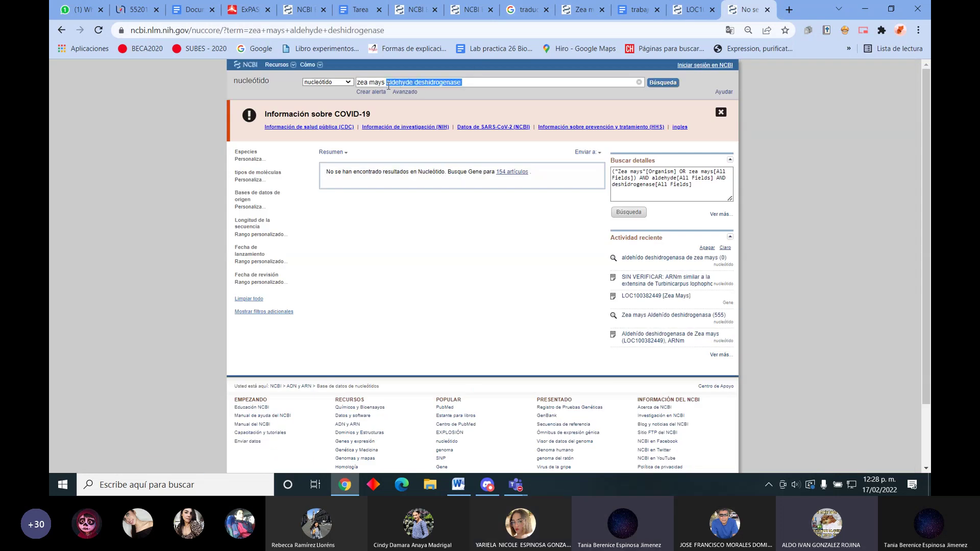
key("ctrl+v")
left_click(664, 84)
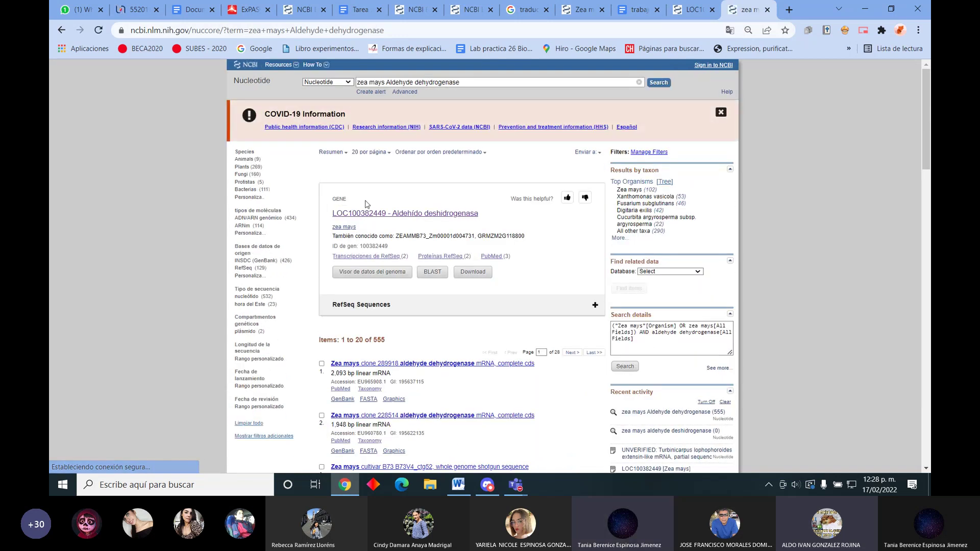
Open the gene result LOC100382449 and, from its annotated genome reference sequences, open the mRNA record XM_008670121.3
left_click(391, 217)
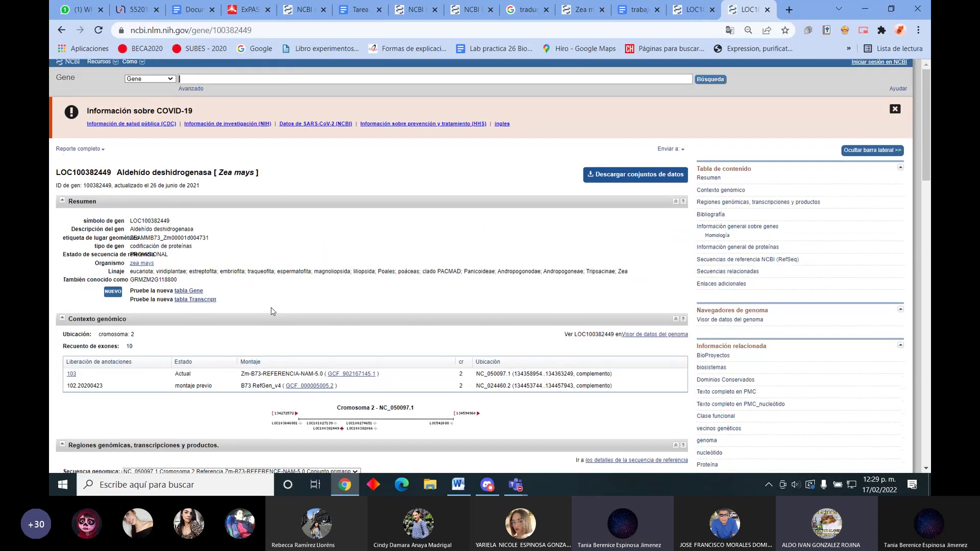
scroll(271, 306, "down", 3)
scroll(231, 283, "down", 4)
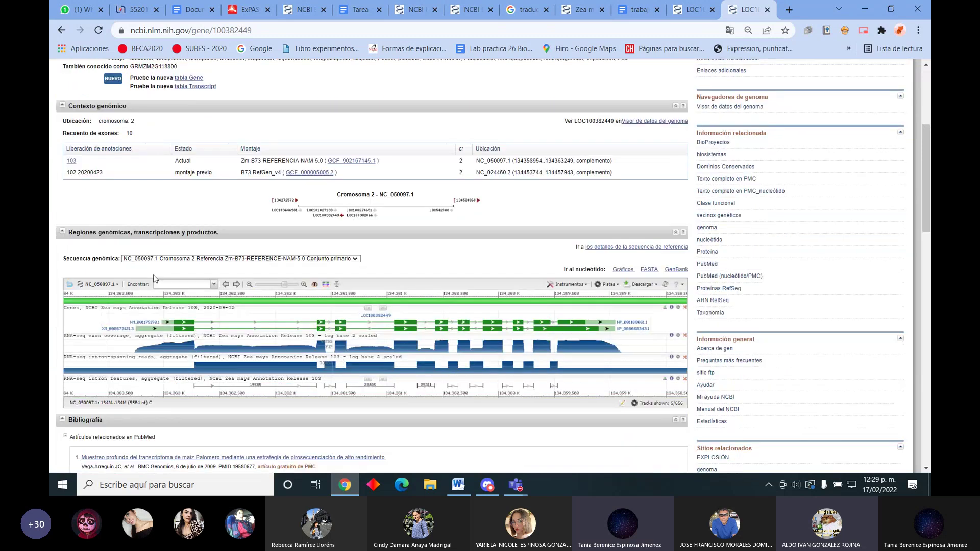
scroll(130, 320, "down", 4)
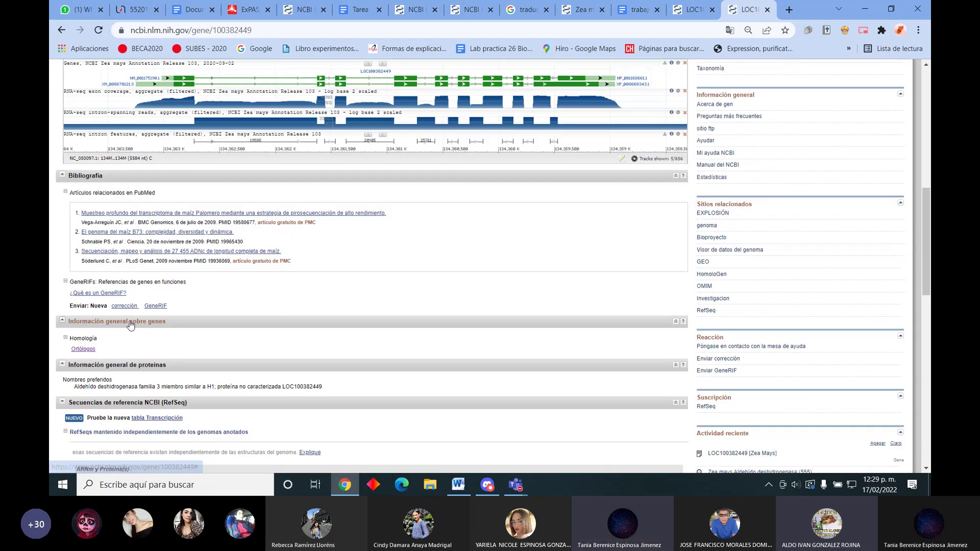
scroll(96, 214, "down", 1)
scroll(93, 306, "down", 4)
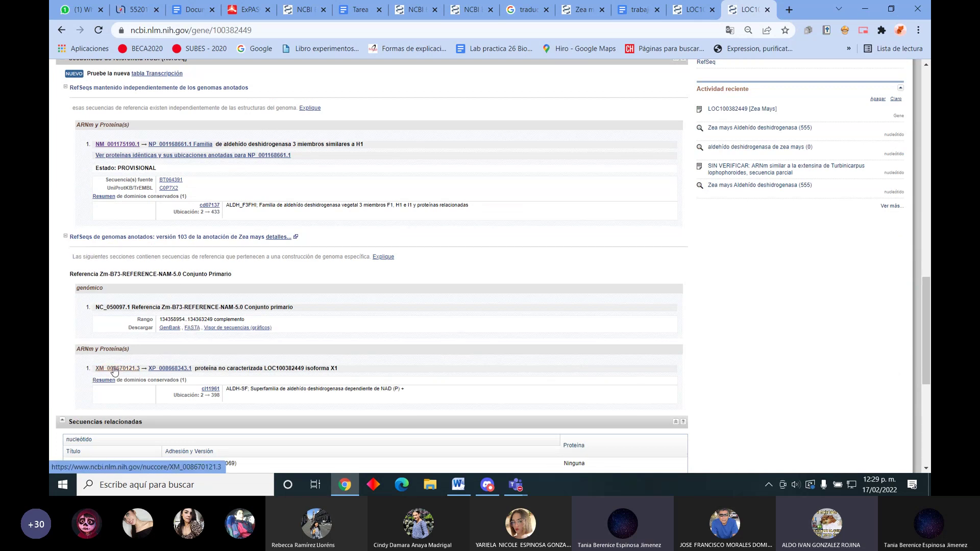
left_click(119, 369)
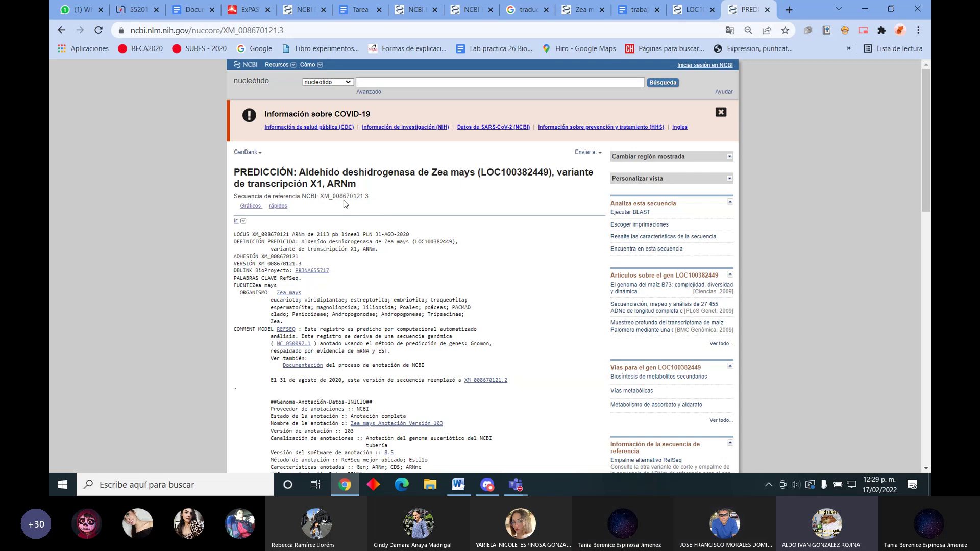
Examine the XM_008670121.3 record and compare it with the already open Zea mays Aldehyde dehydrogenase mRNA record NM_001175190.1
scroll(335, 210, "down", 1)
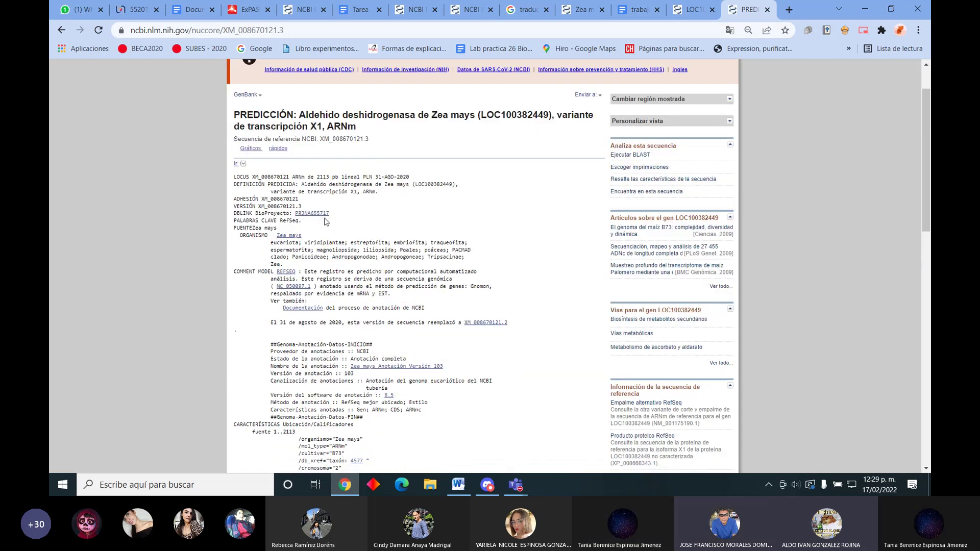
scroll(325, 218, "down", 1)
scroll(325, 218, "up", 1)
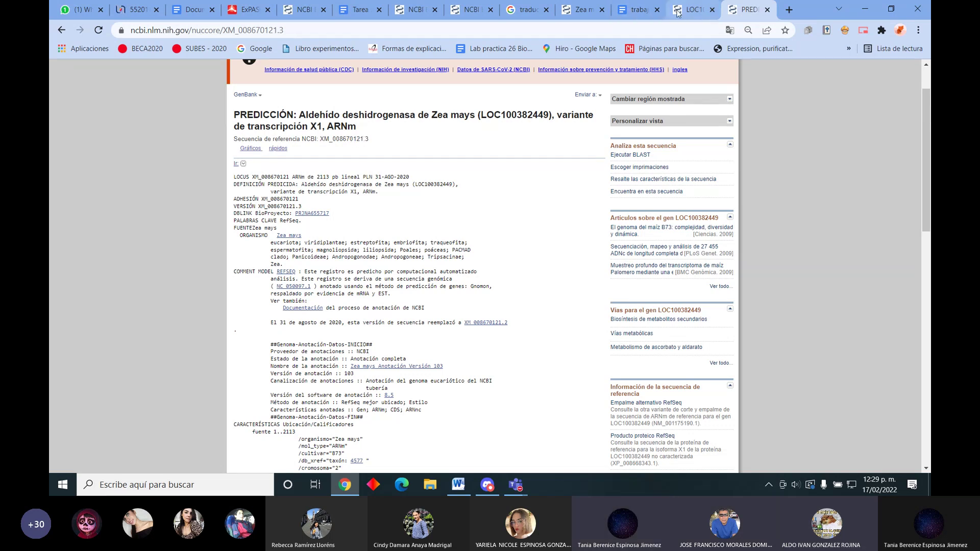
left_click(580, 10)
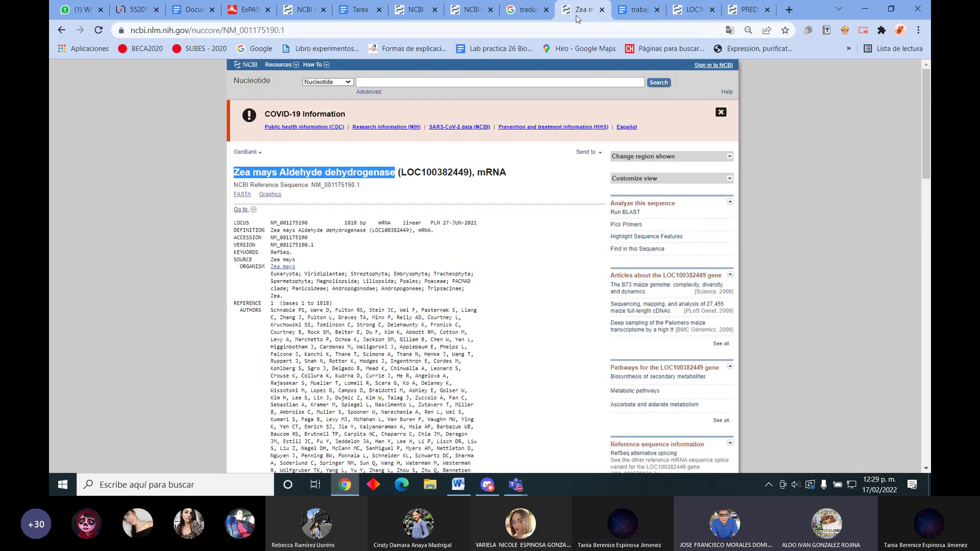
left_click(509, 177)
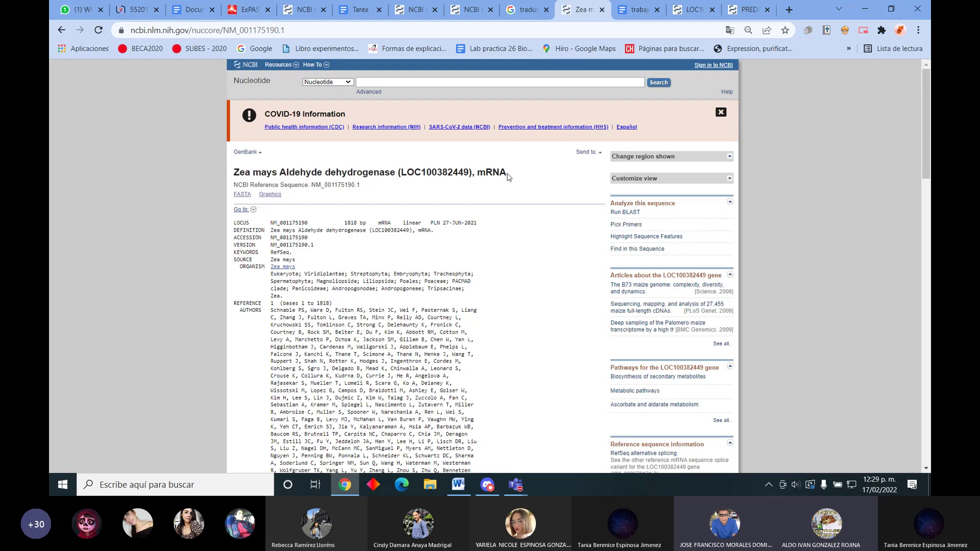
left_click(735, 10)
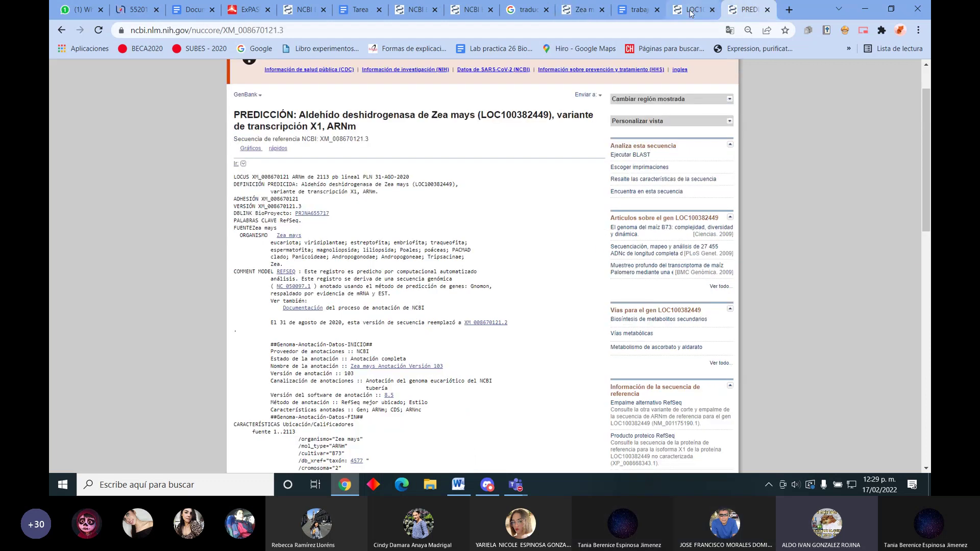
From the English LOC100382449 gene page, open the mRNA reference sequence NM_001175190.1 and look over the start of its record
left_click(689, 12)
scroll(167, 262, "down", 10)
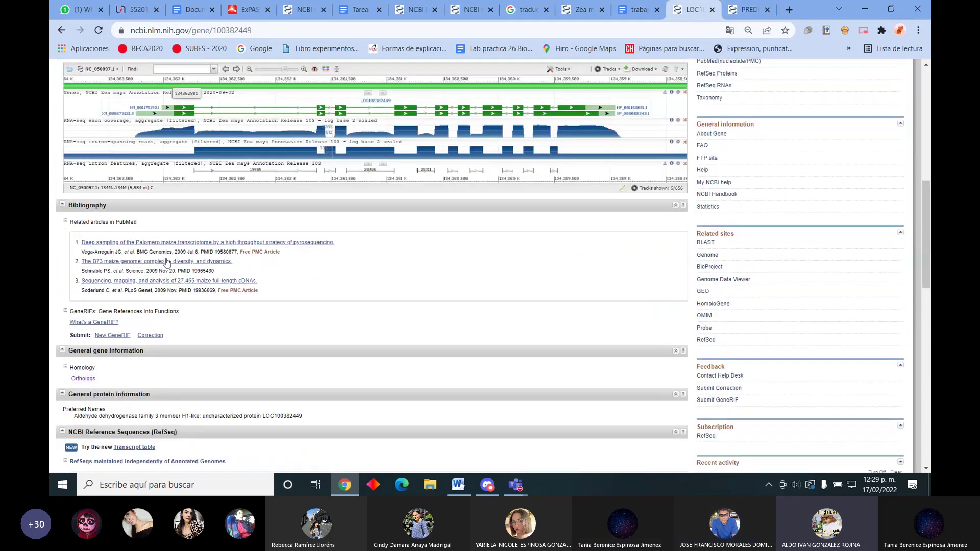
scroll(166, 262, "down", 7)
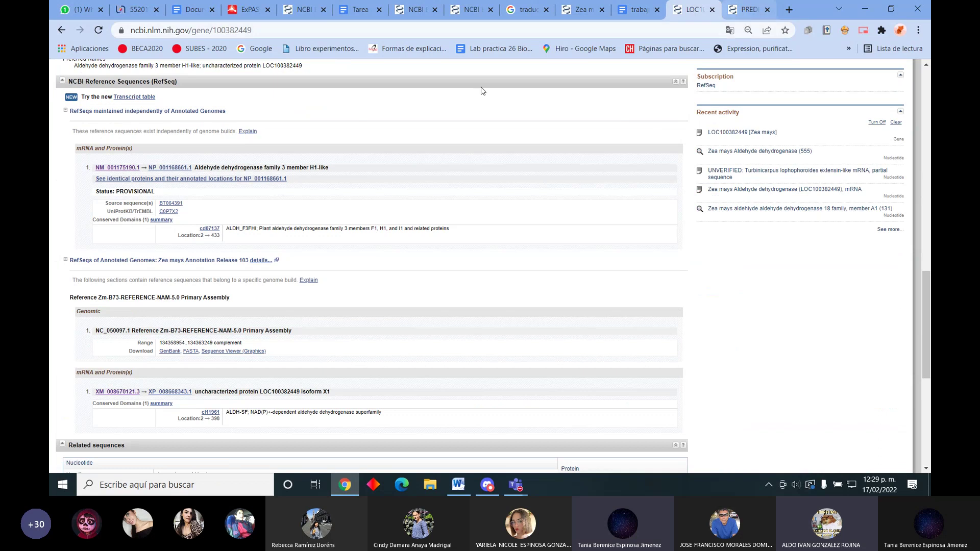
left_click(110, 170)
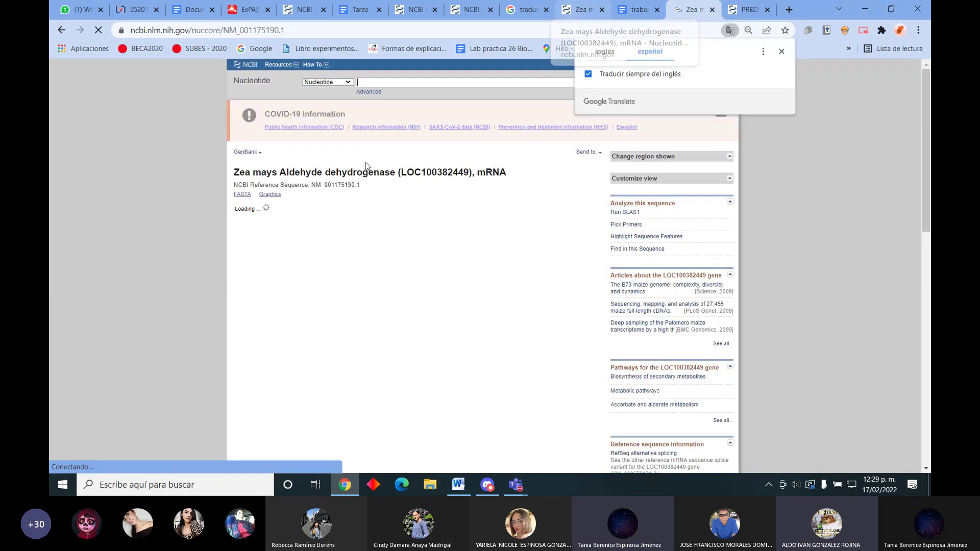
scroll(370, 233, "down", 3)
scroll(370, 233, "up", 1)
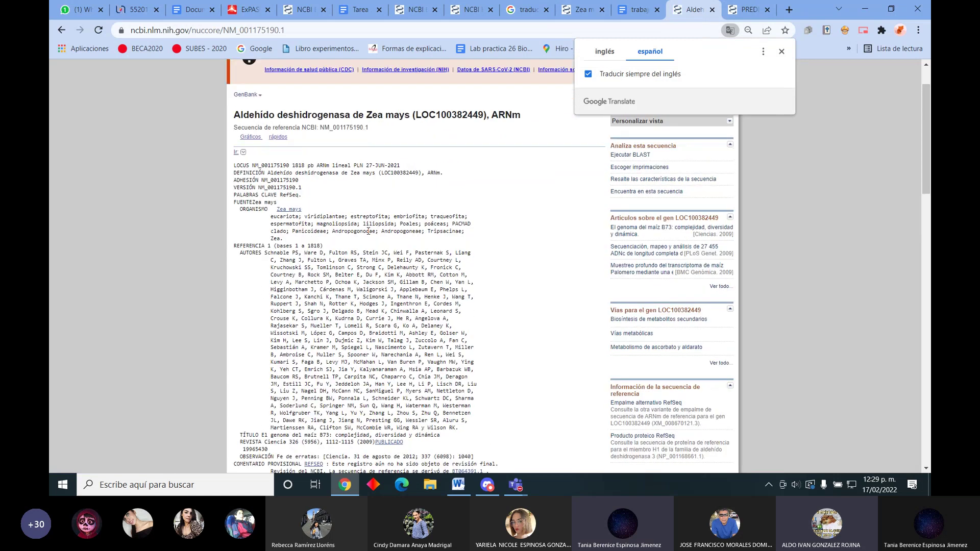
Examine the NM_001175190.1 record of the Zea mays aldehyde dehydrogenase mRNA, from its header and CDS translation through the exons to the origin sequence
double_click(492, 116)
left_click(493, 116)
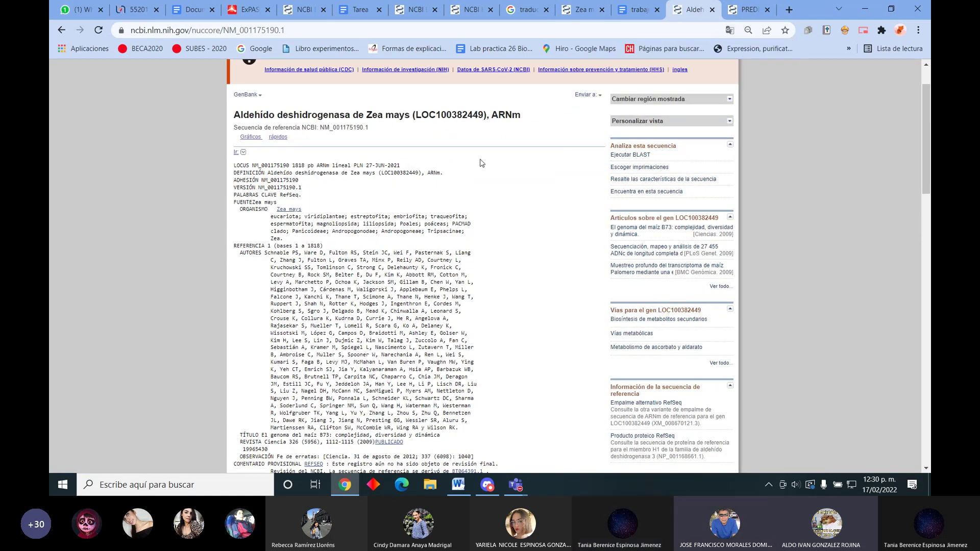
scroll(474, 164, "down", 7)
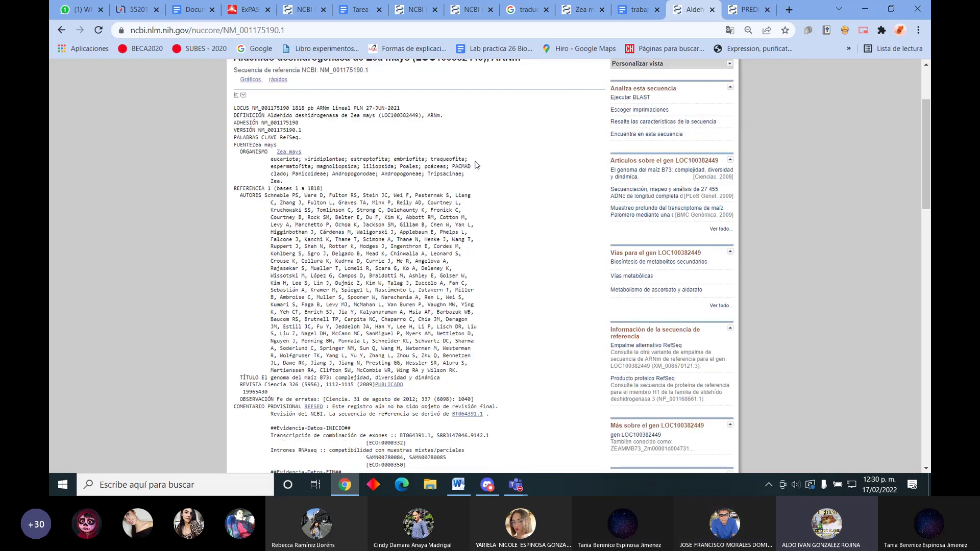
scroll(466, 165, "down", 18)
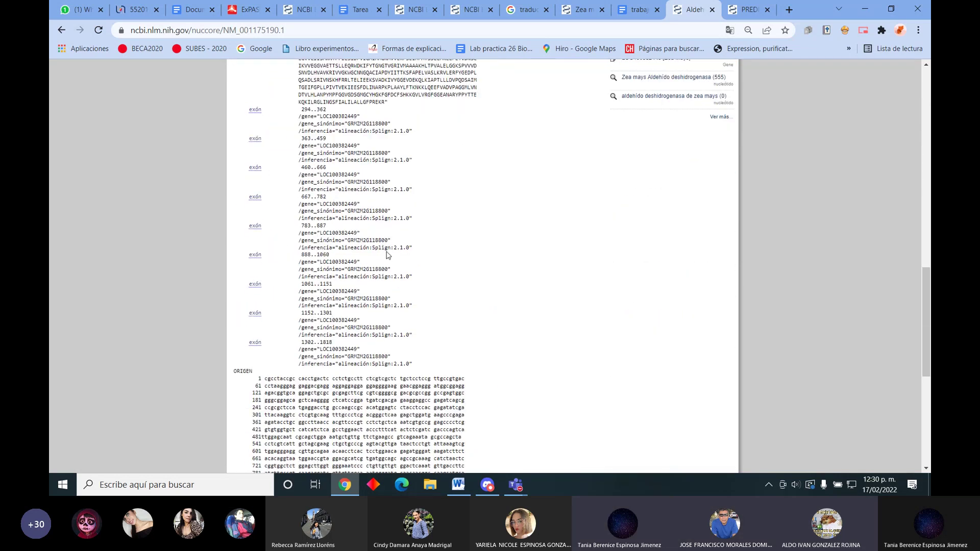
left_click_drag(267, 161, 464, 176)
left_click(308, 271)
scroll(365, 256, "up", 1)
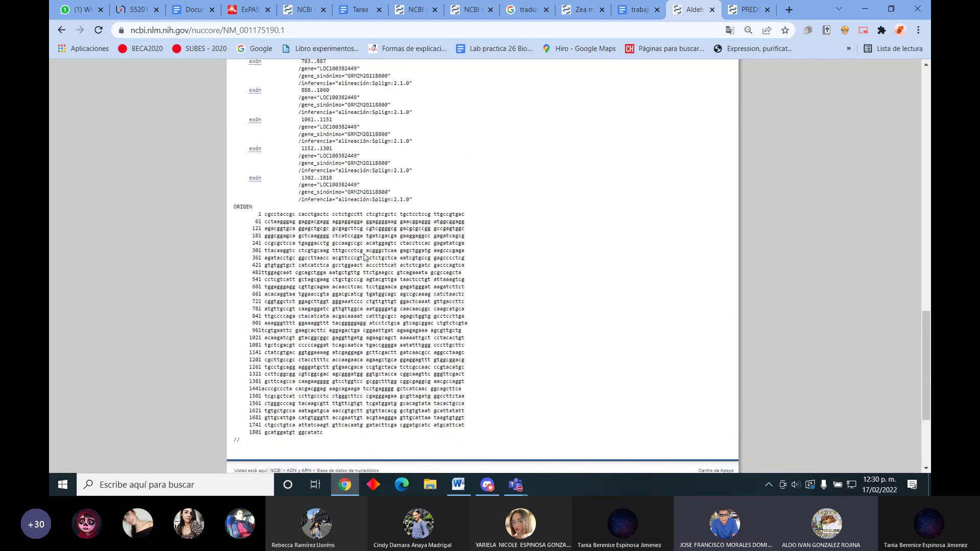
scroll(365, 256, "up", 4)
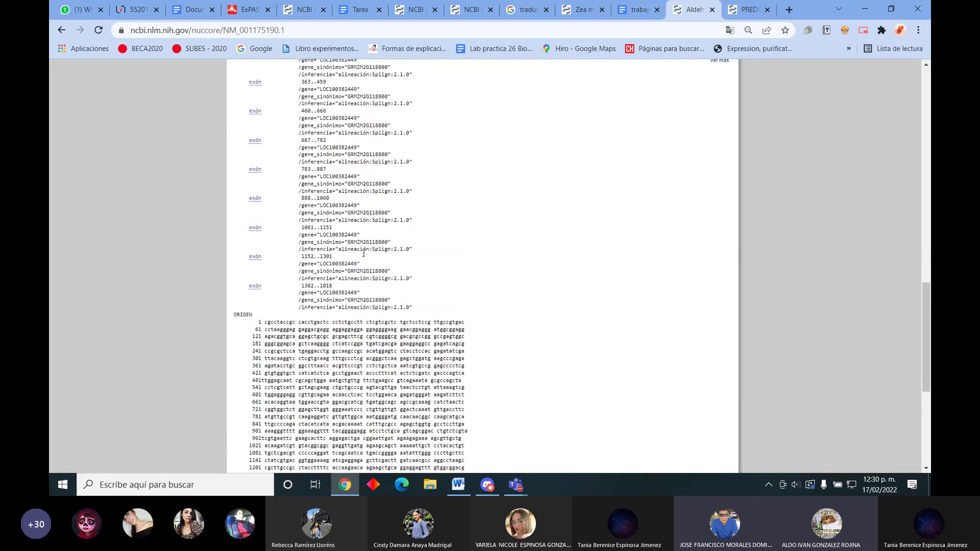
scroll(364, 253, "up", 4)
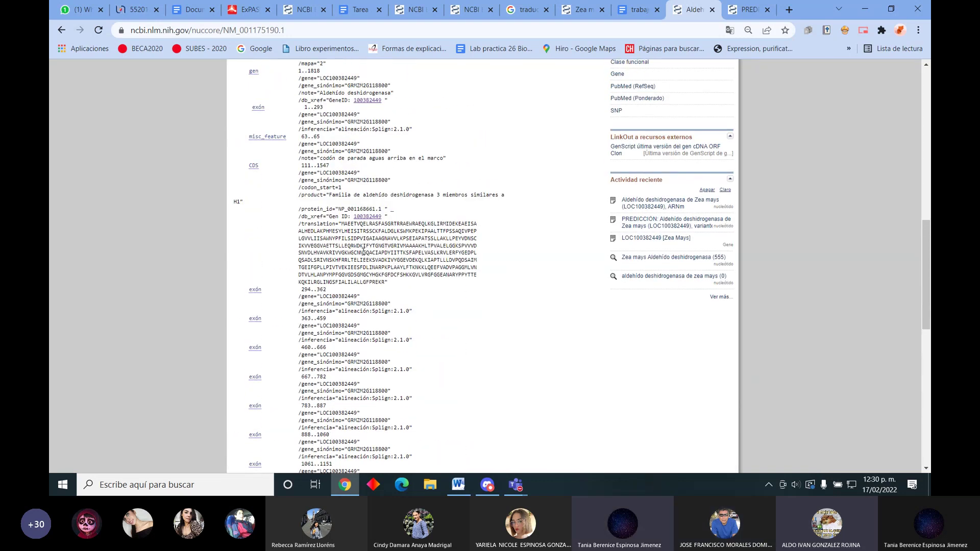
scroll(364, 255, "up", 10)
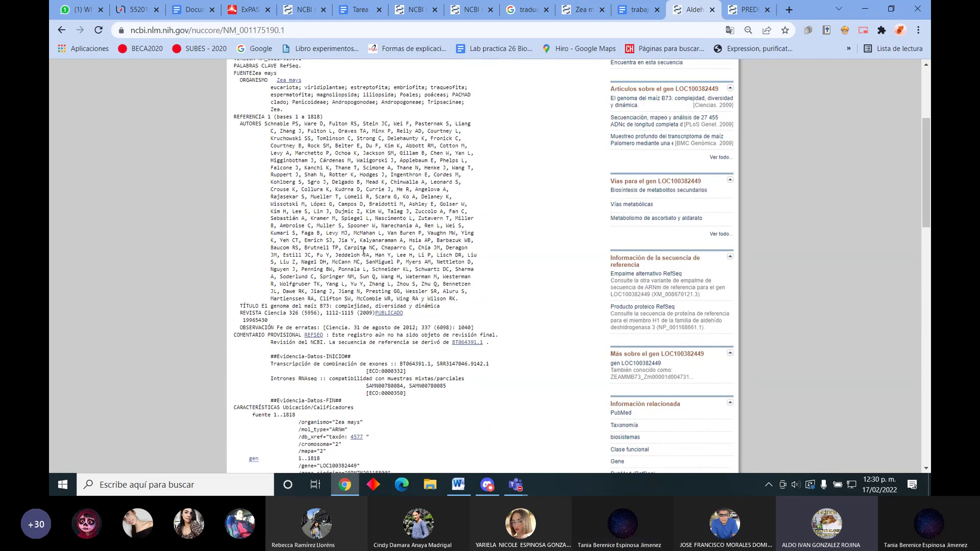
scroll(363, 256, "down", 1)
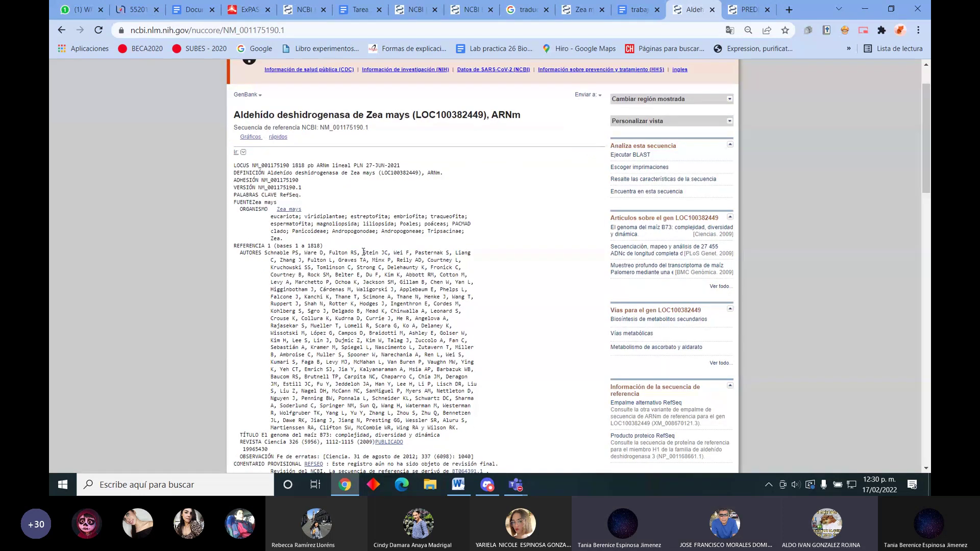
scroll(363, 251, "down", 2)
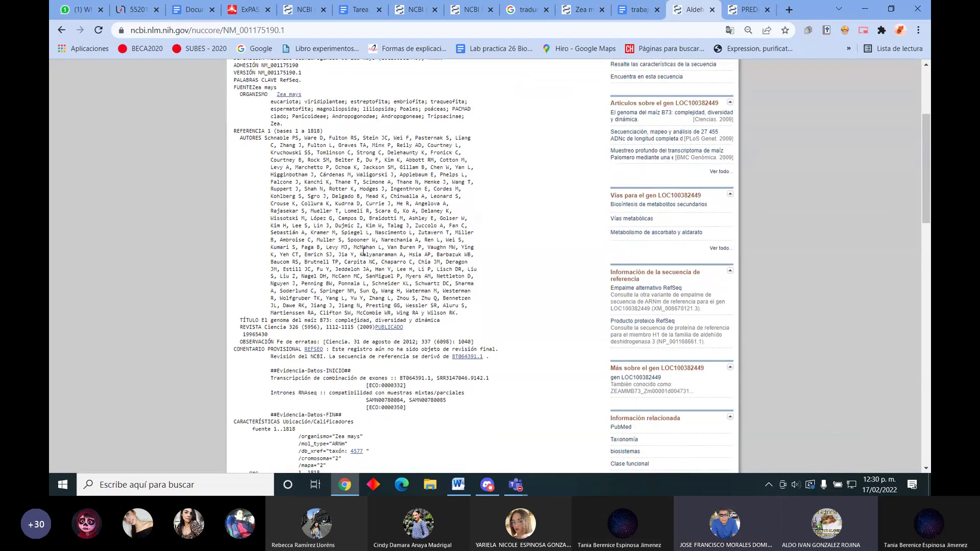
scroll(364, 252, "down", 5)
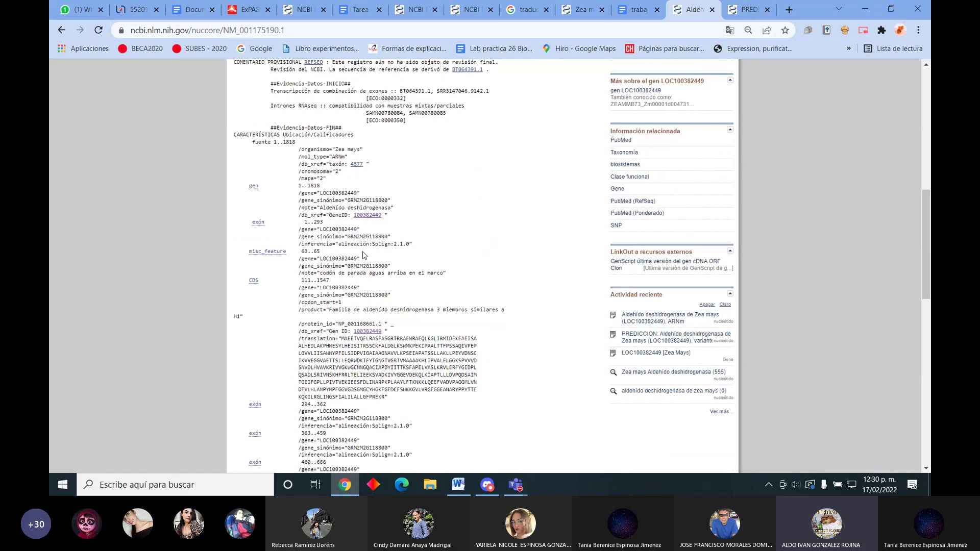
scroll(363, 255, "down", 7)
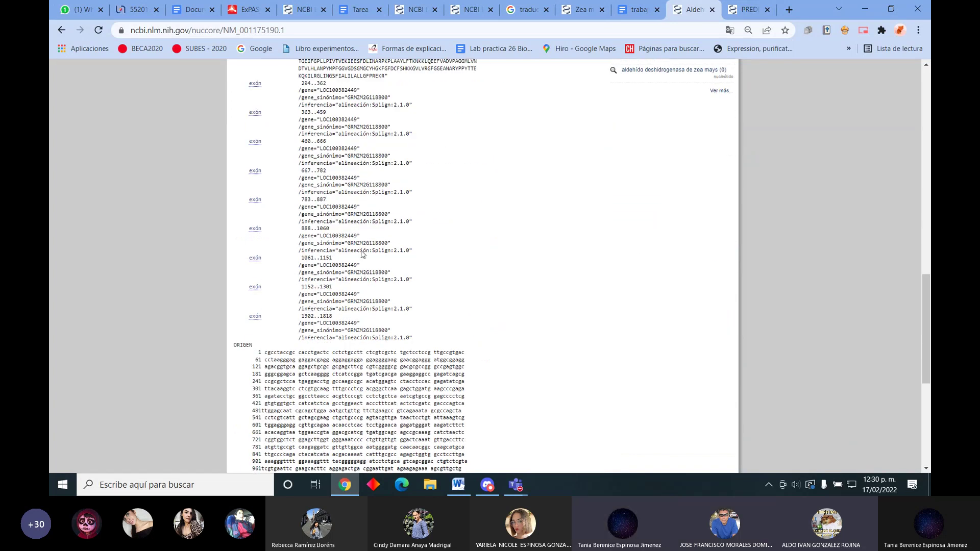
scroll(362, 251, "down", 2)
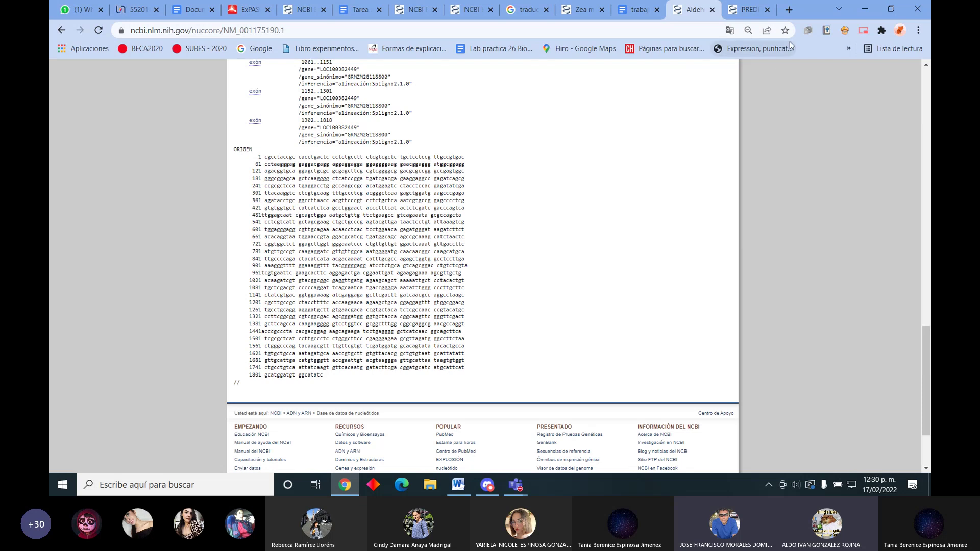
Open the NCBI BLAST home page at blast.ncbi.nlm.nih.gov/Blast.cgi in a new browser tab
left_click(788, 10)
type("blas")
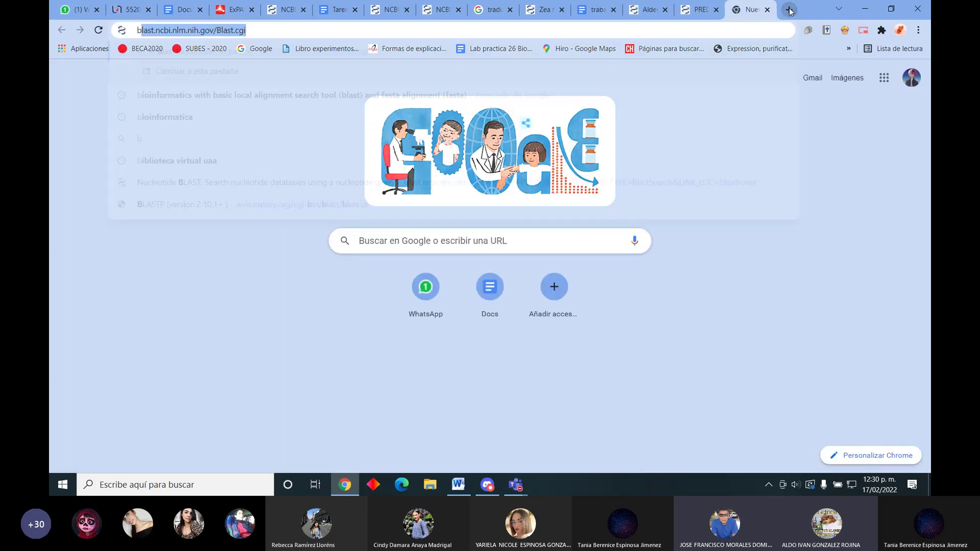
type("t.ncbi.nlm.nih.gov/Blast.cgi")
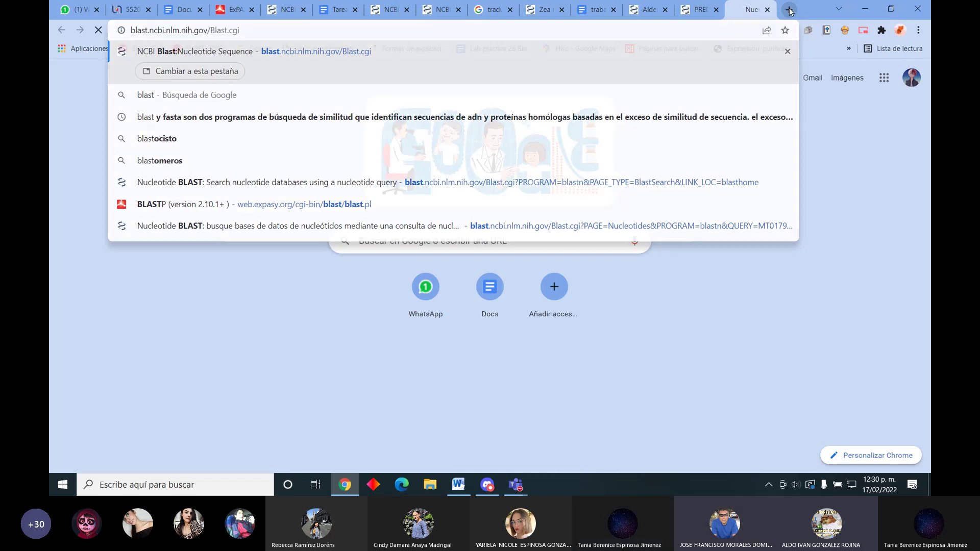
key("Return")
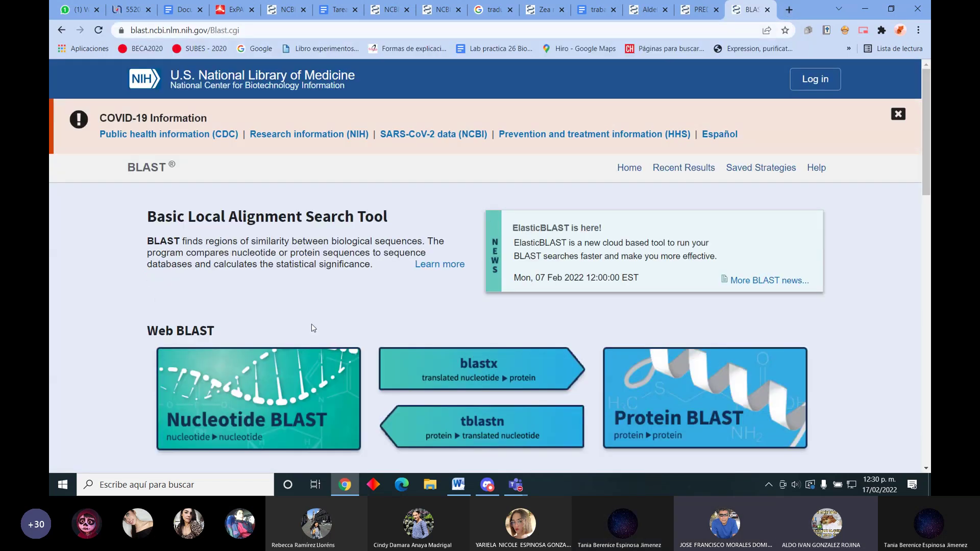
left_click(277, 383)
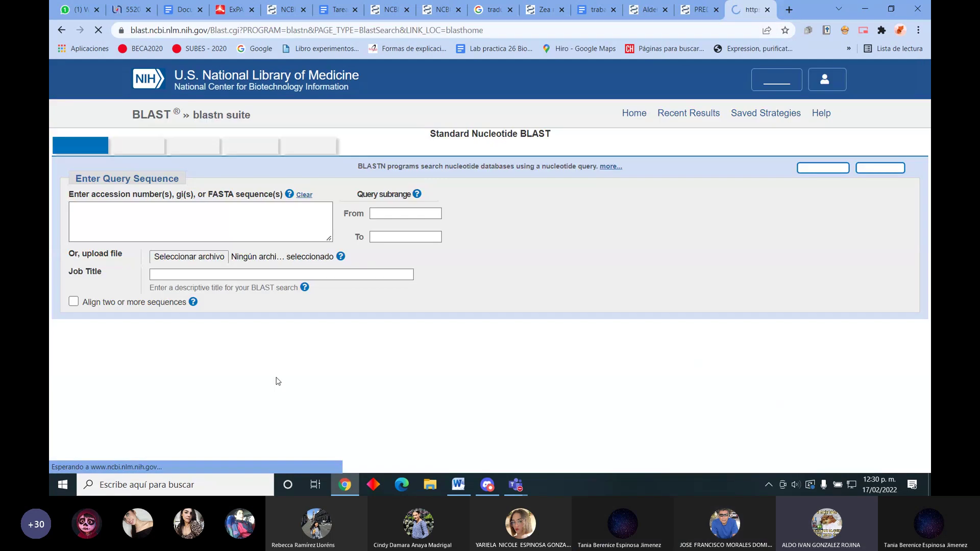
scroll(173, 204, "down", 1)
left_click(69, 28)
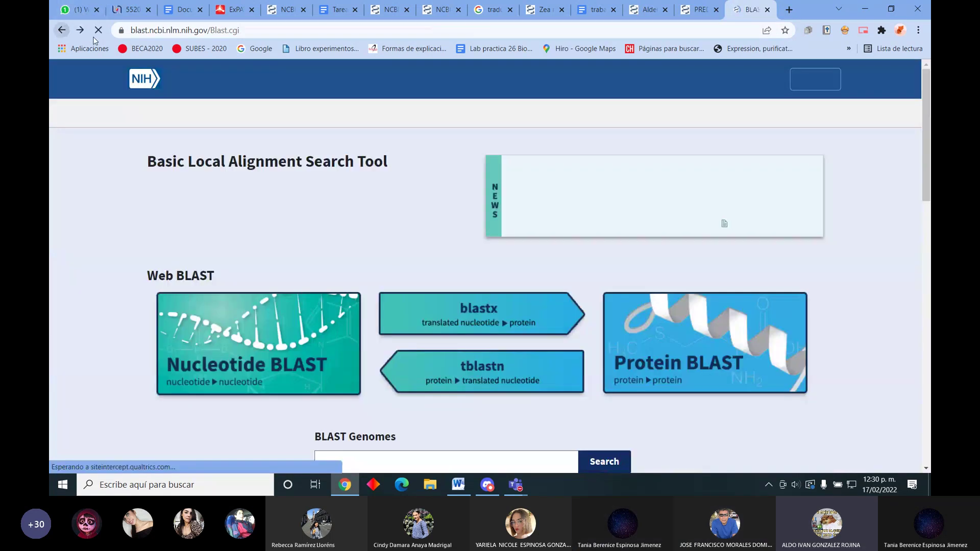
Open the Global Align (Needleman-Wunsch) tool from the specialized searches on the BLAST home page
scroll(315, 252, "down", 8)
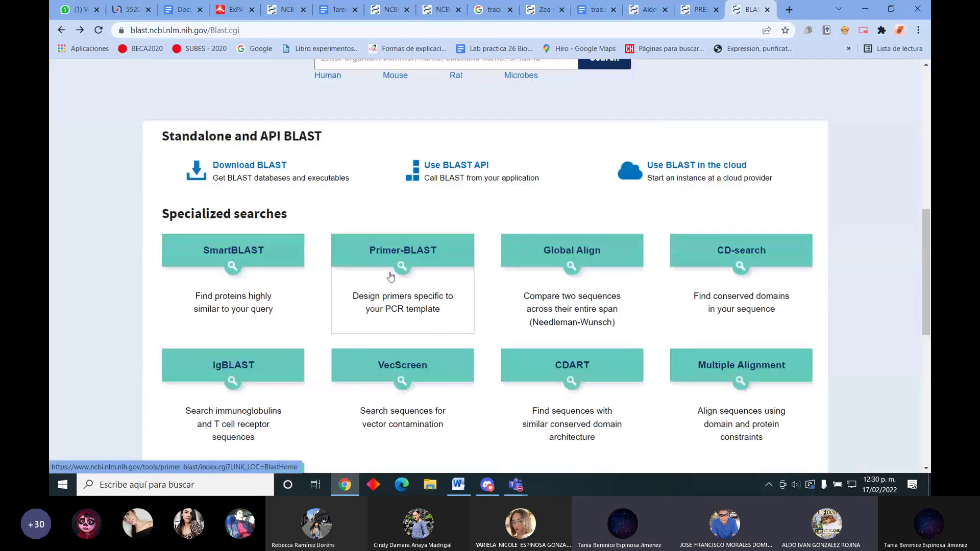
scroll(561, 313, "down", 1)
scroll(561, 313, "down", 2)
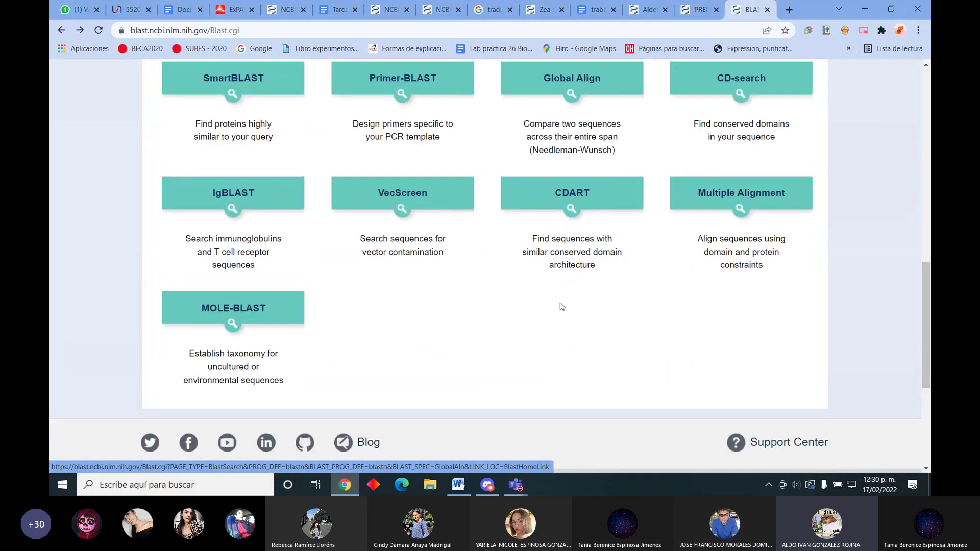
left_click(573, 110)
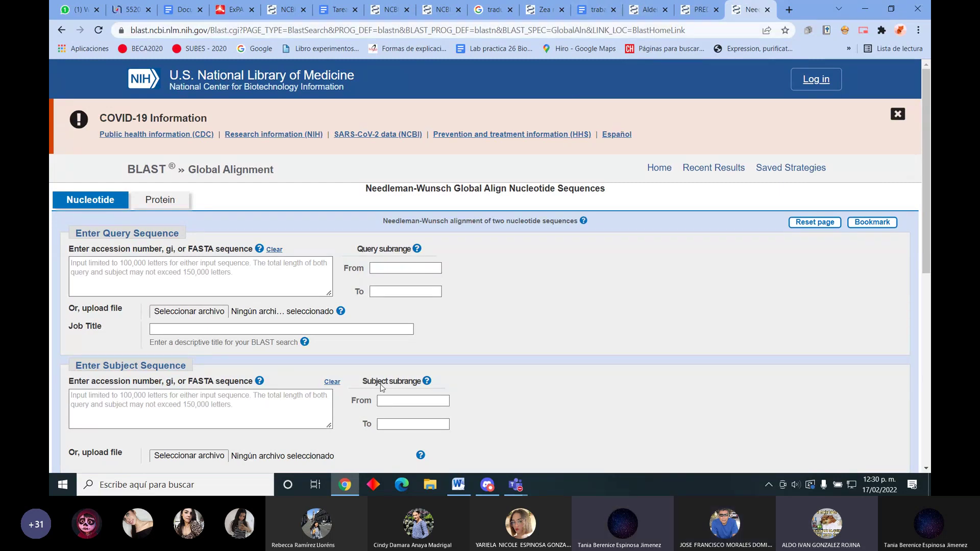
Take the nucleotide sequence from the Word document Seq 3 (1).docx and paste it as the query sequence of the global alignment
left_click(458, 485)
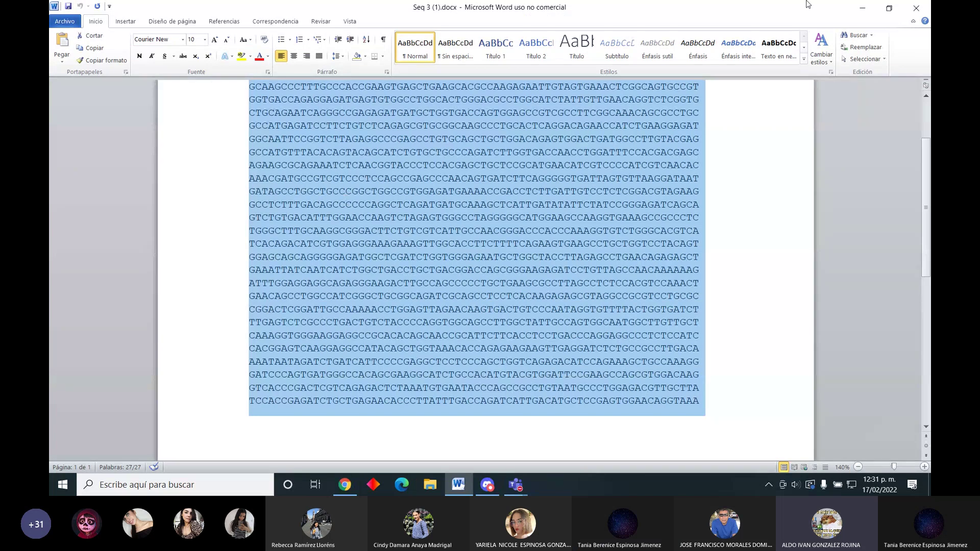
left_click(862, 8)
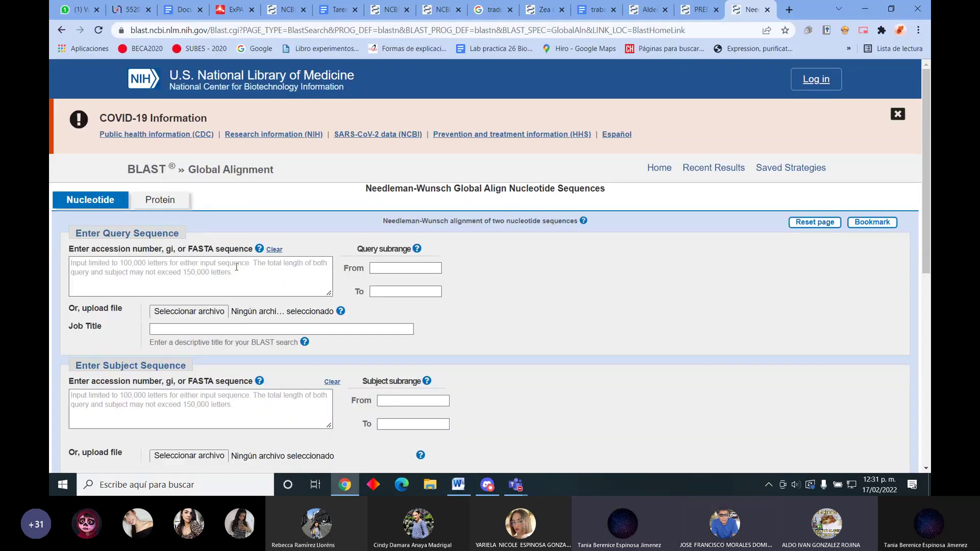
left_click(223, 275)
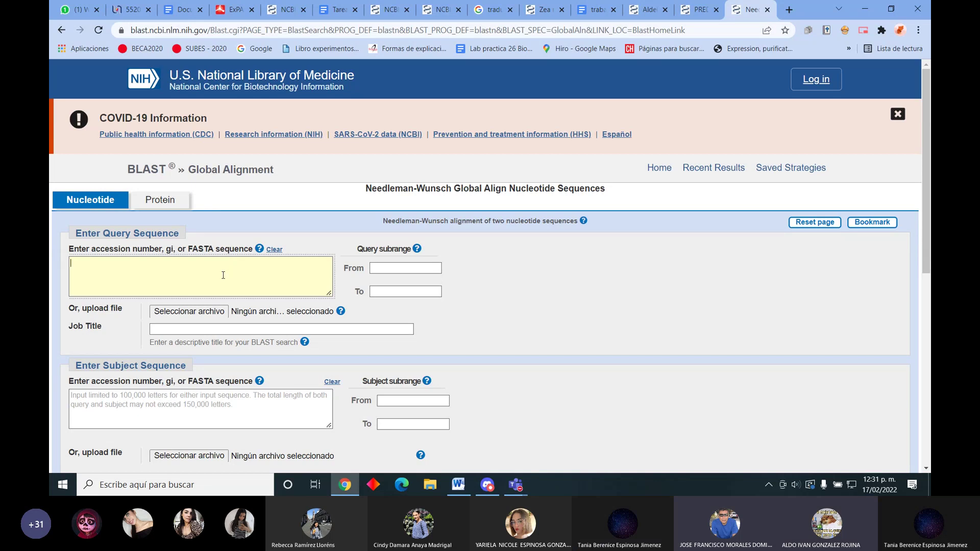
type("GTCACCCGACTCGTCAGAGACTCTAAATGTGAATACCCAGCCGCCTGTAATGCCCTGGAGACGTTGCTTA TCCACCGAGATCTGCTGAGAACACCCTTATTTGACCAGATCATTGACATGCTCCGAGTGGAACAGGTAAA")
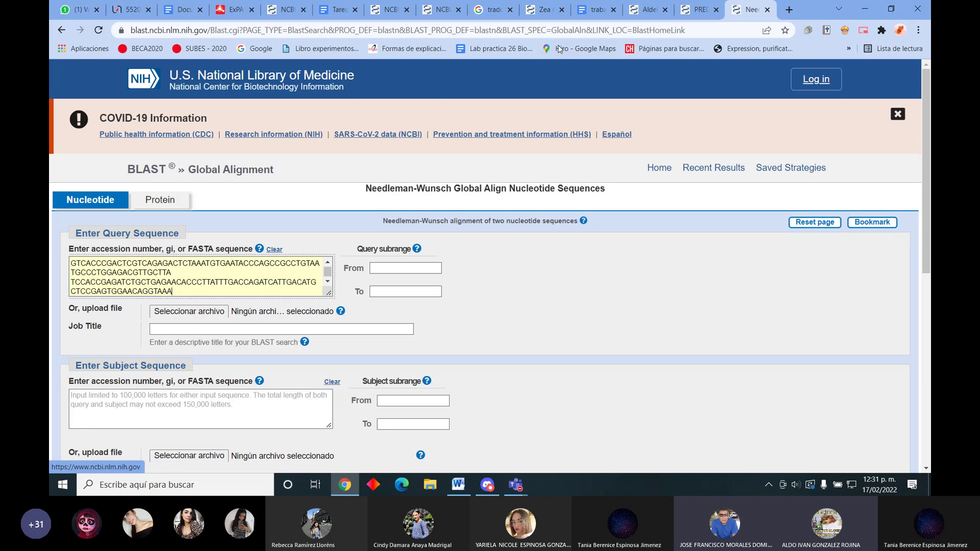
Return to the Zea mays record NM_001175190.1, switch the page back to English and open its FASTA view
left_click(646, 13)
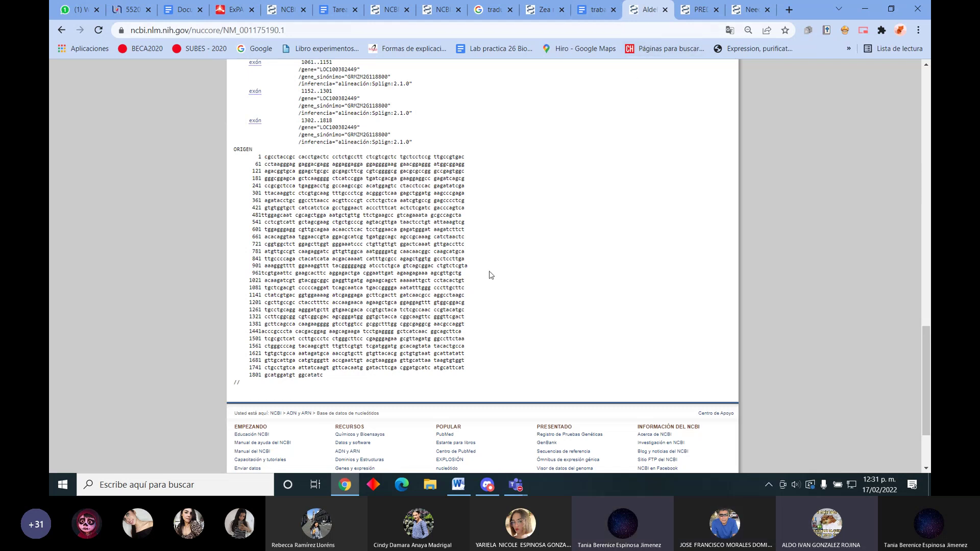
scroll(489, 275, "up", 3)
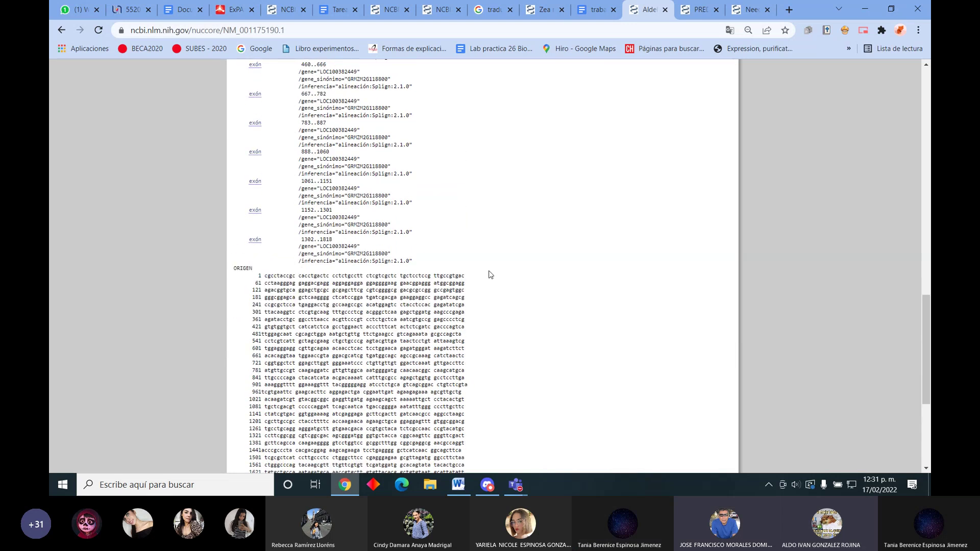
scroll(489, 275, "down", 2)
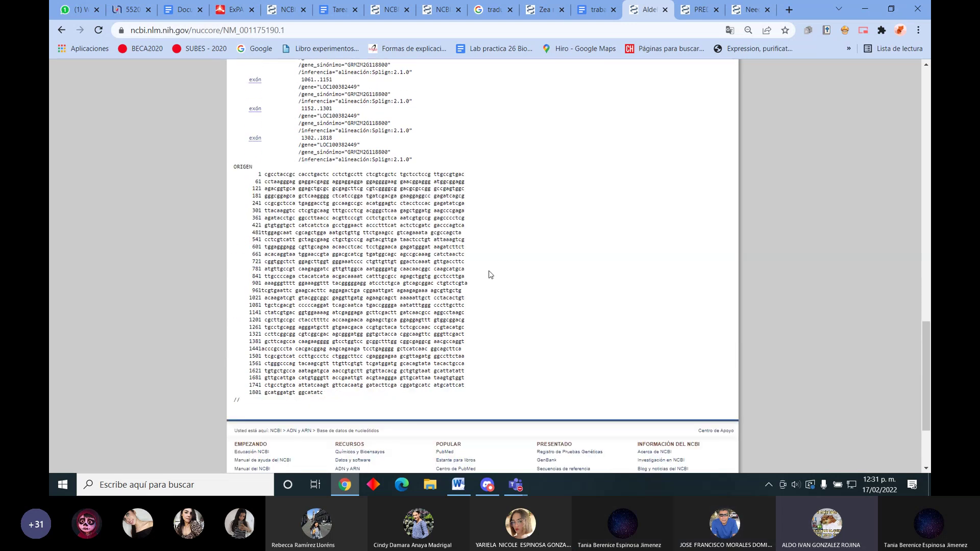
scroll(489, 275, "up", 10)
scroll(487, 274, "up", 3)
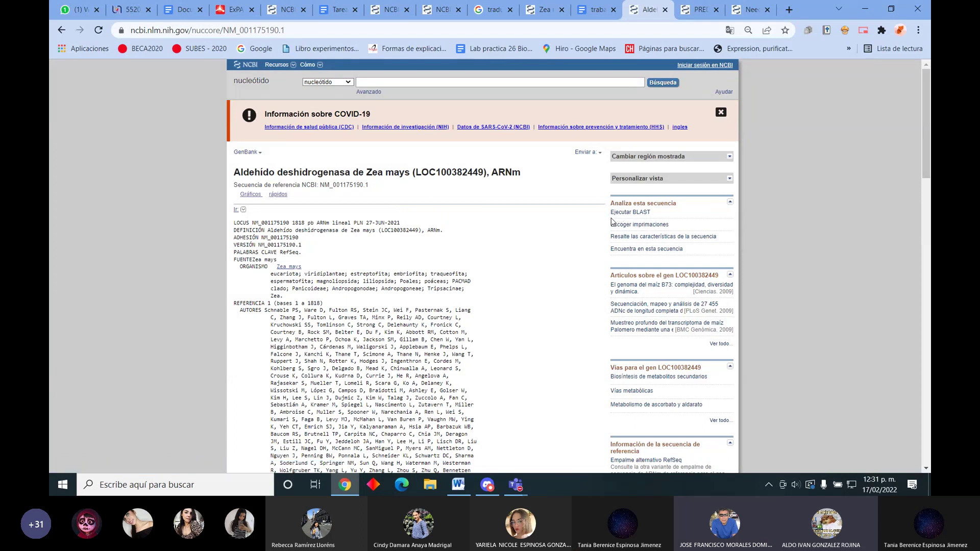
left_click(733, 28)
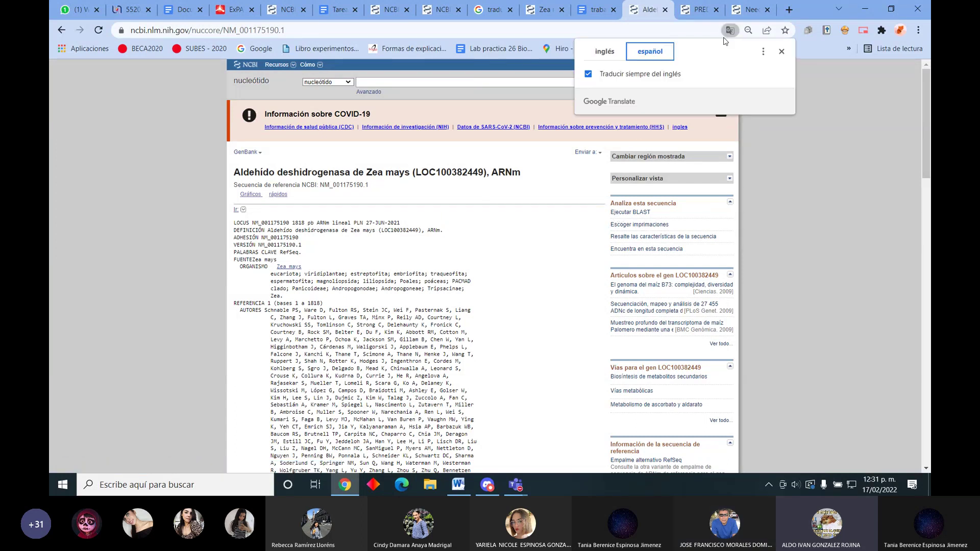
left_click(609, 53)
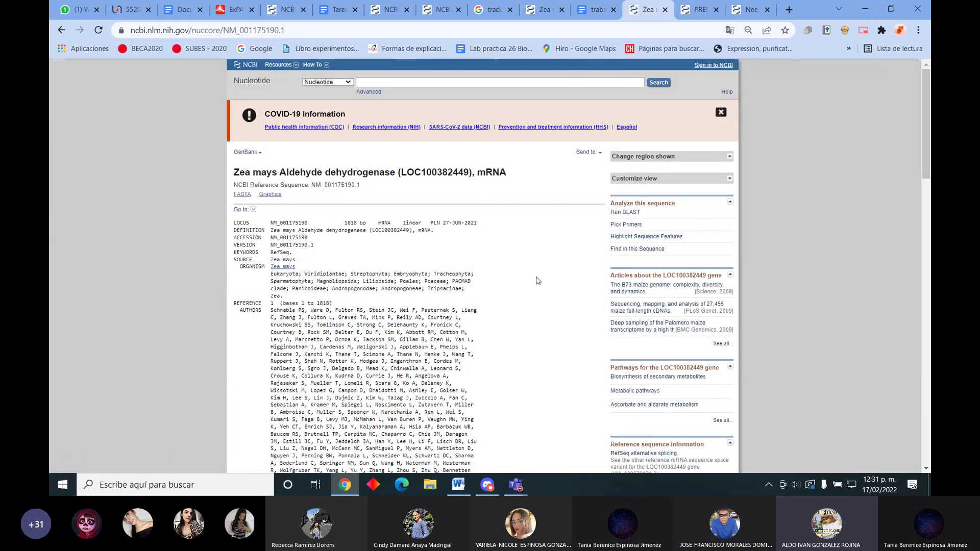
left_click(243, 196)
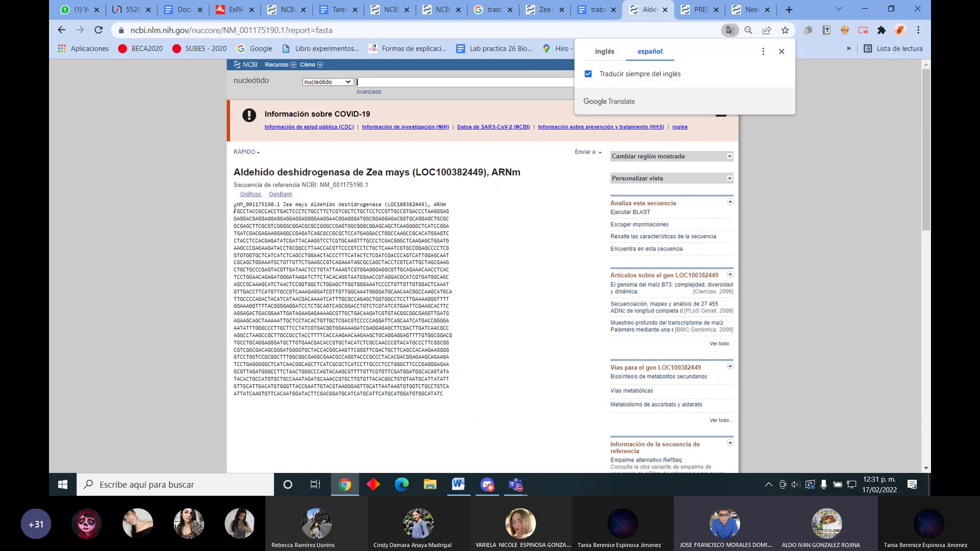
Copy the full NM_001175190.1 nucleotide sequence without its header line and paste it as the subject sequence of the global alignment
left_click(235, 213)
left_click_drag(234, 213, 444, 402)
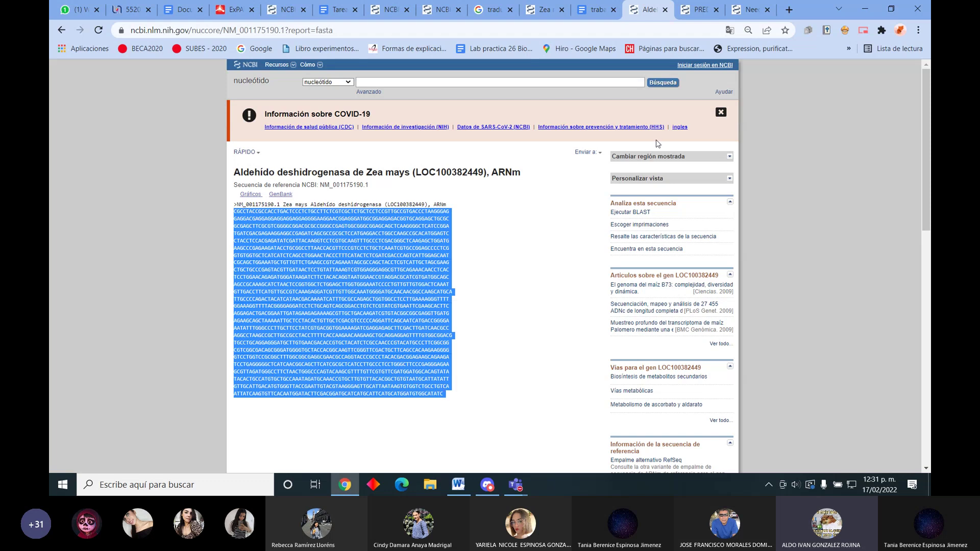
left_click(750, 9)
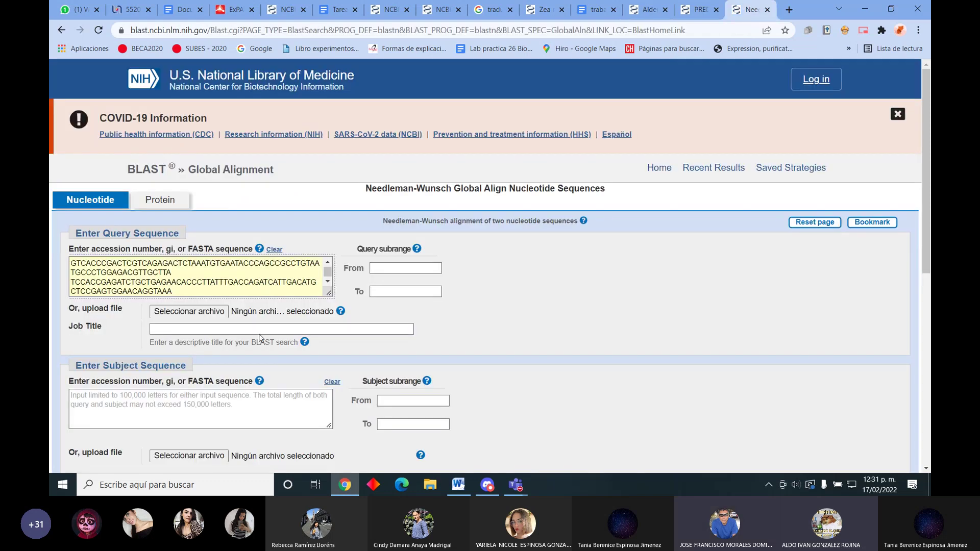
left_click(225, 396)
scroll(217, 403, "down", 1)
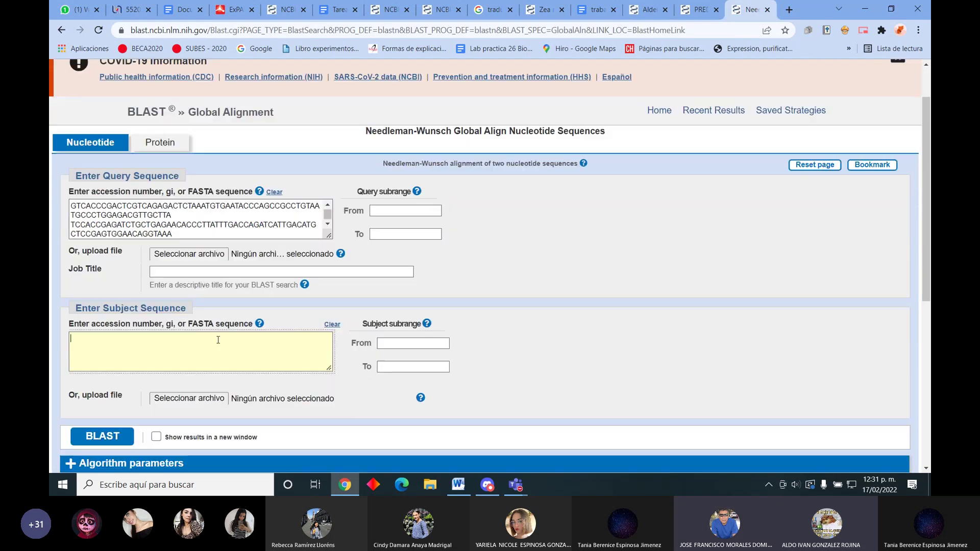
key("ctrl+v")
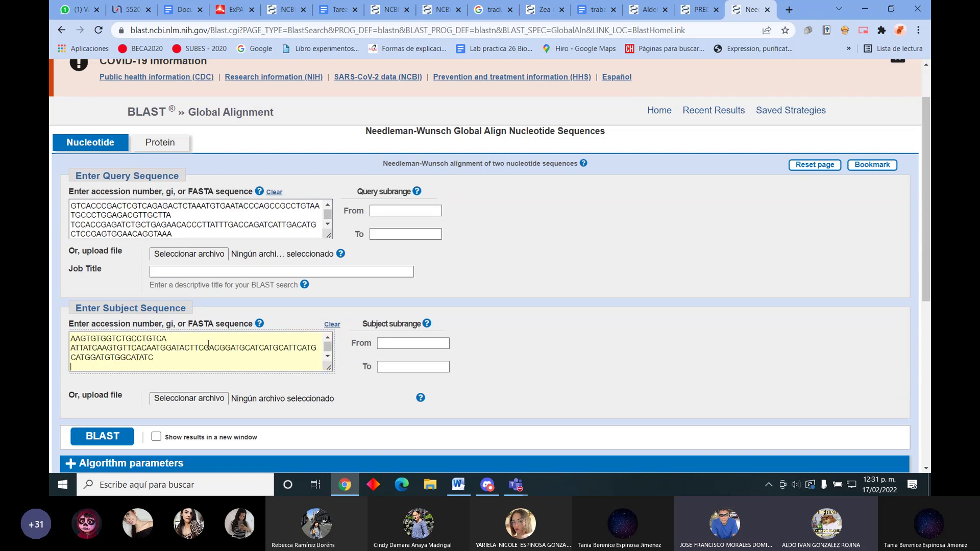
Run the Needleman-Wunsch global alignment of the two nucleotide sequences and view the graphic summary of its result
left_click(112, 438)
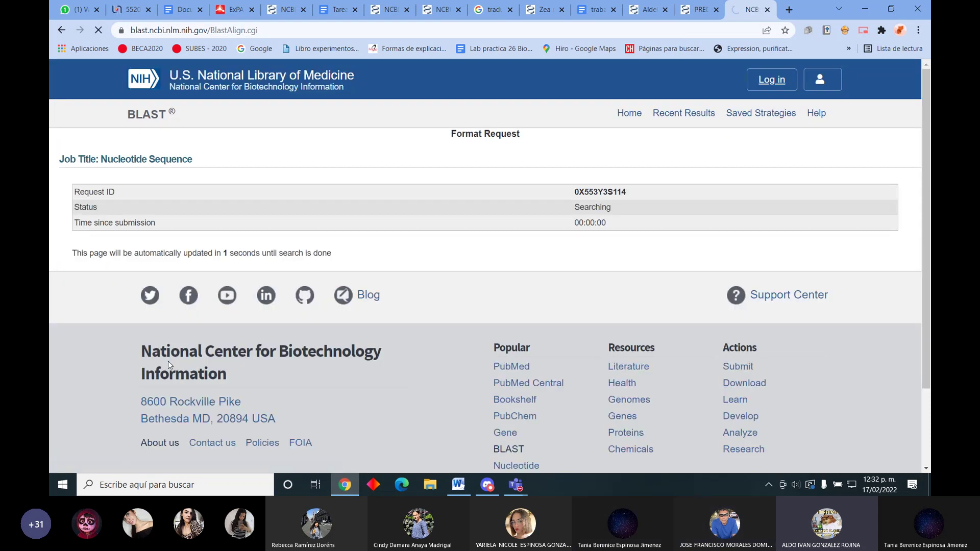
scroll(170, 361, "down", 5)
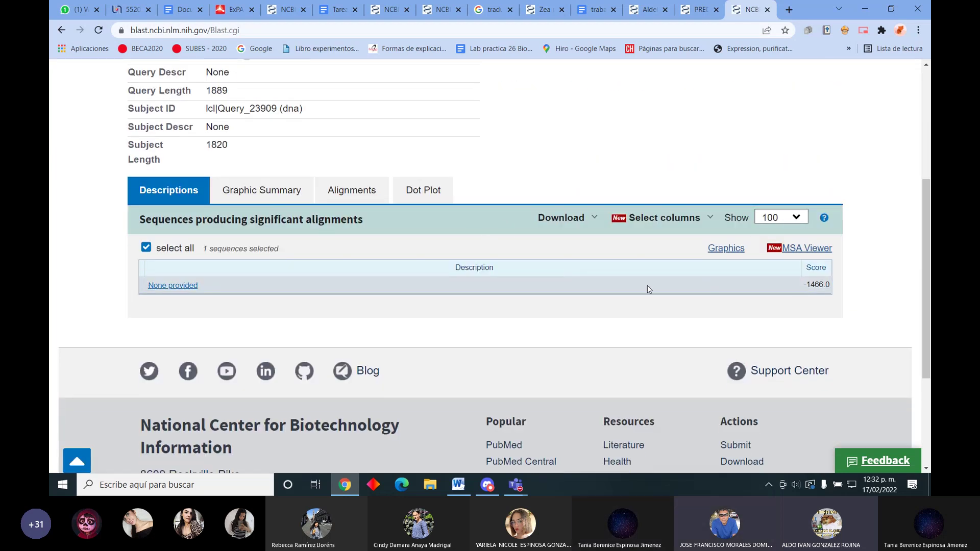
scroll(352, 264, "up", 1)
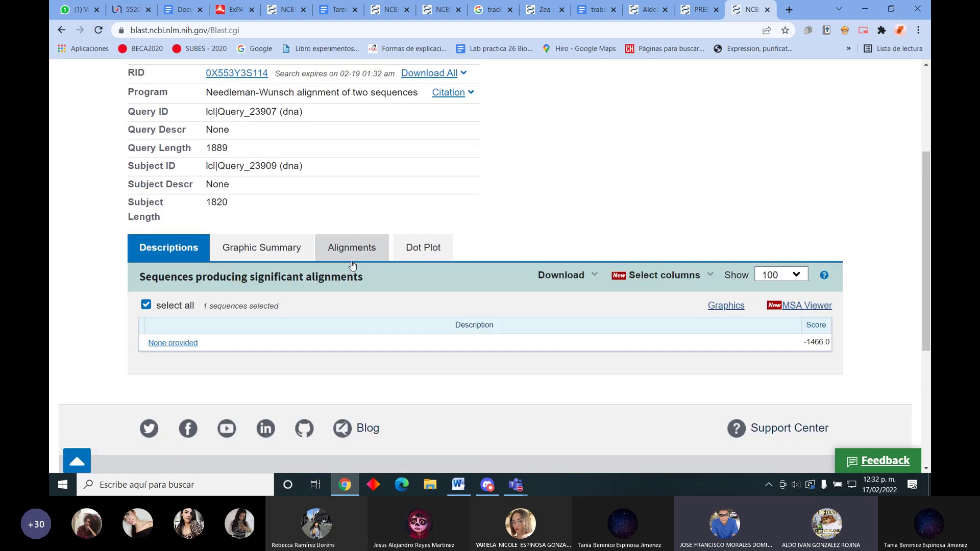
scroll(352, 264, "up", 1)
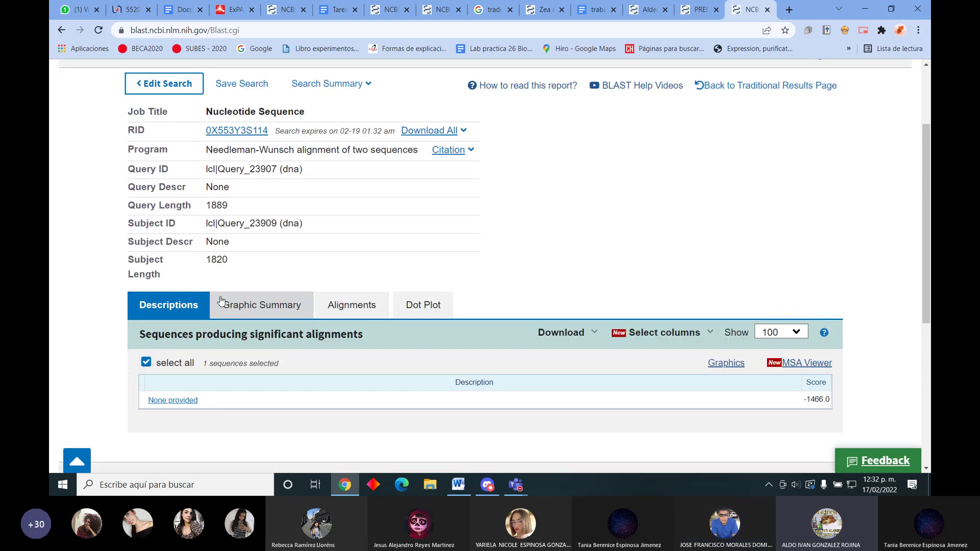
left_click(267, 309)
scroll(478, 323, "down", 1)
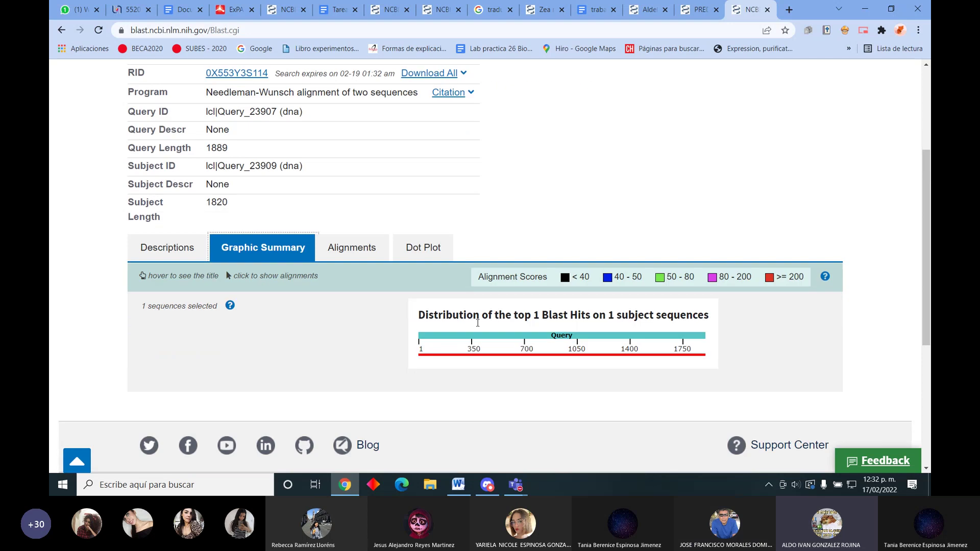
scroll(515, 330, "down", 1)
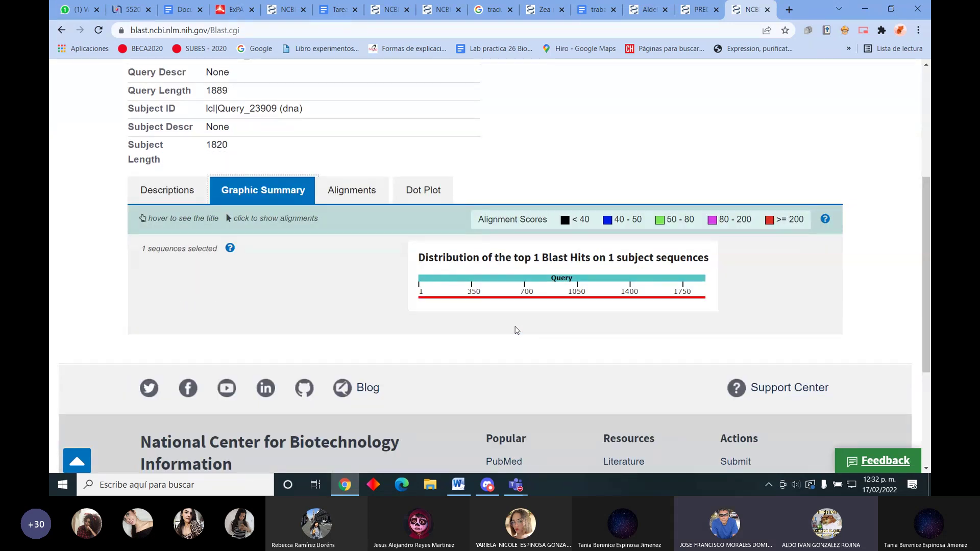
Examine the pairwise alignment of the two sequences, including its NW score, identities, gaps and base-by-base matches
left_click(352, 191)
scroll(538, 345, "down", 1)
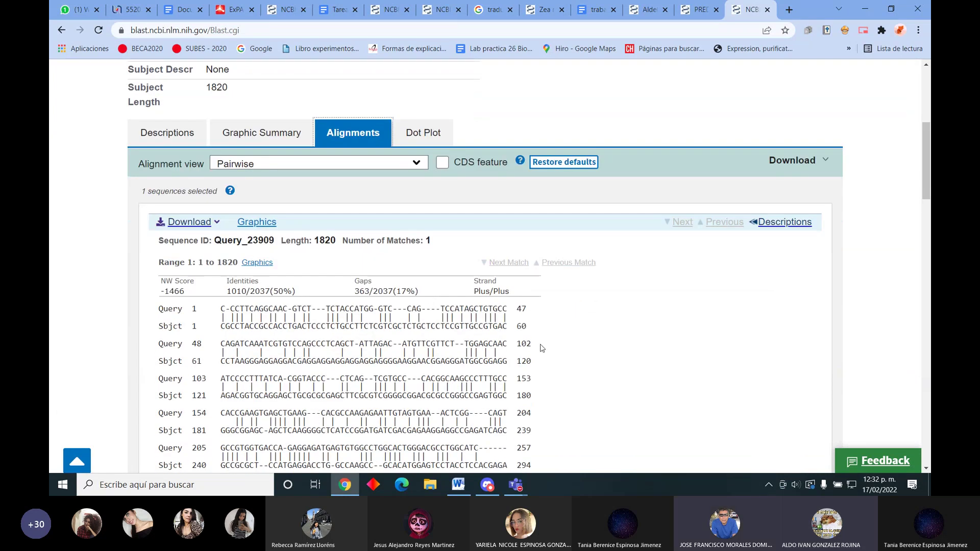
scroll(542, 348, "down", 1)
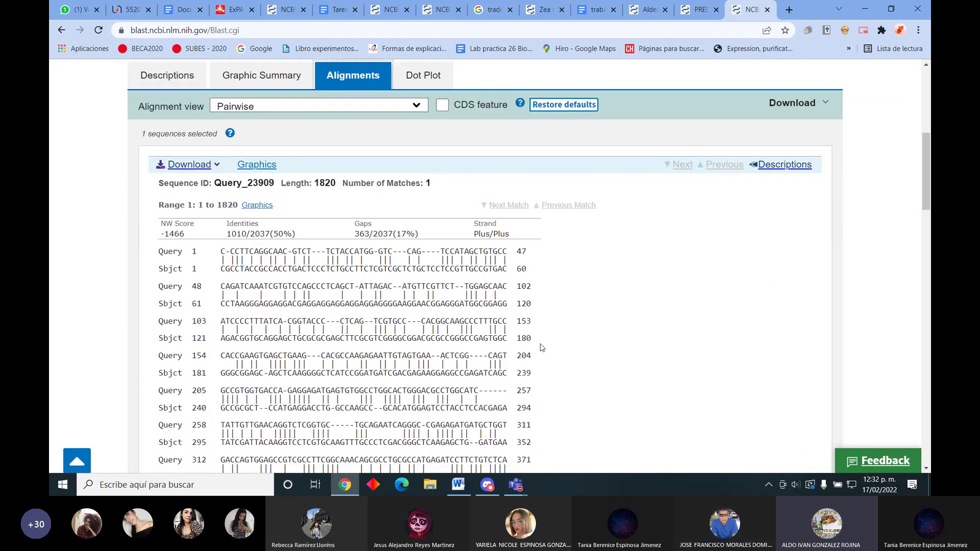
scroll(542, 348, "down", 1)
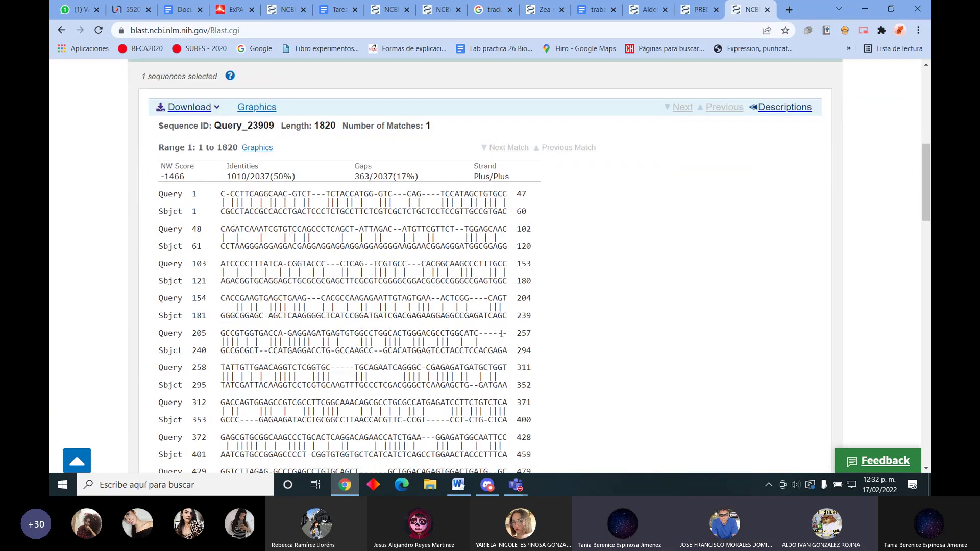
scroll(542, 348, "down", 4)
scroll(485, 329, "up", 5)
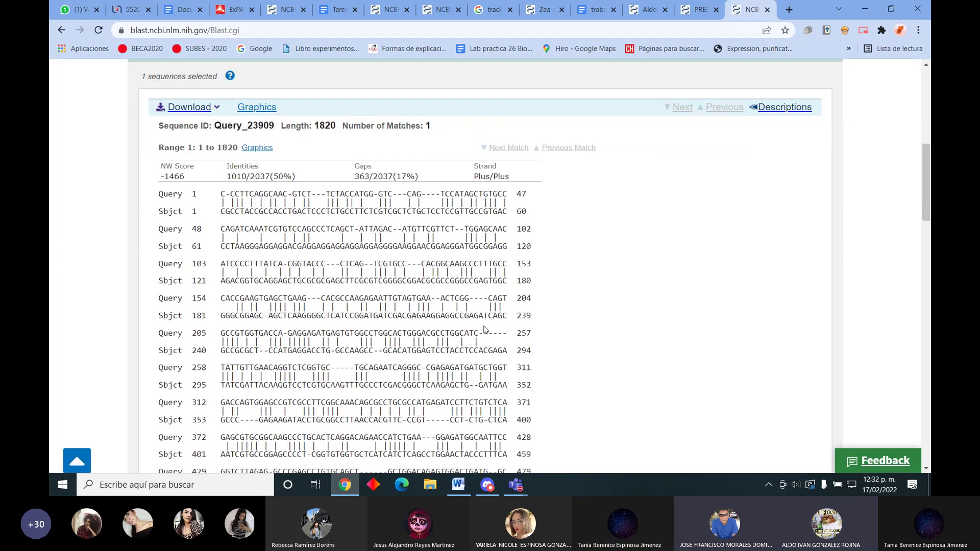
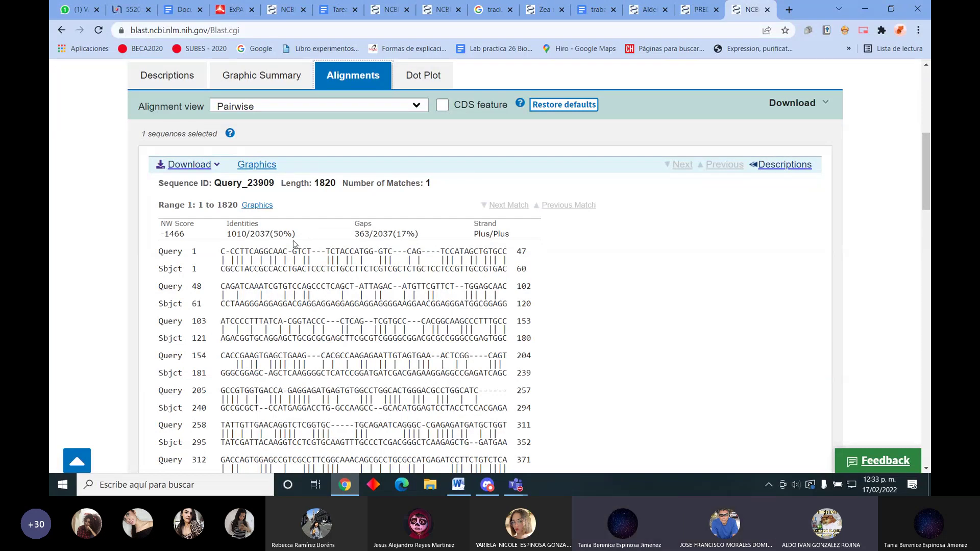
scroll(350, 243, "down", 1)
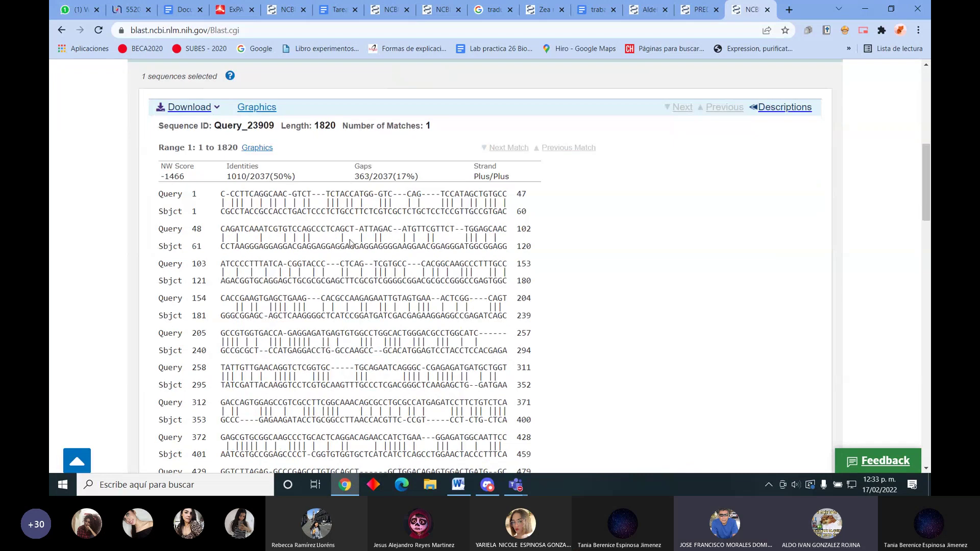
scroll(352, 225, "down", 1)
scroll(356, 189, "up", 1)
scroll(424, 178, "down", 1)
scroll(424, 178, "up", 7)
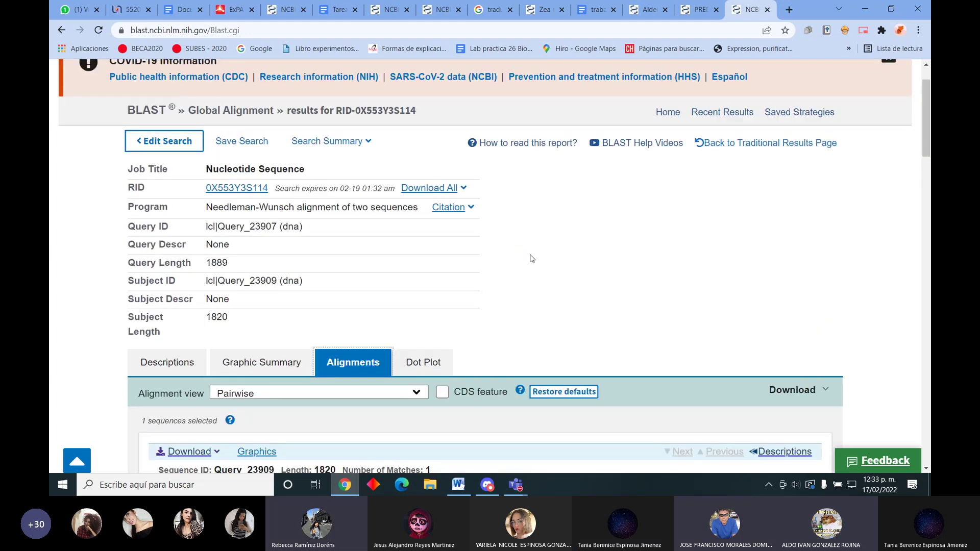
scroll(538, 258, "down", 1)
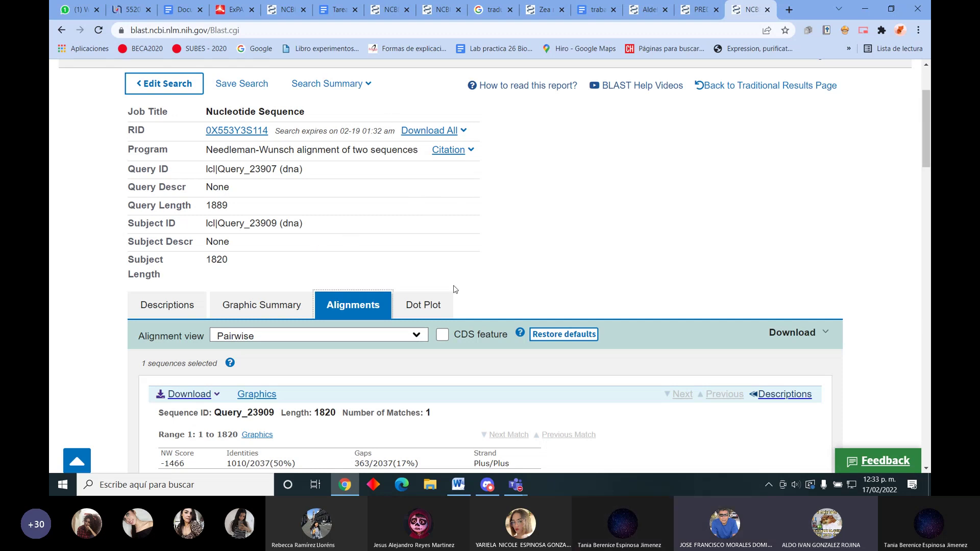
Show the alignment as Pairwise with dots for identities and inspect how the mismatched subject bases are marked
left_click(292, 341)
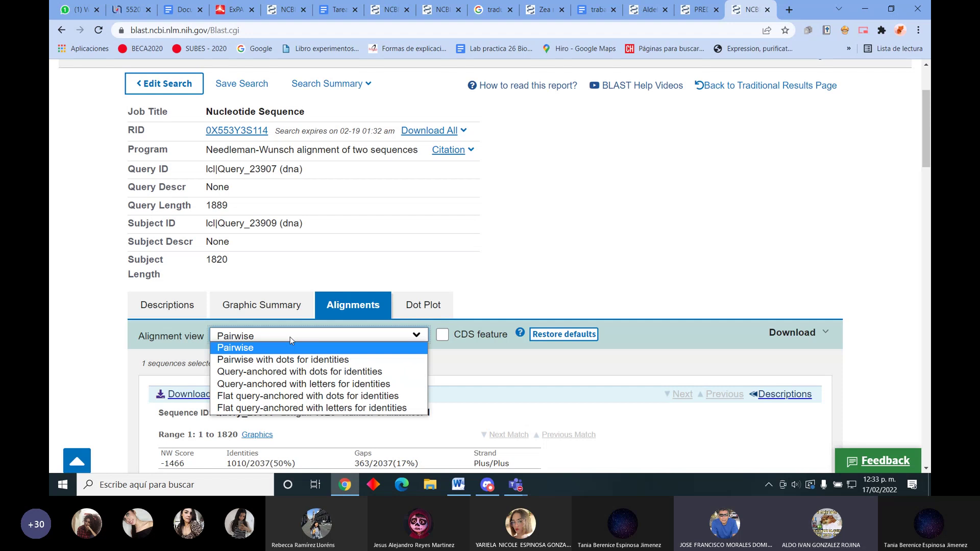
left_click(283, 363)
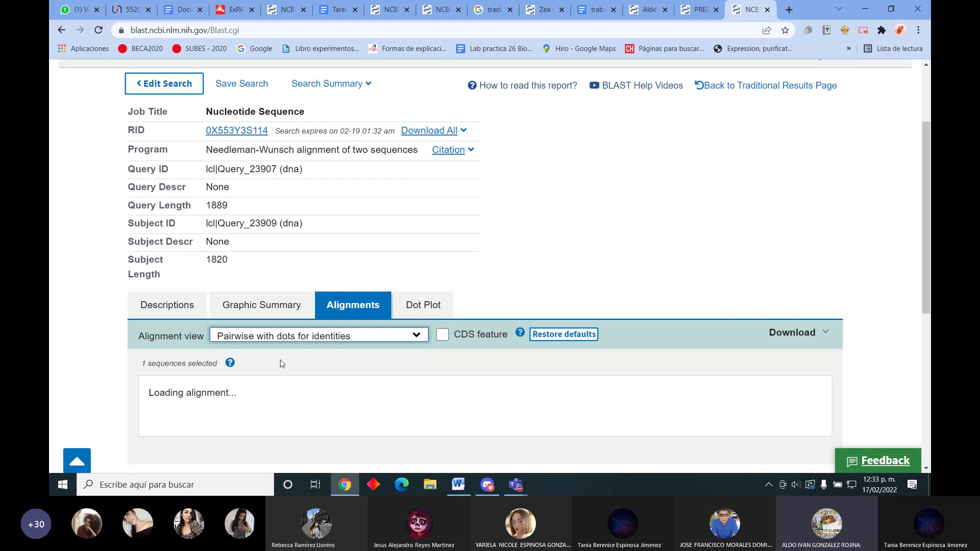
scroll(280, 363, "down", 4)
scroll(279, 363, "down", 1)
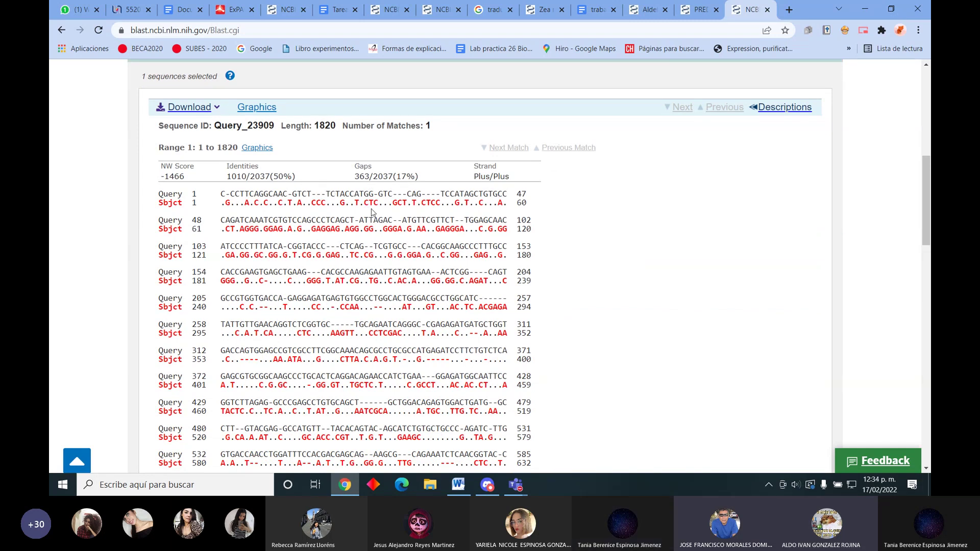
scroll(373, 213, "up", 1)
scroll(373, 212, "up", 2)
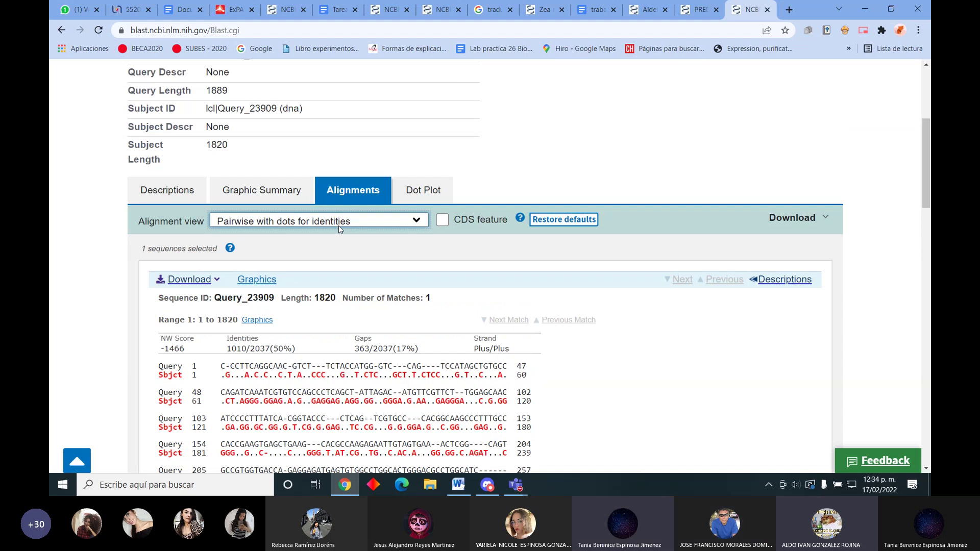
scroll(372, 278, "down", 2)
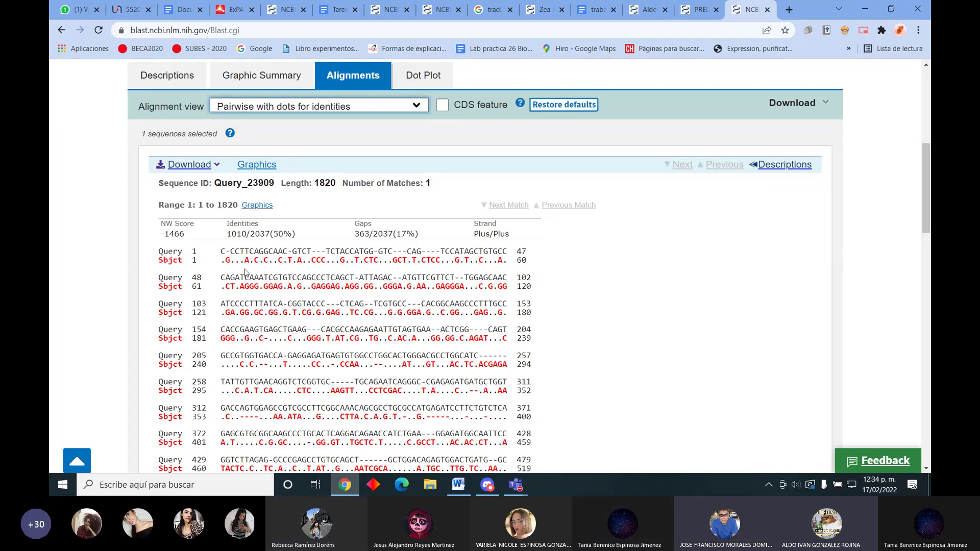
Compare the Query-anchored with dots for identities view with Query-anchored with letters for identities, leaving the letters view active
left_click(389, 110)
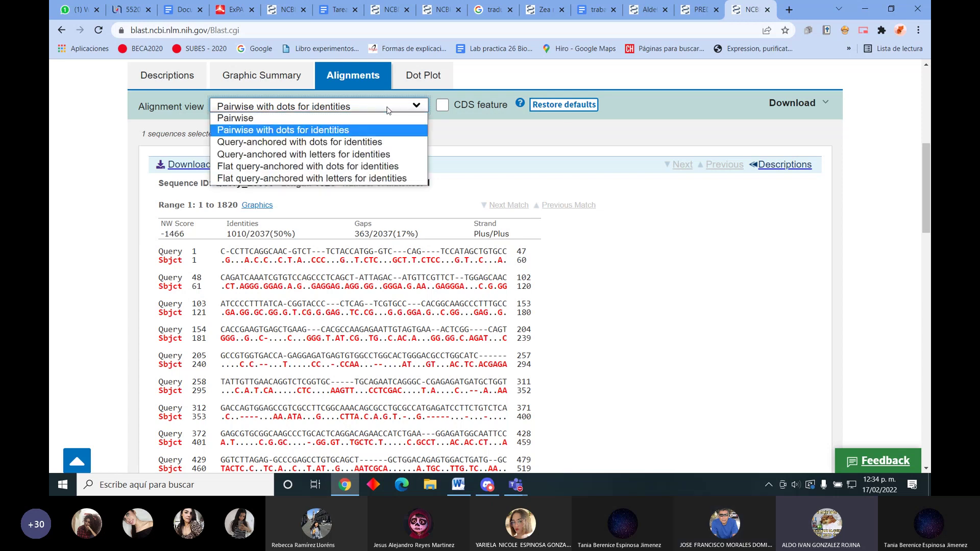
left_click(340, 143)
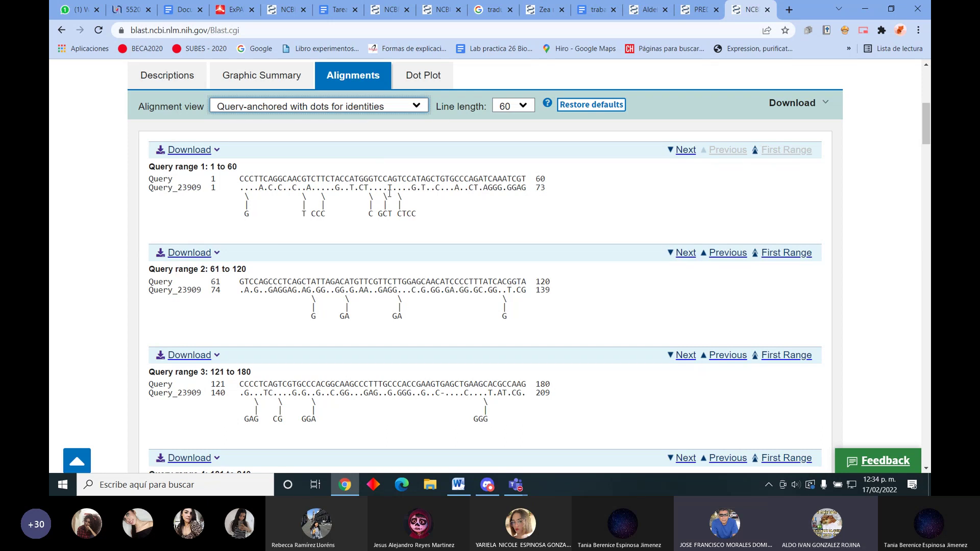
left_click(420, 104)
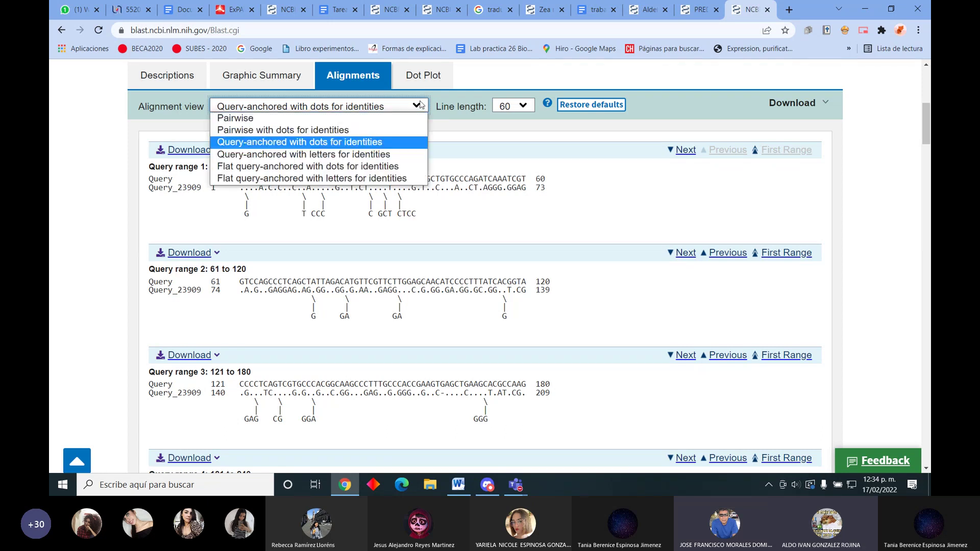
left_click(392, 155)
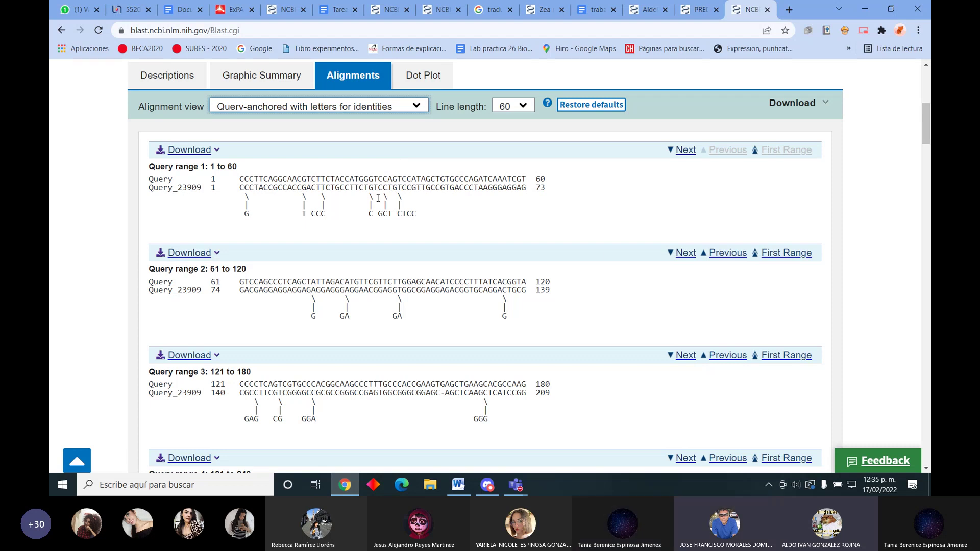
scroll(378, 198, "down", 1)
scroll(376, 195, "up", 2)
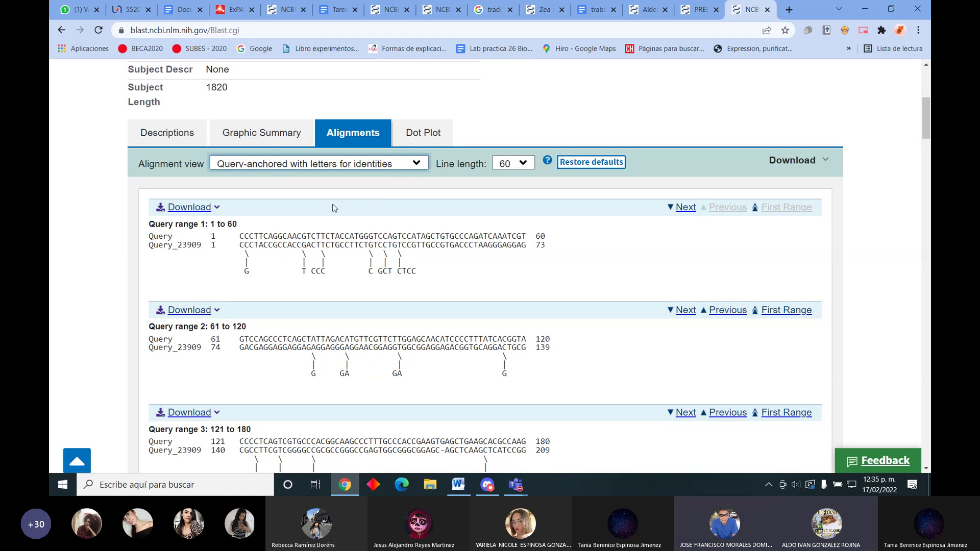
Show the dot plot of the global alignment and examine it together with the query and subject lengths
left_click(412, 134)
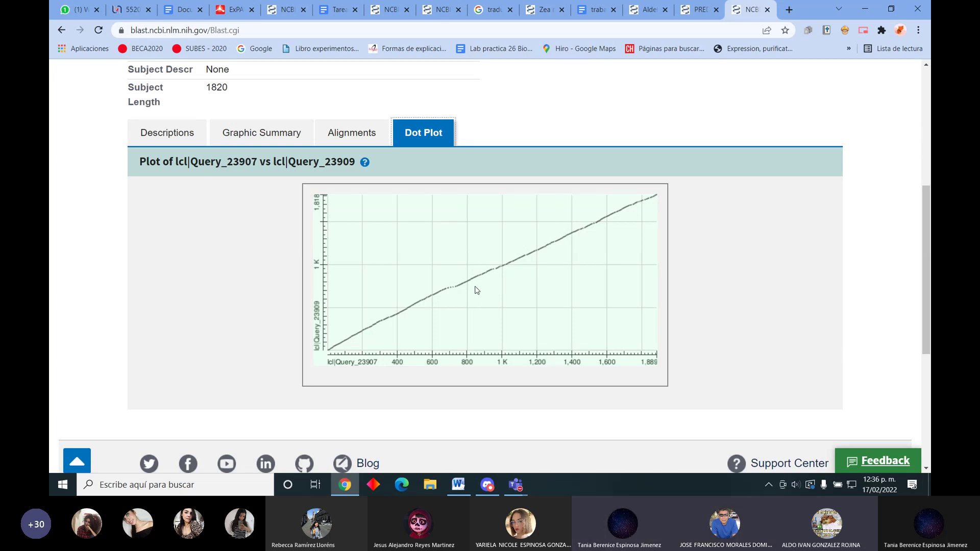
scroll(474, 289, "up", 2)
scroll(474, 289, "down", 2)
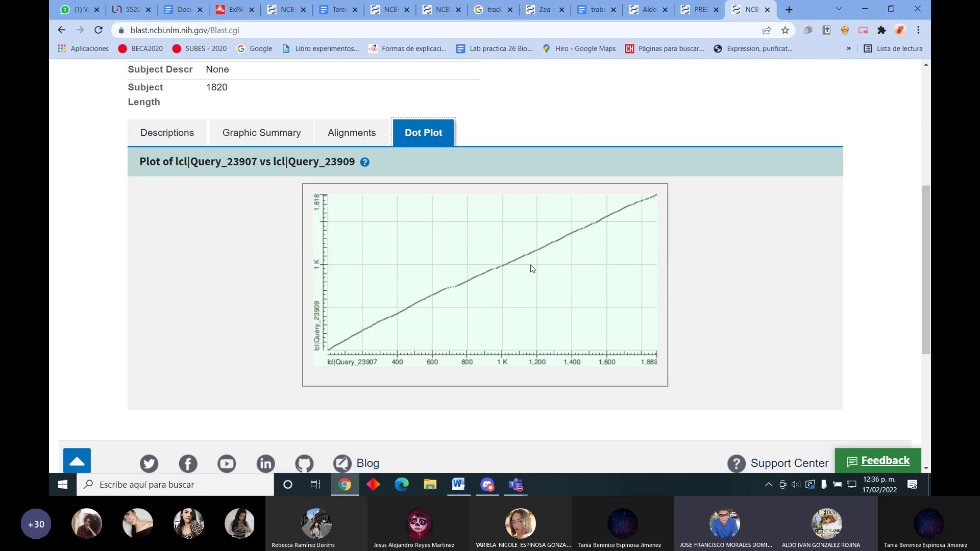
scroll(532, 269, "up", 1)
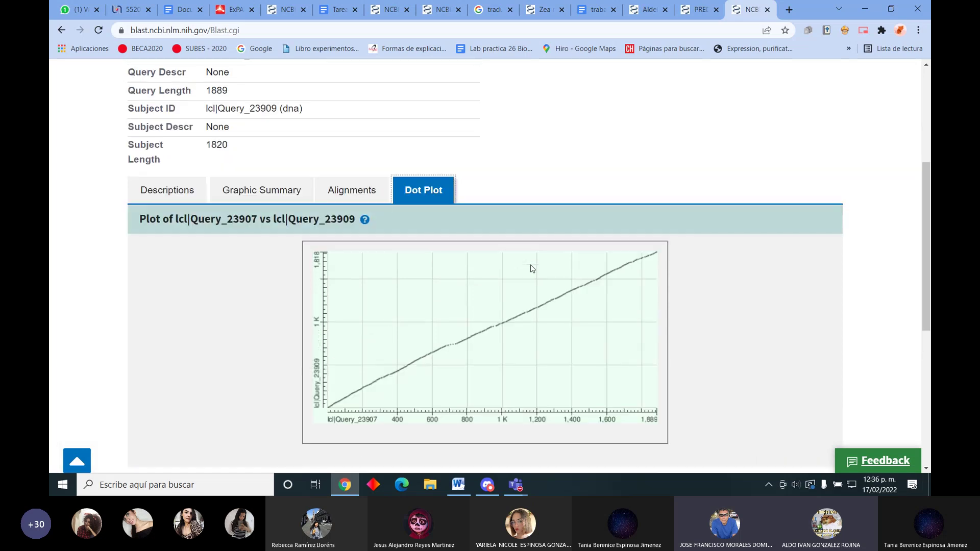
scroll(532, 269, "up", 1)
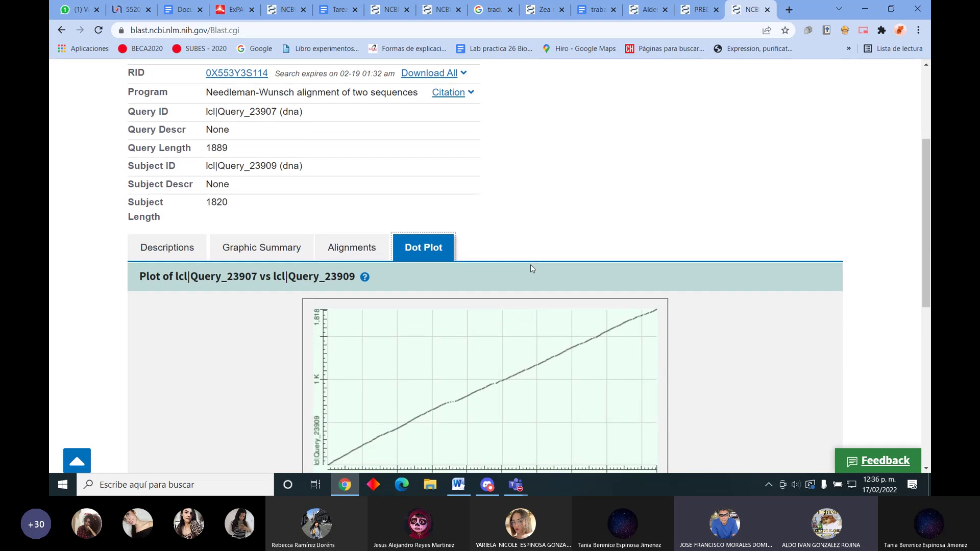
scroll(531, 265, "up", 1)
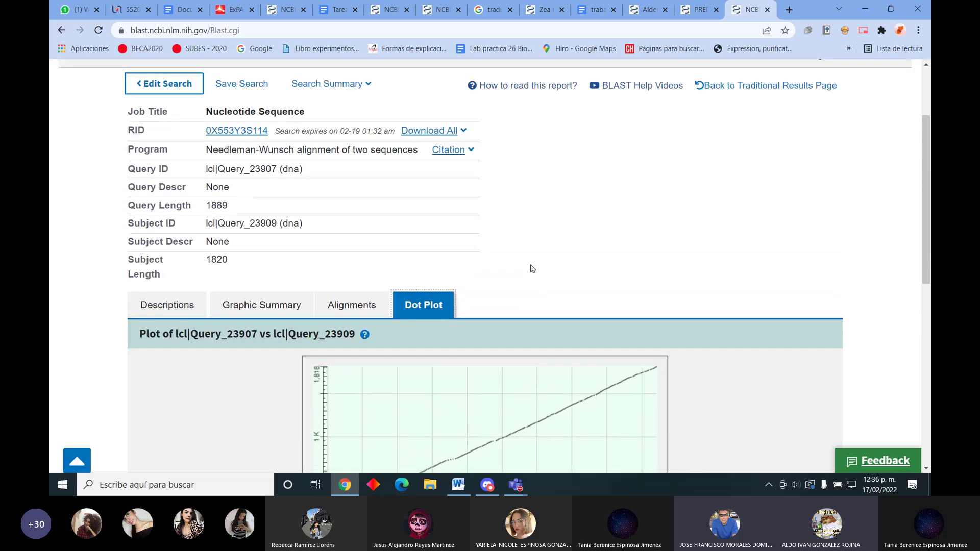
scroll(530, 265, "down", 2)
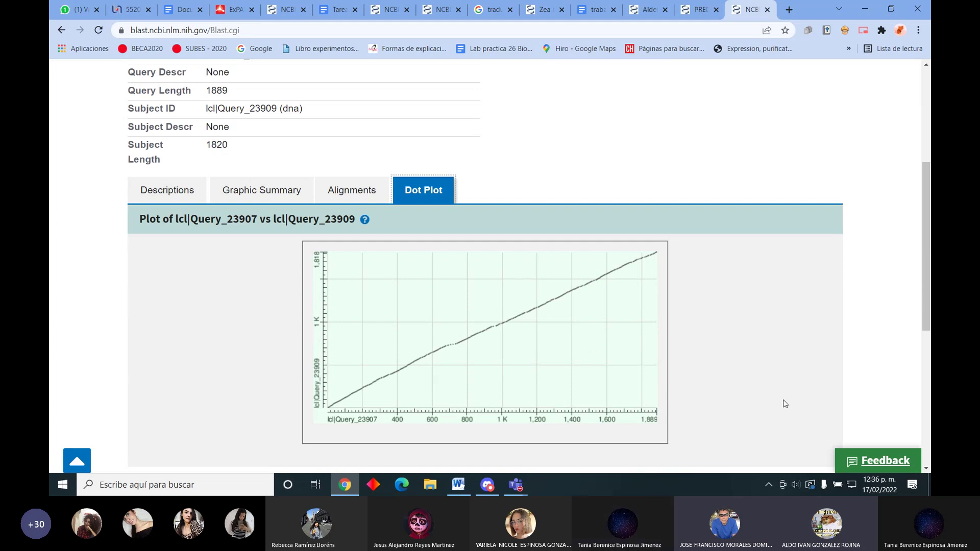
left_click(851, 449)
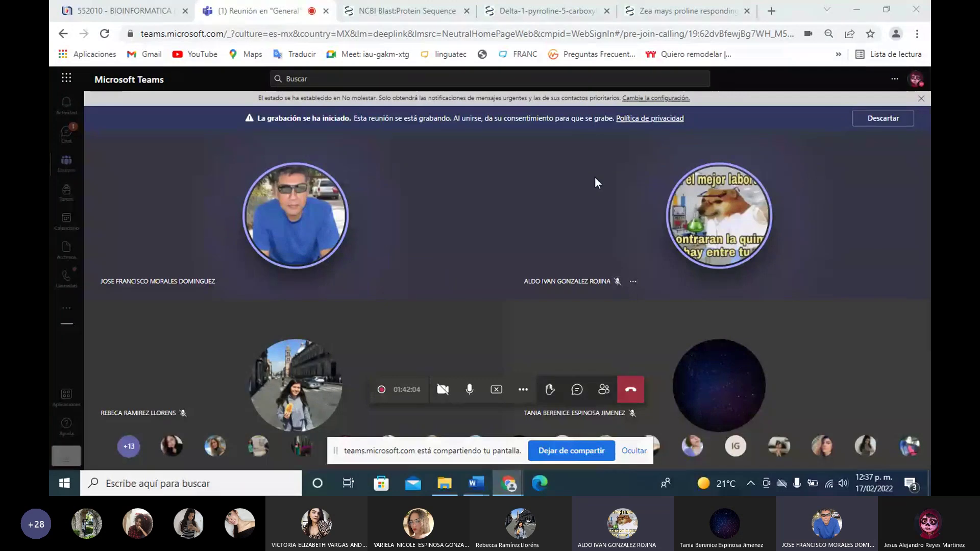
Return to the NCBI protein BLAST results for Zea mays, dismiss the Clustered nr notice and review the descriptions of the significant alignments
left_click(567, 6)
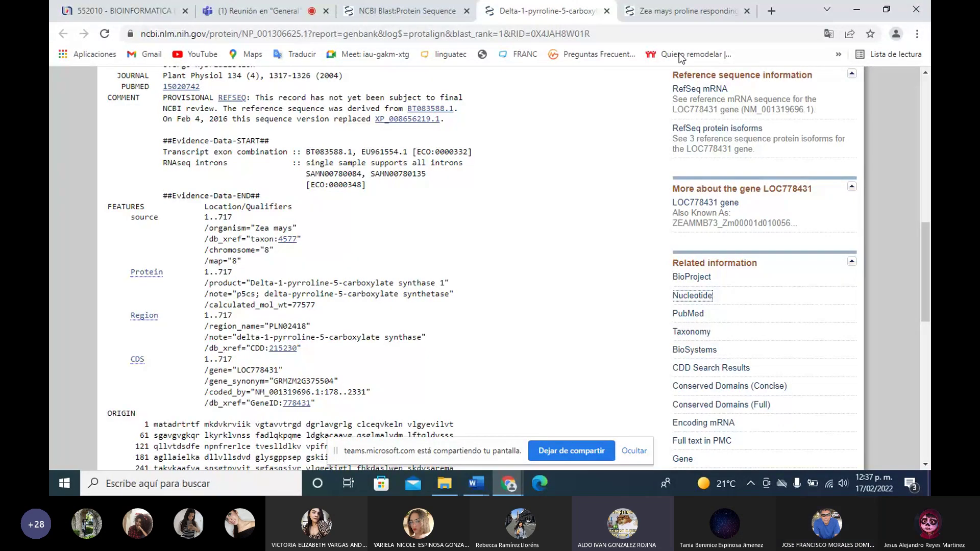
left_click(408, 10)
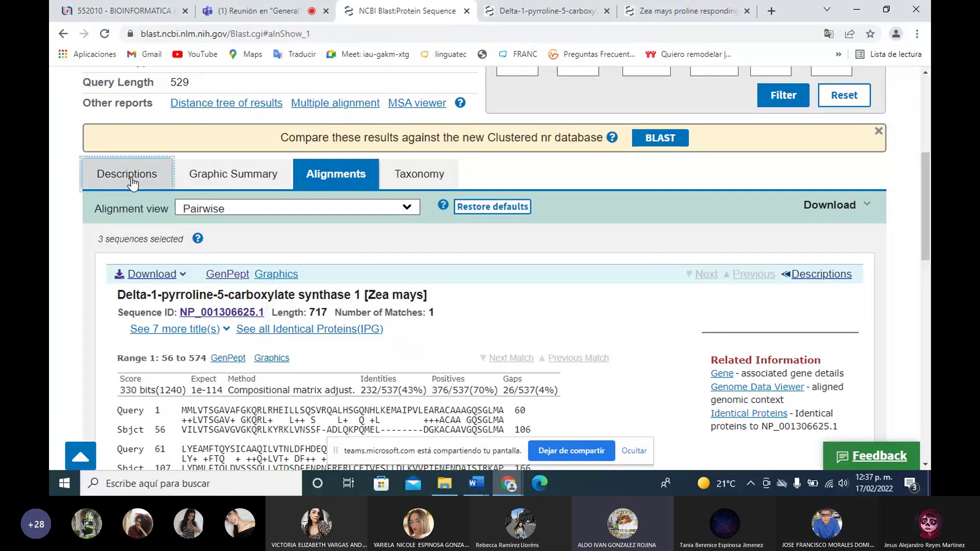
left_click(128, 173)
left_click(878, 131)
left_click_drag(928, 187, 929, 131)
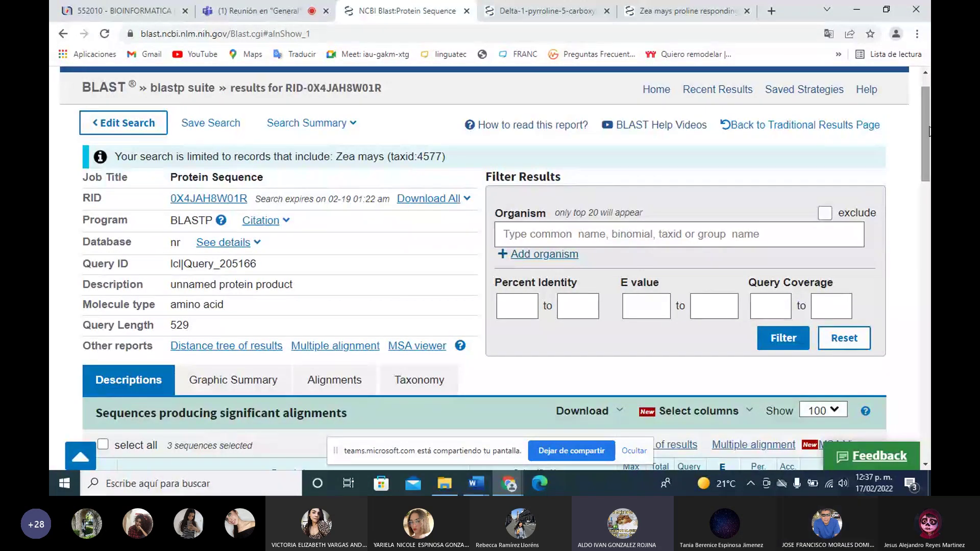
left_click_drag(929, 132, 925, 192)
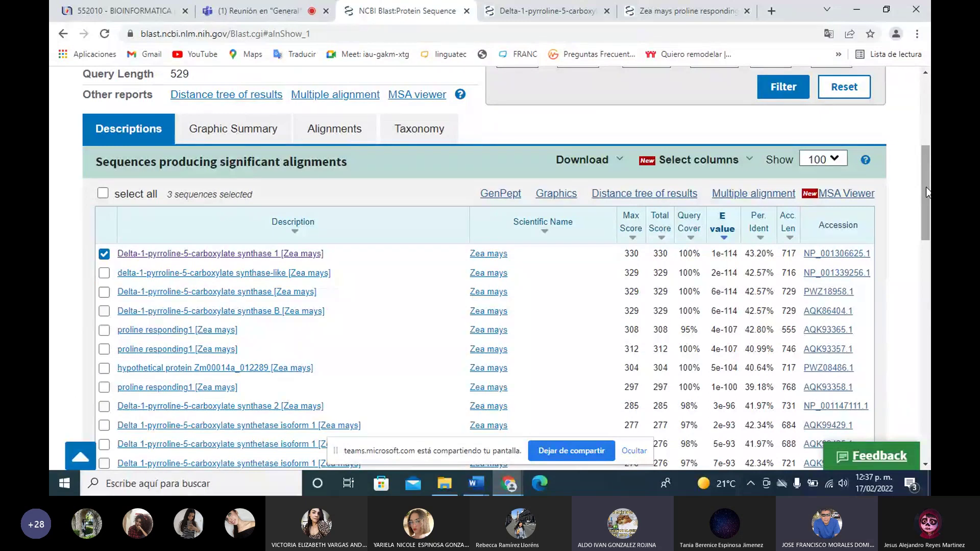
Examine the scores, query cover, E values, percent identities and accession lengths of the Zea mays protein hits alongside the query length
left_click_drag(926, 189, 925, 189)
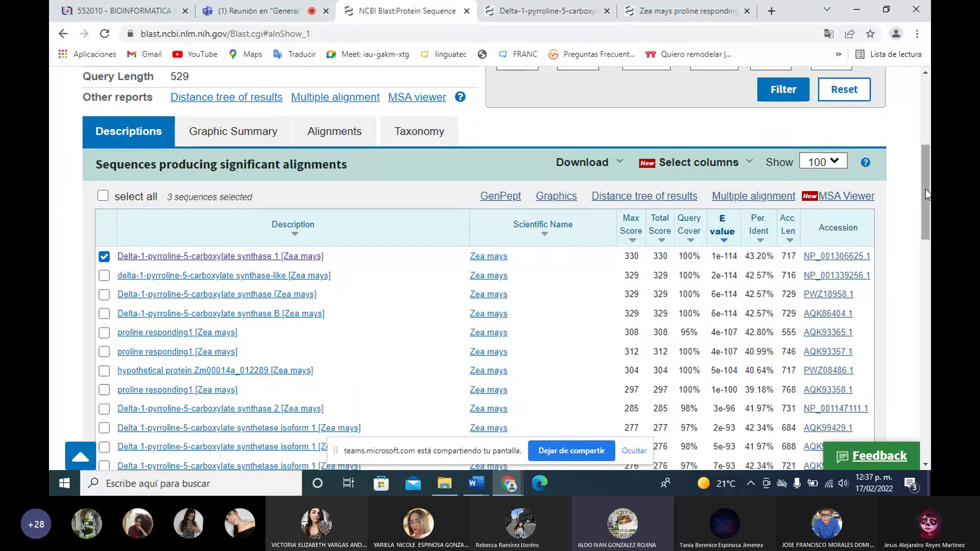
left_click_drag(925, 190, 925, 207)
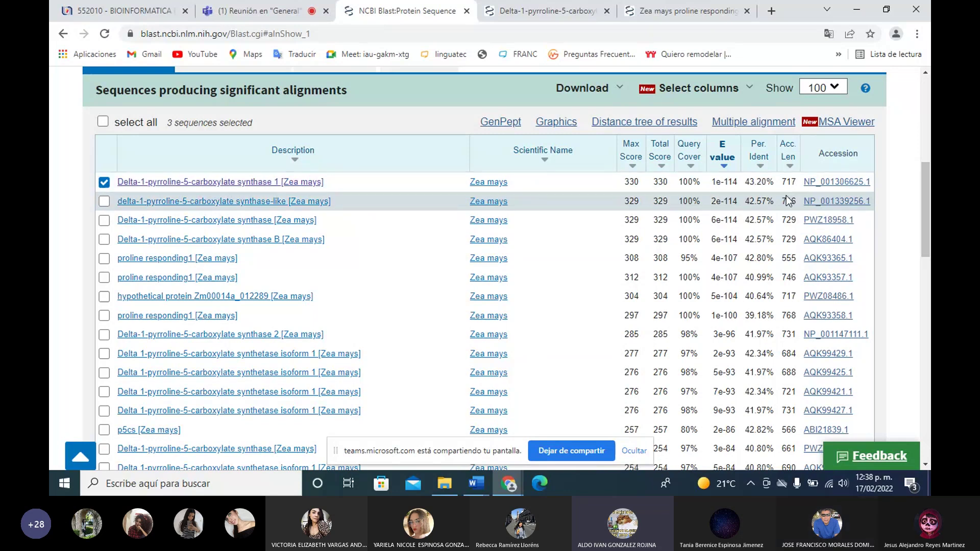
scroll(758, 182, "up", 1)
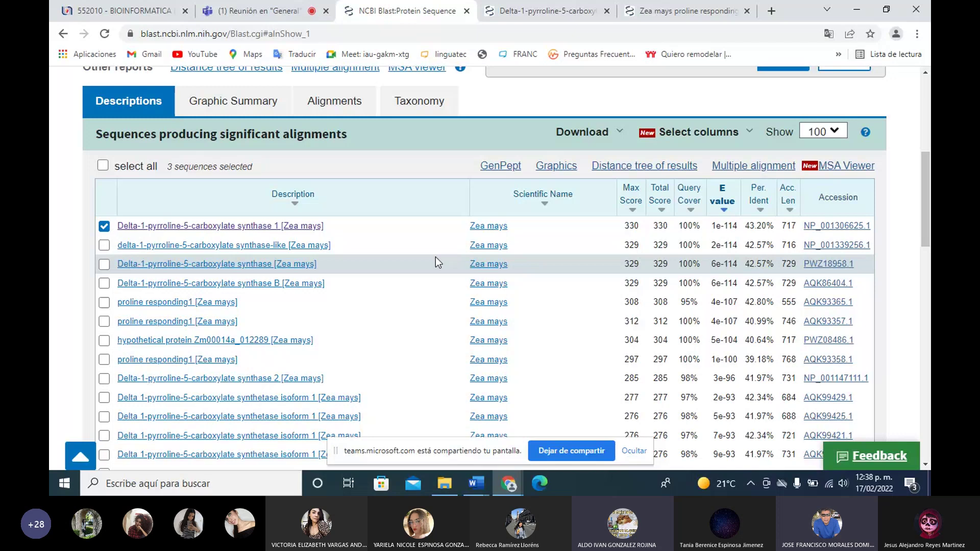
left_click_drag(926, 205, 930, 184)
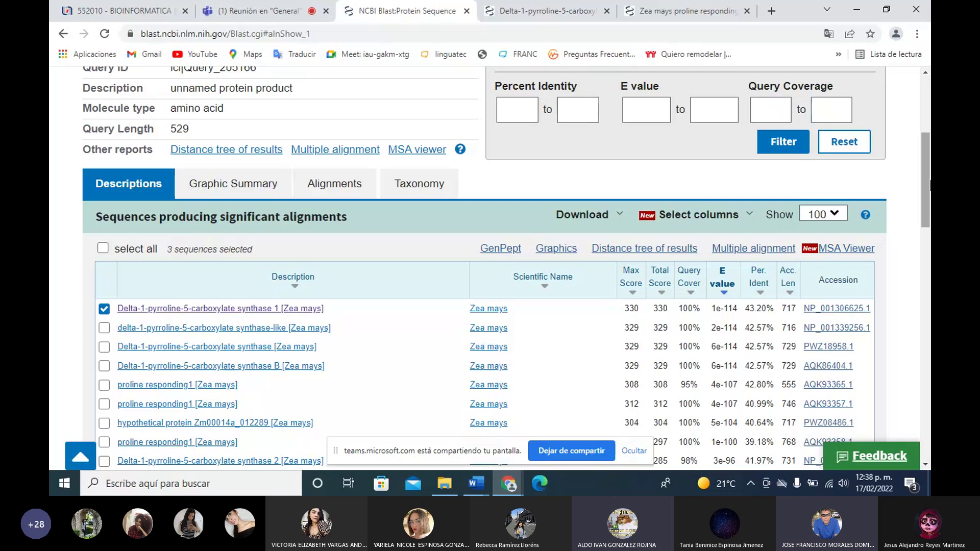
scroll(489, 306, "down", 1)
scroll(247, 284, "down", 1)
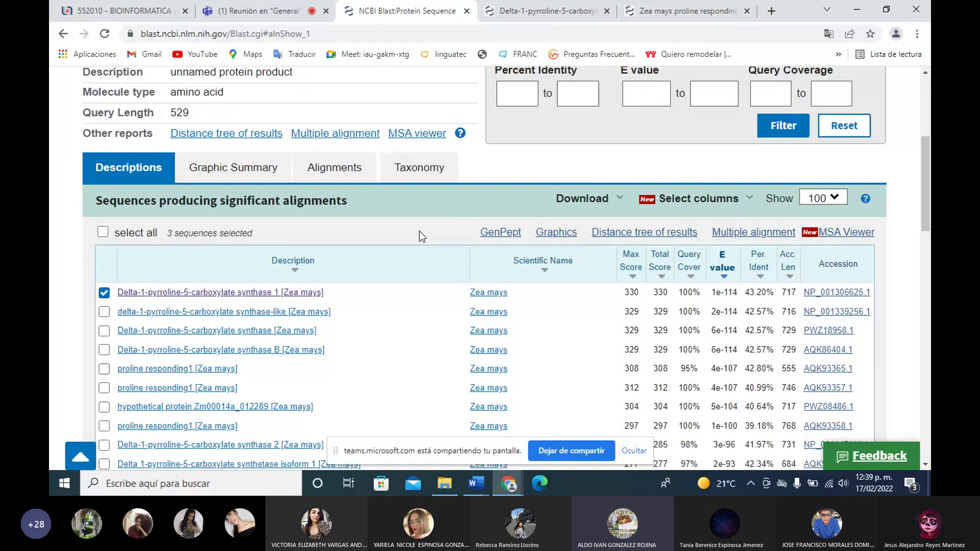
Review the NP_001306625.1 protein record, and examine the highlighted coding sequence and its translation in the NM_001319696.1 nucleotide record
key("ctrl+Tab")
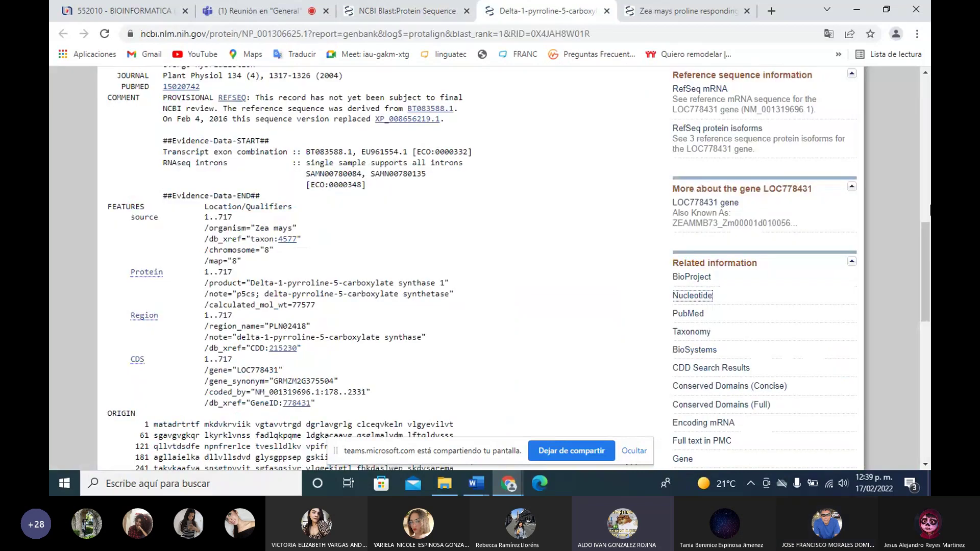
scroll(929, 209, "up", 6)
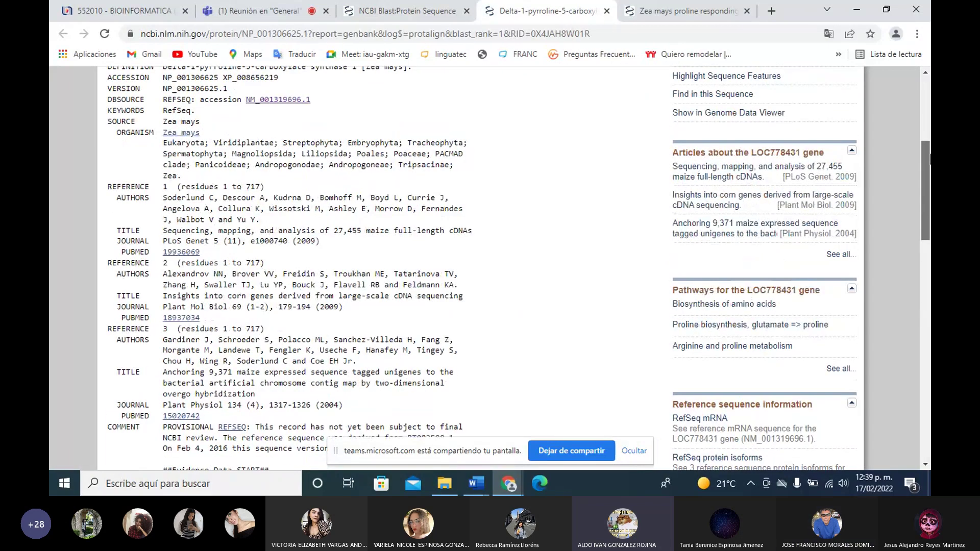
scroll(930, 158, "up", 4)
left_click(696, 12)
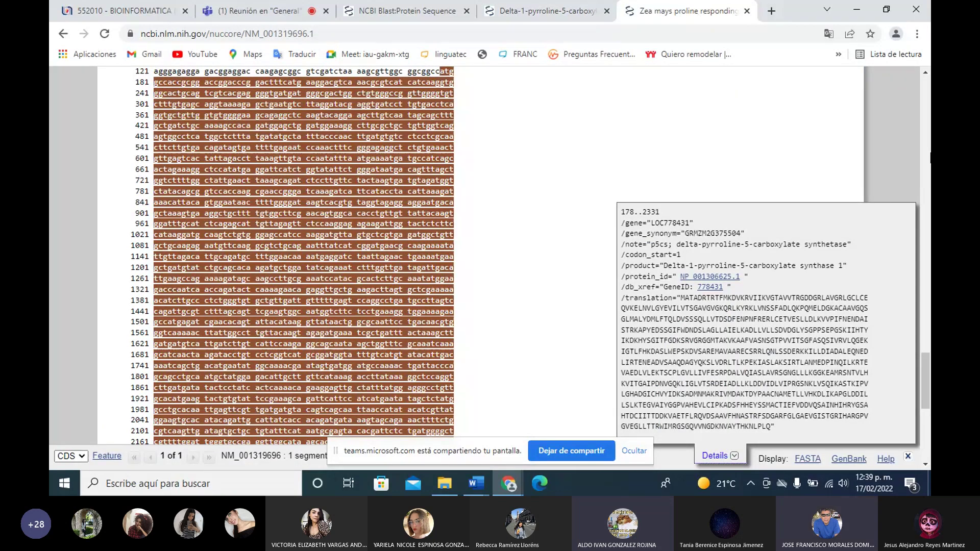
mouse_move(926, 378)
left_mouse_down()
mouse_move(926, 390)
mouse_move(923, 373)
left_mouse_up()
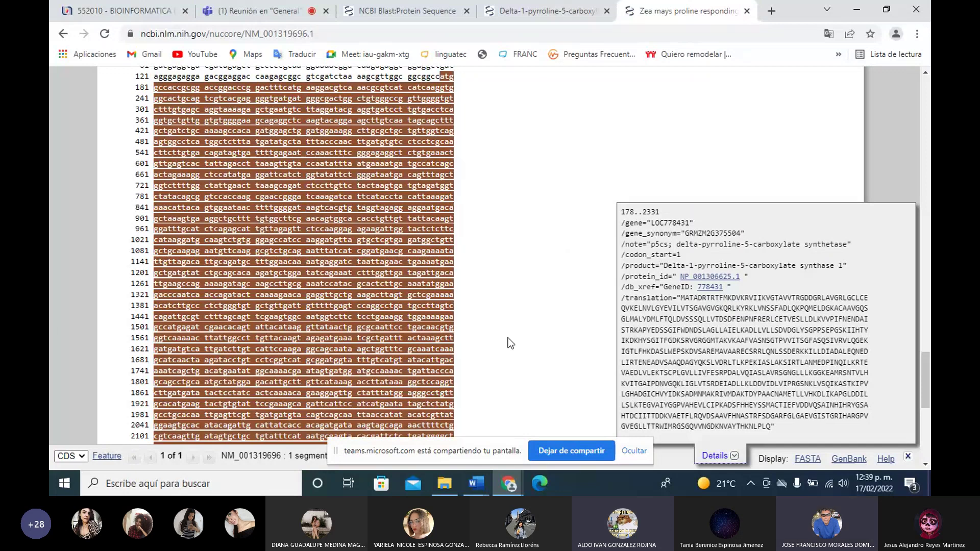
Switch to the Microsoft Teams meeting and unmute the microphone
key("ctrl+2")
left_click(469, 399)
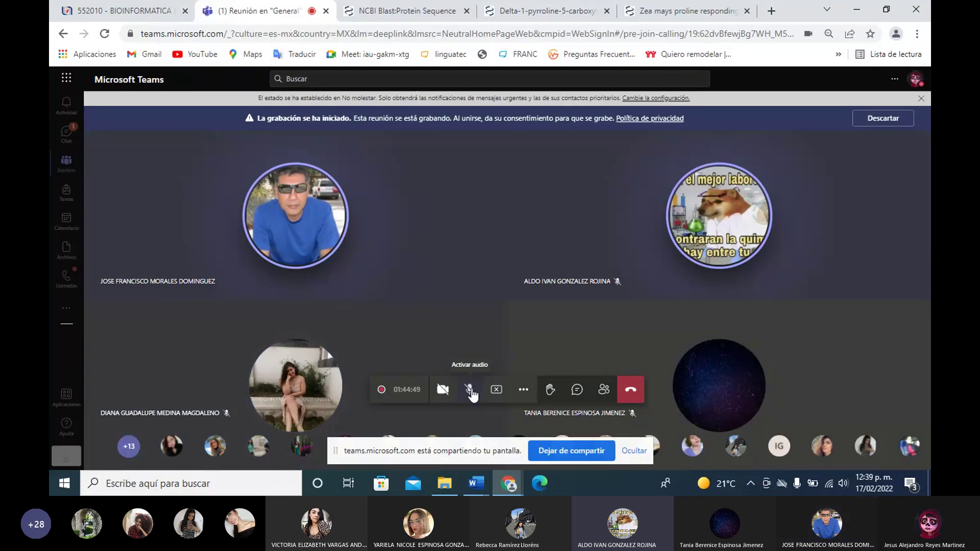
left_click(470, 392)
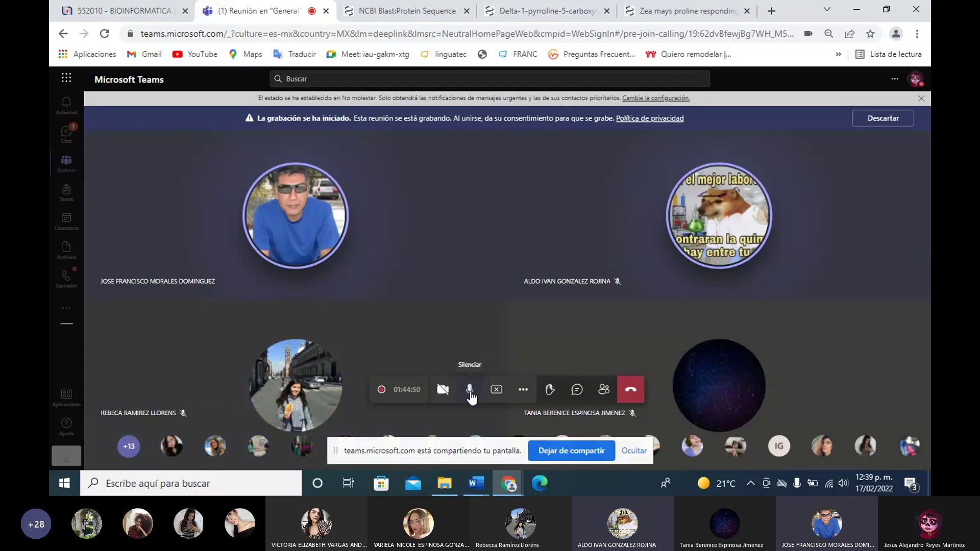